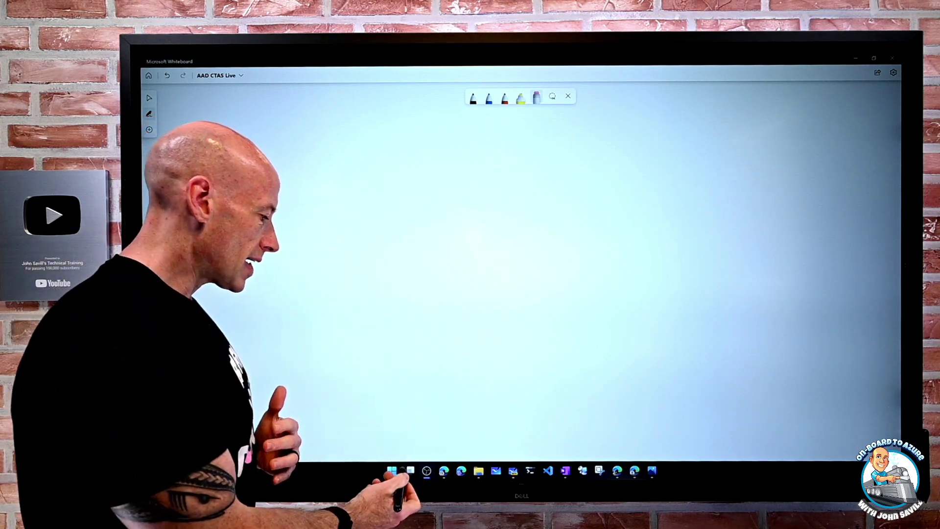
- Draw a blue triangle and write MY TENANT beneath it
left_click(489, 97)
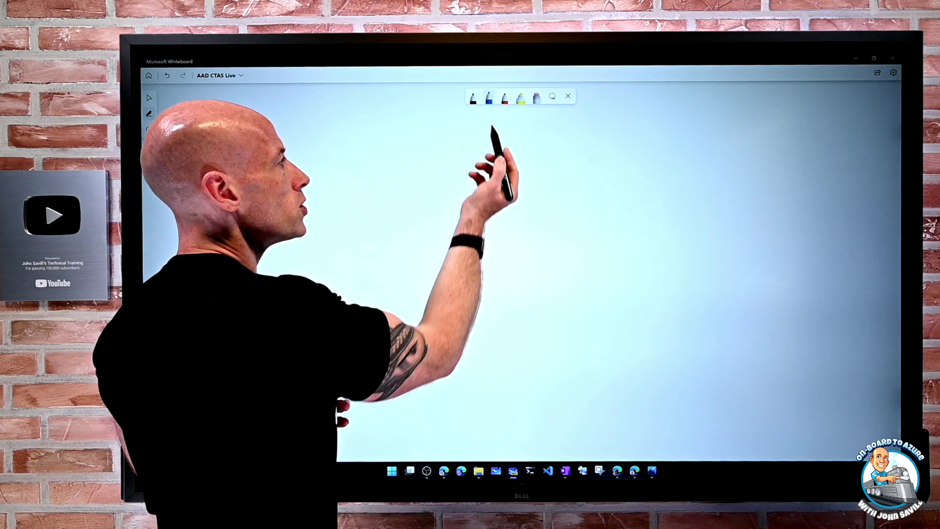
mouse_move(485, 135)
left_mouse_down()
mouse_move(425, 240)
mouse_move(487, 276)
mouse_move(550, 251)
mouse_move(515, 159)
mouse_move(485, 133)
left_mouse_up()
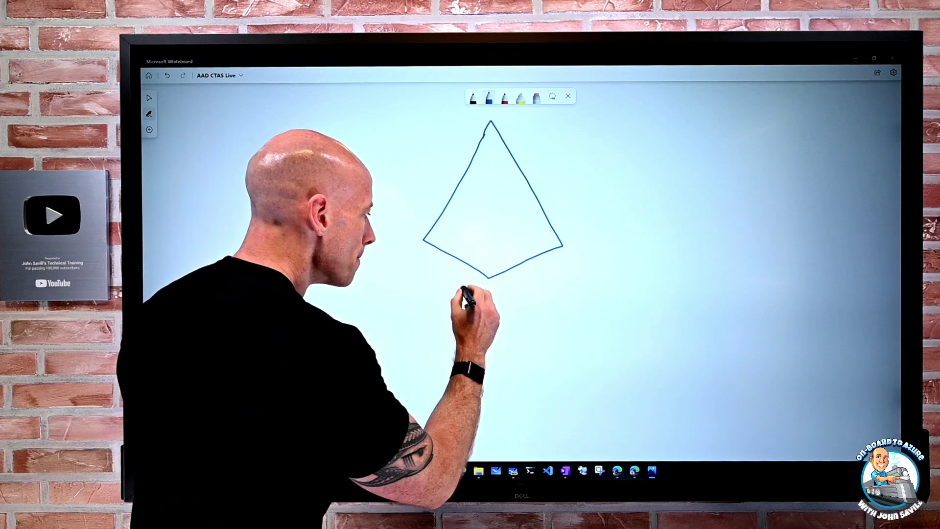
left_click_drag(452, 295, 553, 295)
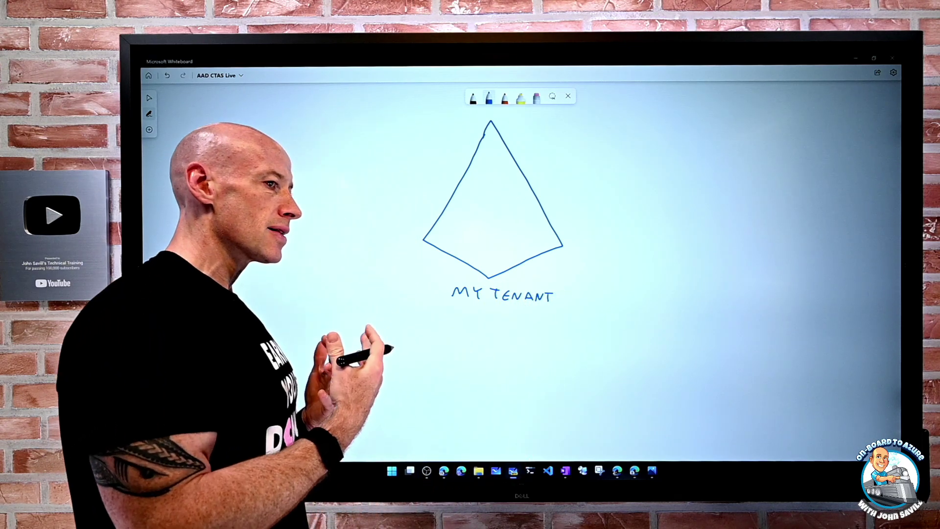
left_click_drag(431, 328, 373, 337)
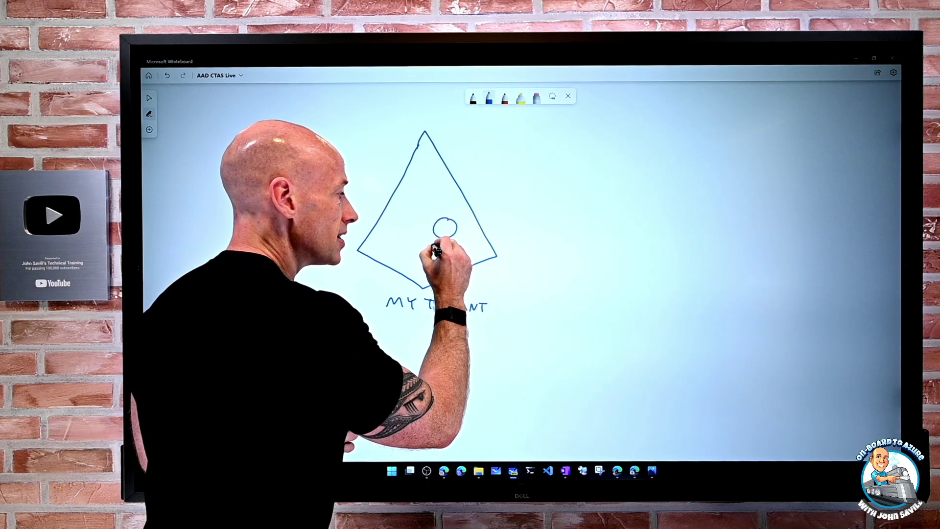
- Draw a stick-figure user inside the MY TENANT triangle
left_click_drag(445, 239, 445, 255)
left_click_drag(432, 246, 455, 246)
left_click_drag(444, 253, 439, 263)
left_click_drag(444, 254, 449, 263)
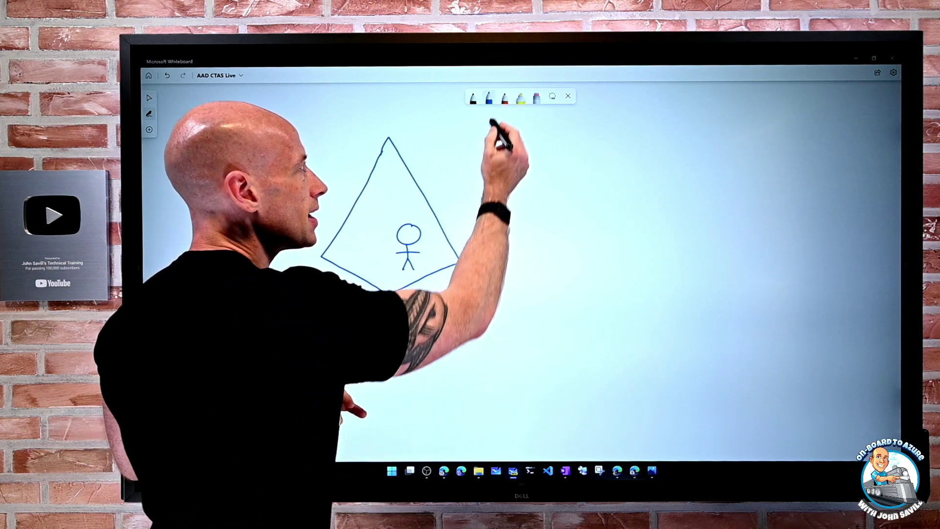
left_click(505, 96)
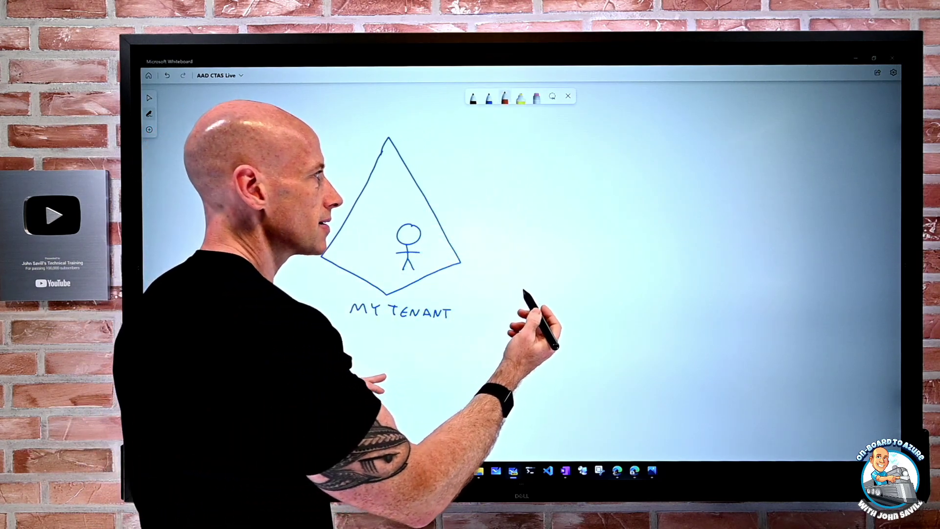
- Draw a red triangle labelled TENANT 1 with a resource shape beside it
mouse_move(620, 153)
left_mouse_down()
mouse_move(586, 199)
mouse_move(607, 228)
mouse_move(663, 220)
mouse_move(636, 155)
mouse_move(620, 150)
left_mouse_up()
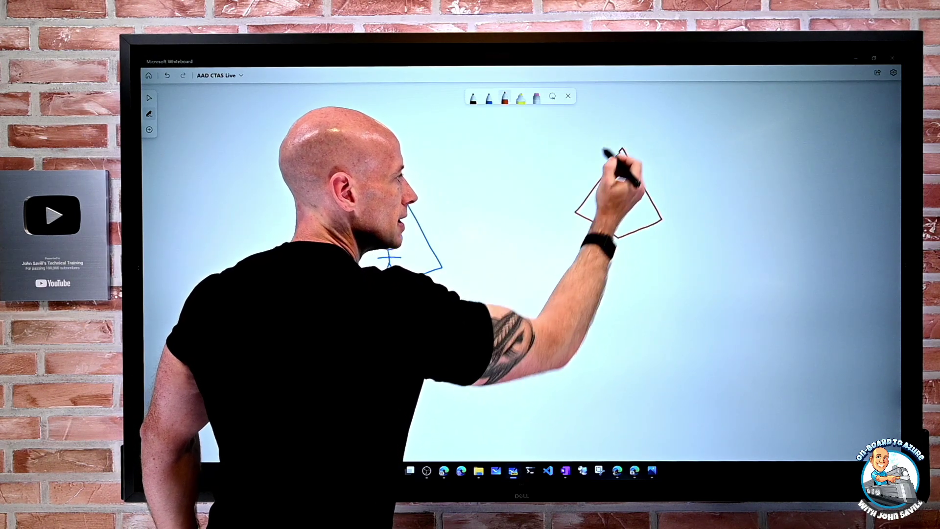
mouse_move(590, 245)
left_mouse_down()
mouse_move(653, 257)
mouse_move(614, 274)
left_mouse_up()
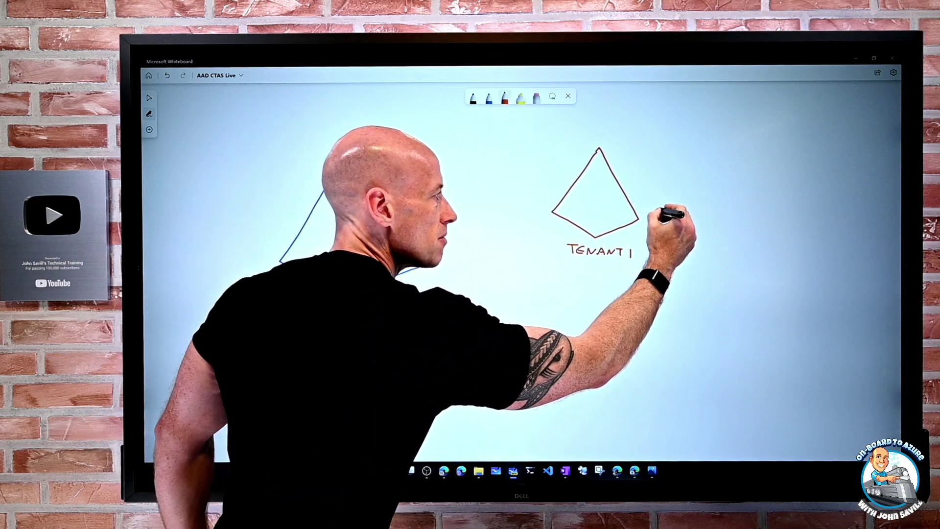
mouse_move(662, 224)
left_mouse_down()
mouse_move(688, 216)
mouse_move(655, 223)
left_mouse_up()
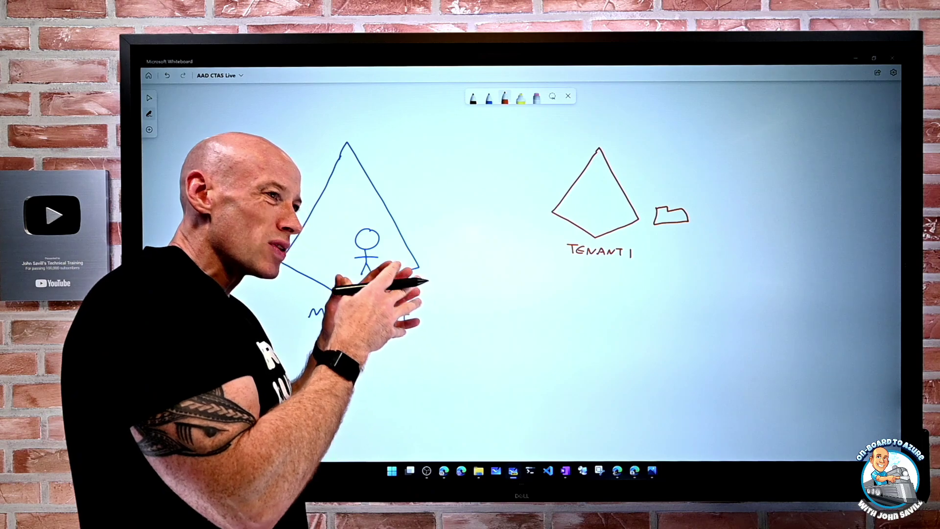
left_click_drag(373, 348, 414, 350)
- Draw a black dotted arrow from the MY TENANT user into TENANT 1
left_click(473, 98)
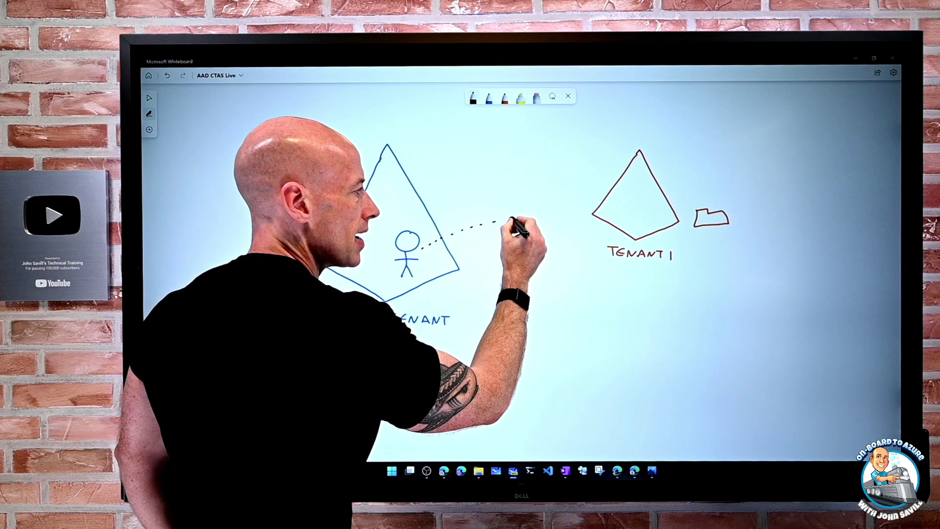
left_click(510, 219)
left_click(526, 216)
left_click(541, 214)
left_click_drag(607, 214, 615, 218)
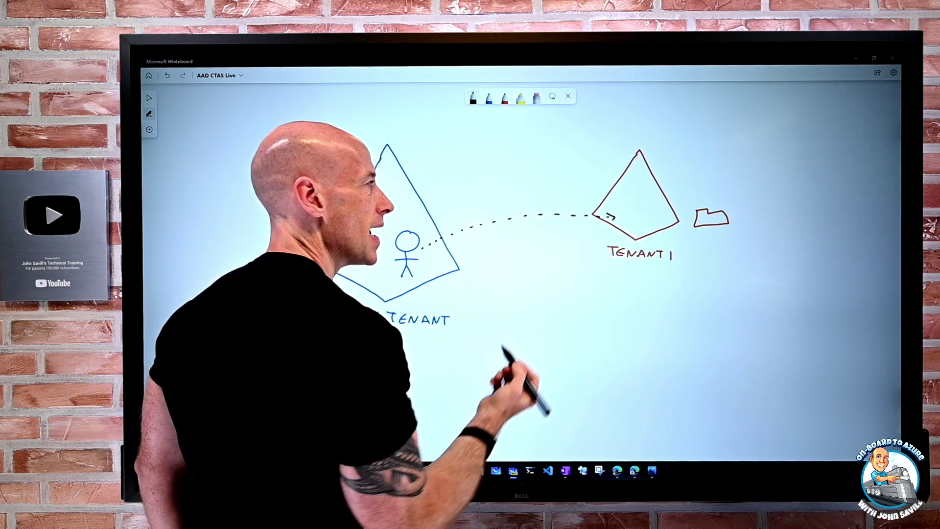
- In blue, draw a user inside TENANT 1 and a user with an RBAC label by the resource
left_click(488, 98)
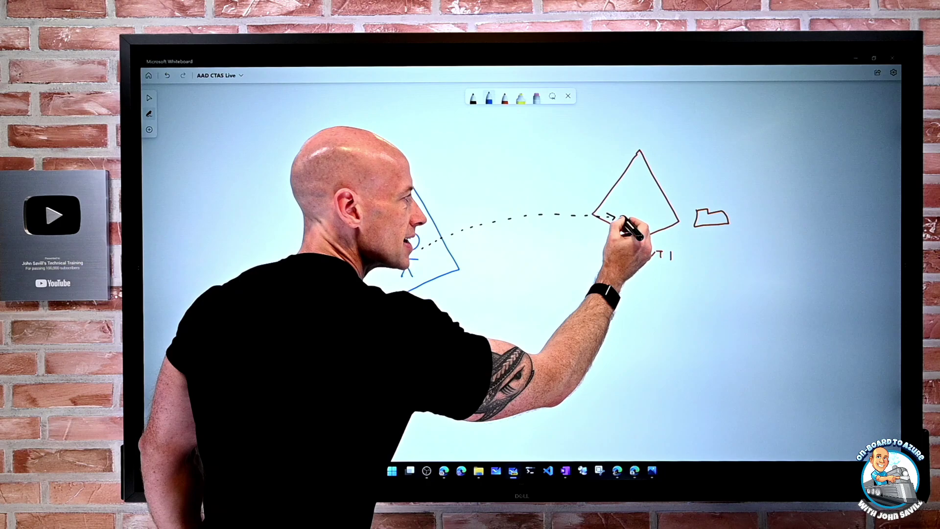
left_click_drag(624, 220, 619, 227)
left_click_drag(701, 229, 732, 239)
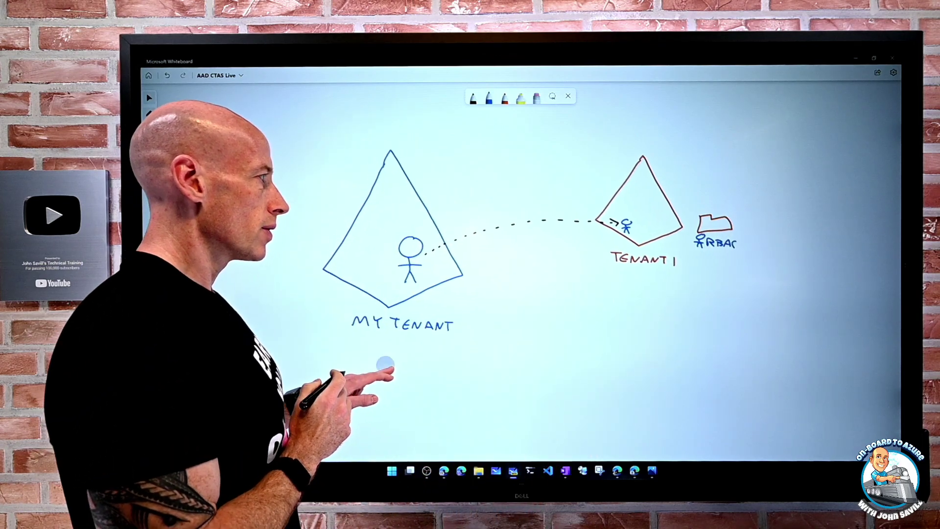
left_click_drag(379, 357, 399, 370)
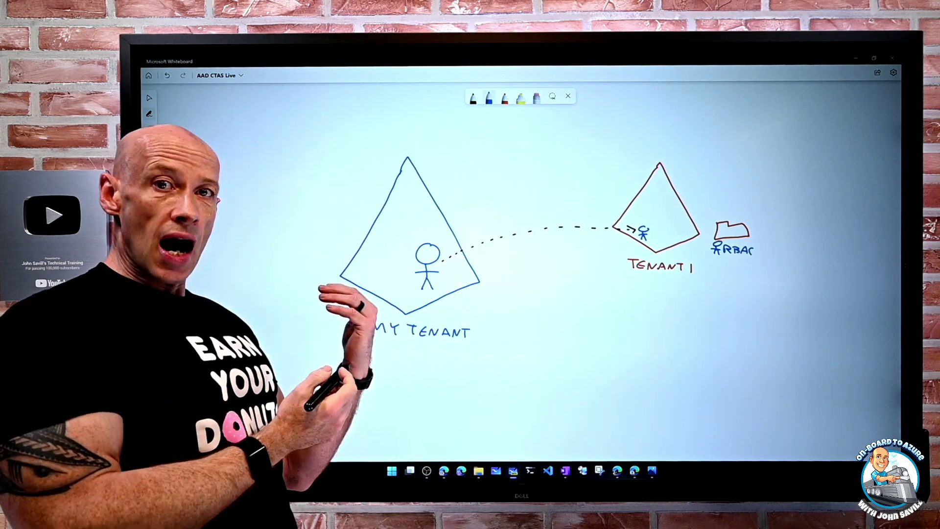
- Draw a red user in TENANT 1 with a black dotted line back toward MY TENANT
left_click(505, 97)
mouse_move(650, 208)
left_mouse_down()
mouse_move(652, 196)
mouse_move(653, 215)
left_mouse_up()
left_click(473, 97)
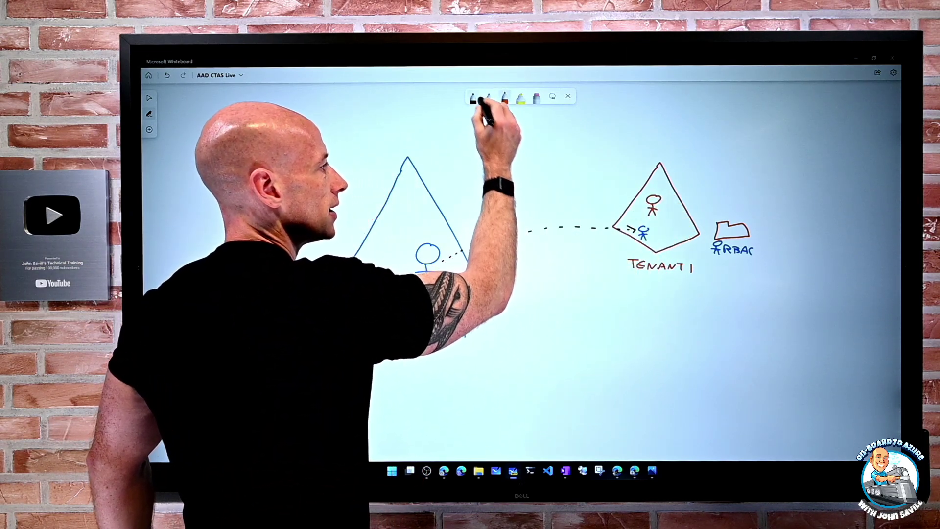
left_click_drag(639, 205, 596, 198)
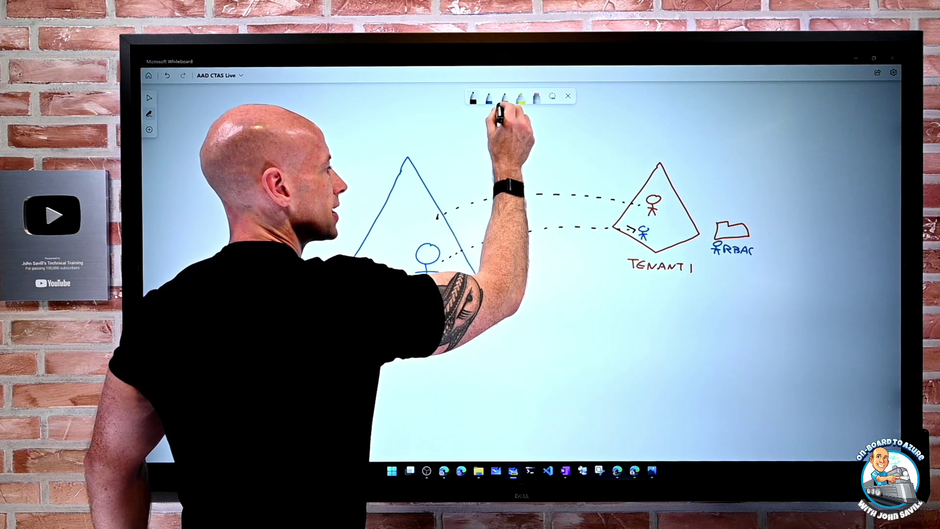
- Draw a small red guest figure inside MY TENANT and write B2B GUESTS above the lines
left_click(504, 97)
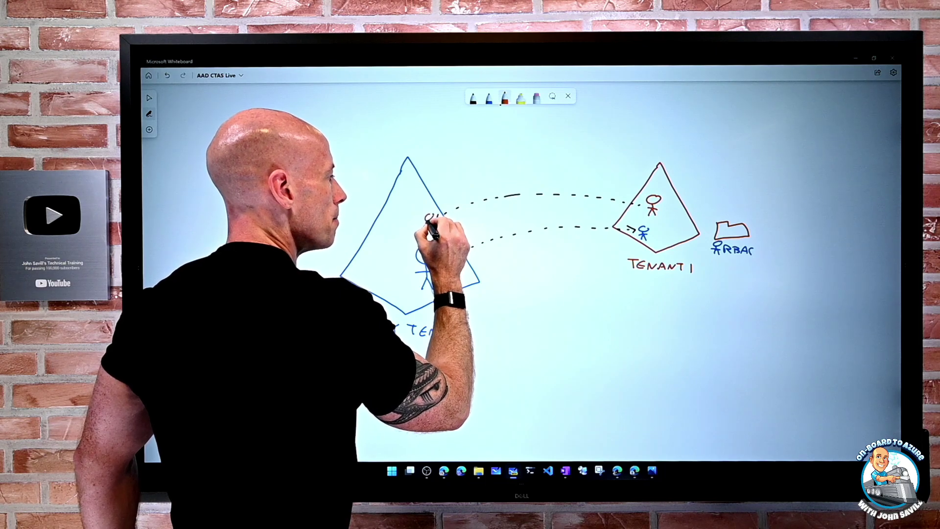
left_click_drag(427, 260, 428, 278)
left_click_drag(416, 271, 439, 271)
left_click_drag(421, 289, 433, 289)
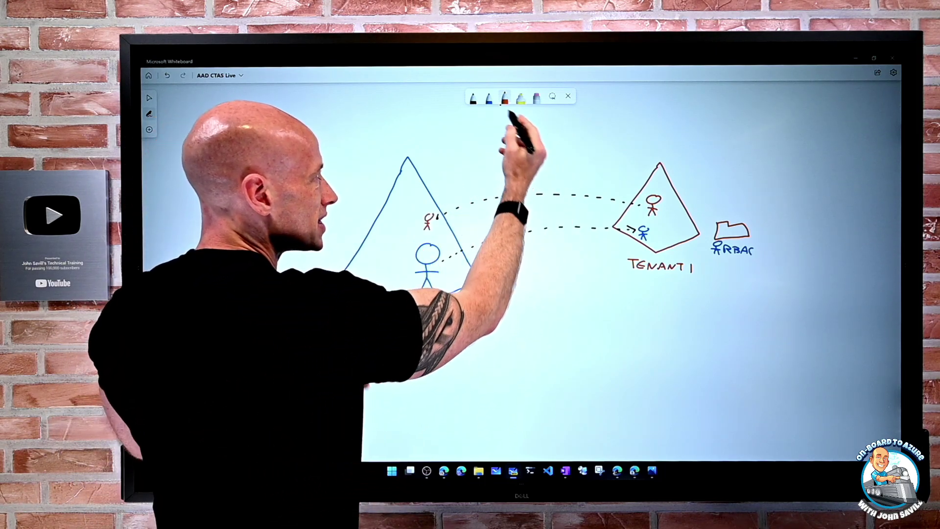
left_click(473, 98)
mouse_move(513, 157)
left_mouse_down()
mouse_move(539, 158)
mouse_move(556, 184)
mouse_move(571, 182)
left_mouse_up()
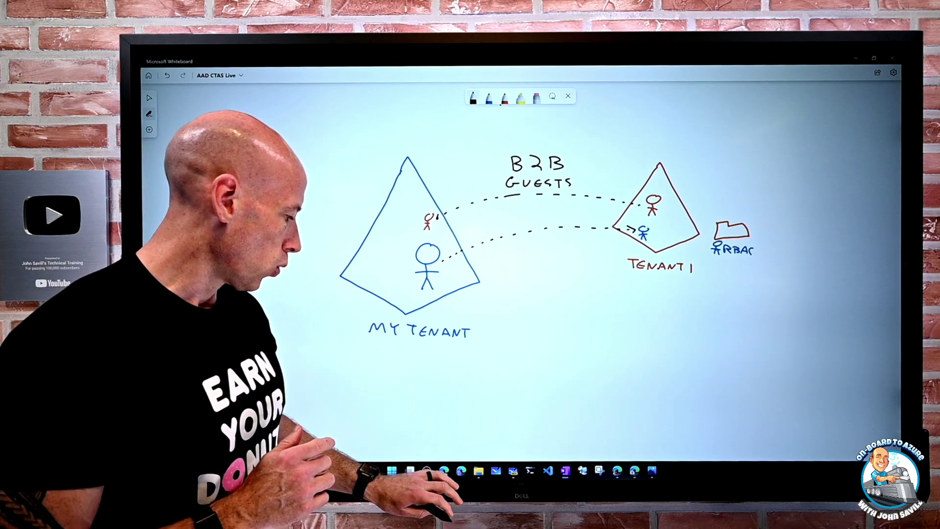
- Go from Azure Active Directory through Users and User settings to the External collaboration settings
left_click(461, 470)
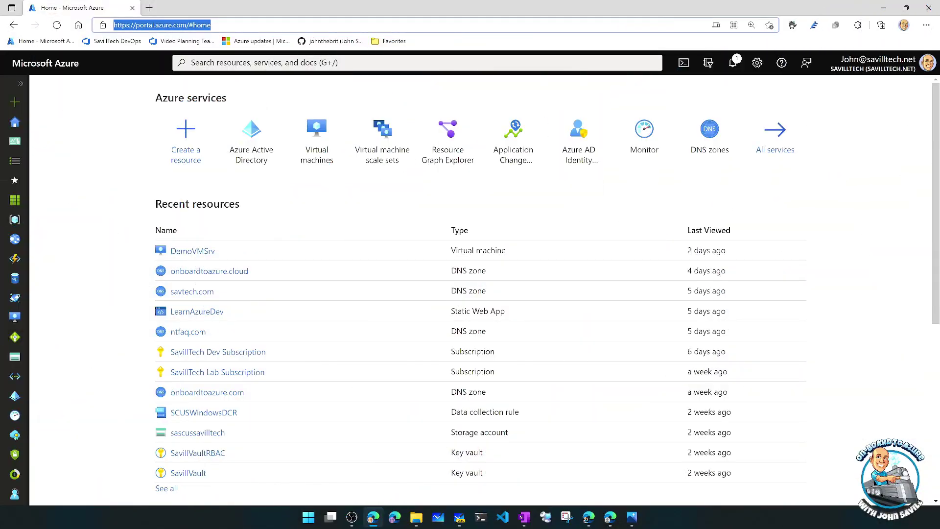
left_click(242, 137)
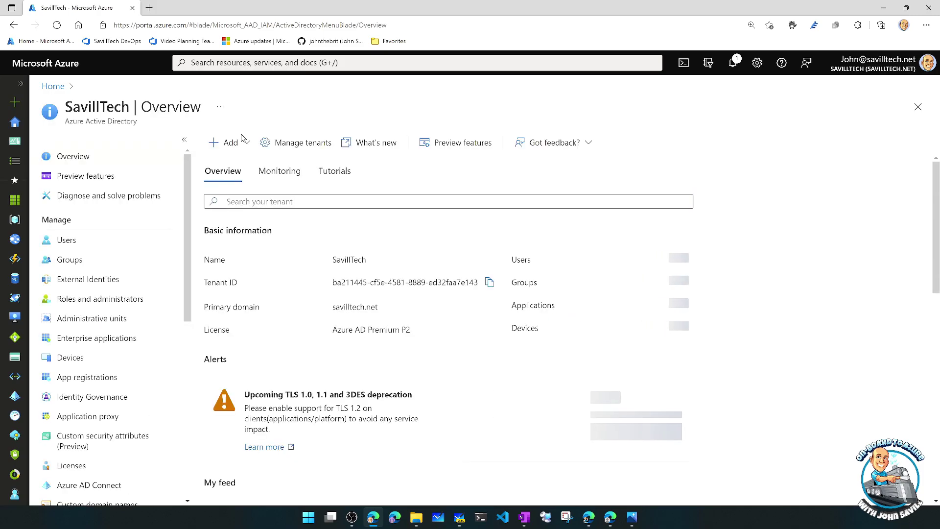
left_click(76, 242)
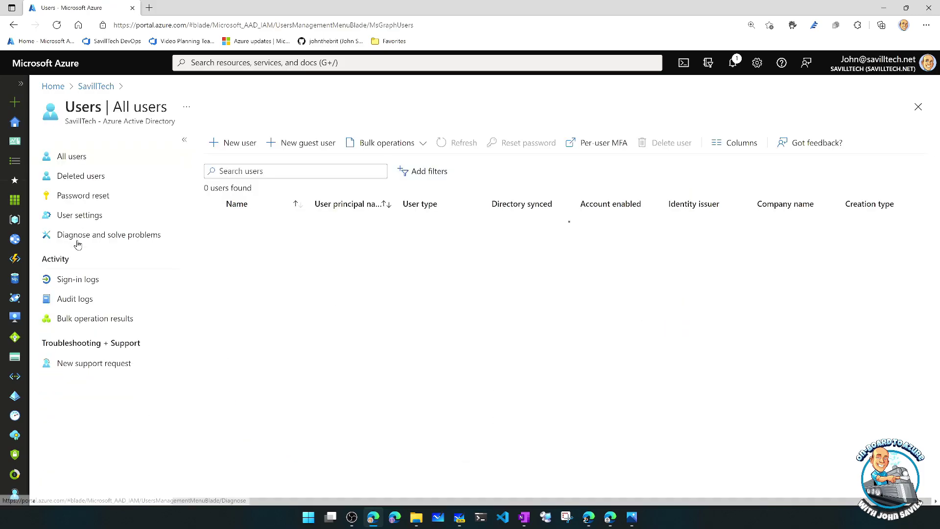
left_click(85, 216)
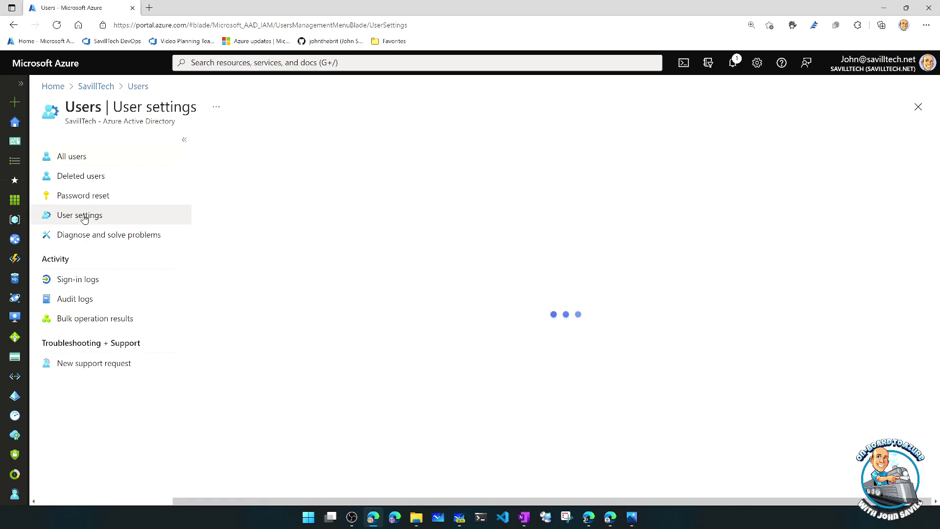
scroll(372, 216, "down", 1)
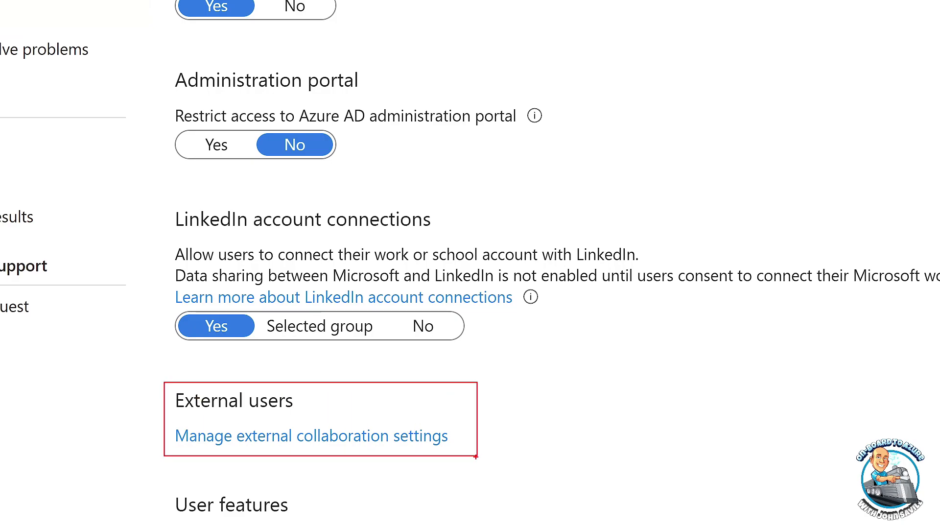
left_click(355, 436)
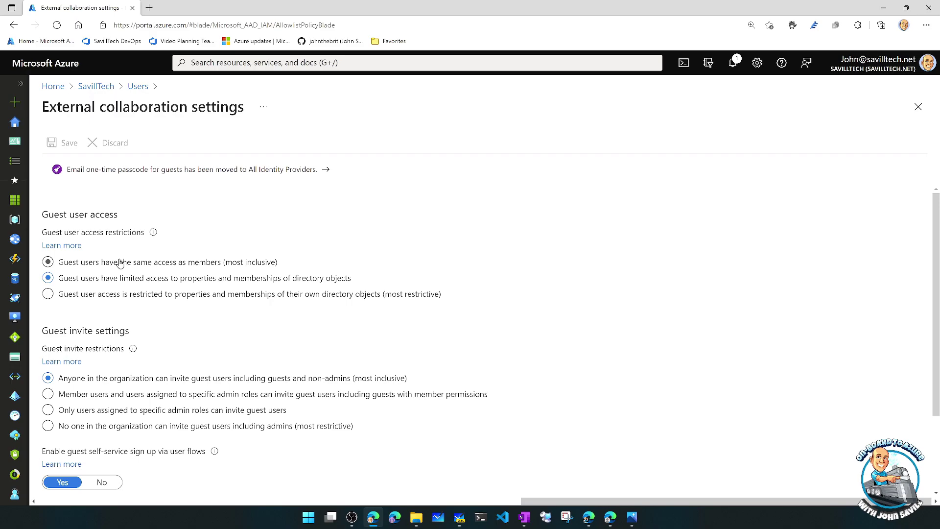
- Try restricting guest invitations to specified domains, then close the blade without saving
scroll(120, 263, "down", 3)
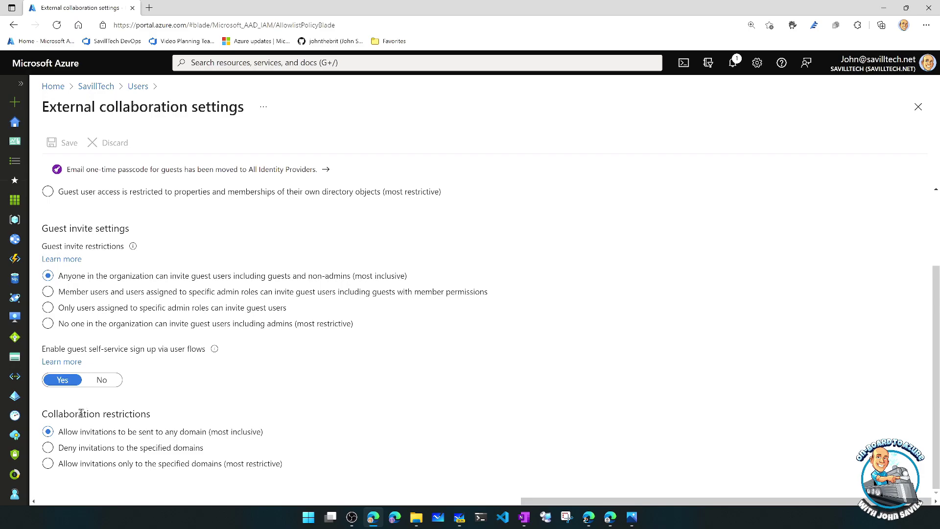
left_click(75, 450)
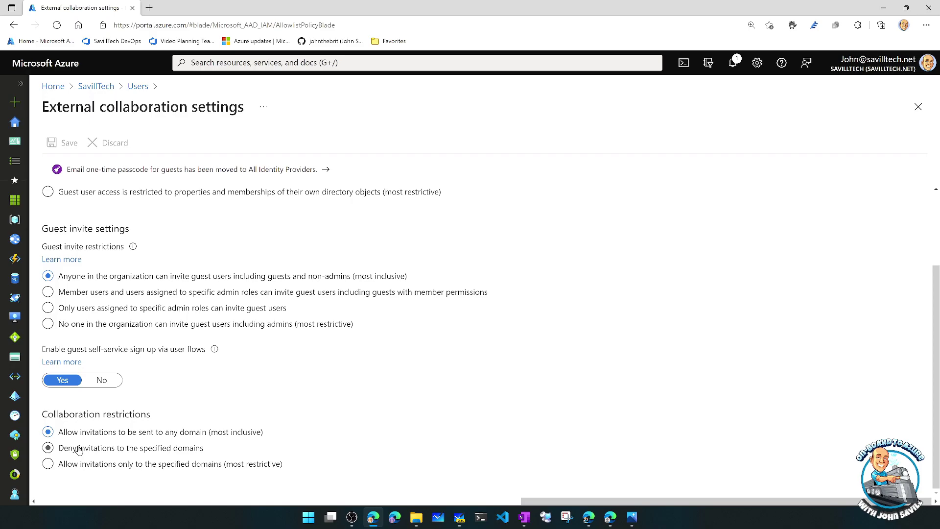
scroll(285, 394, "down", 2)
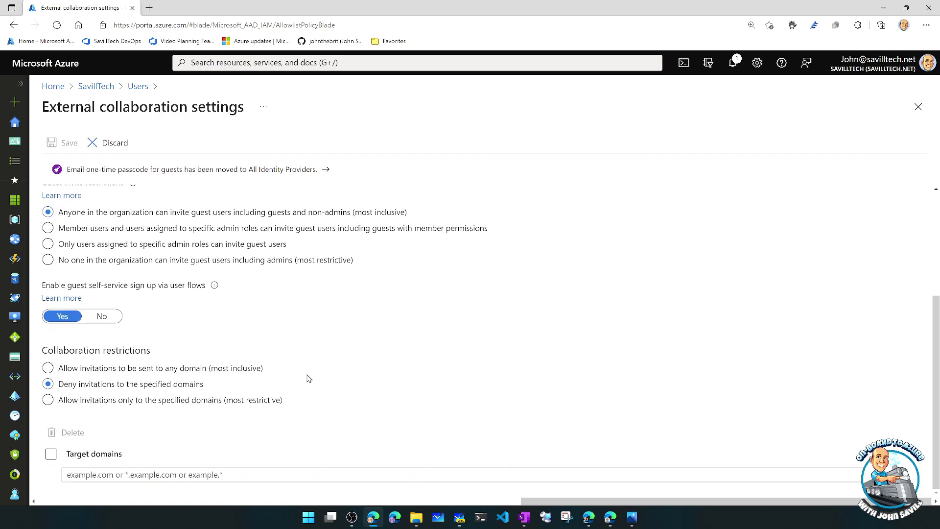
left_click(121, 475)
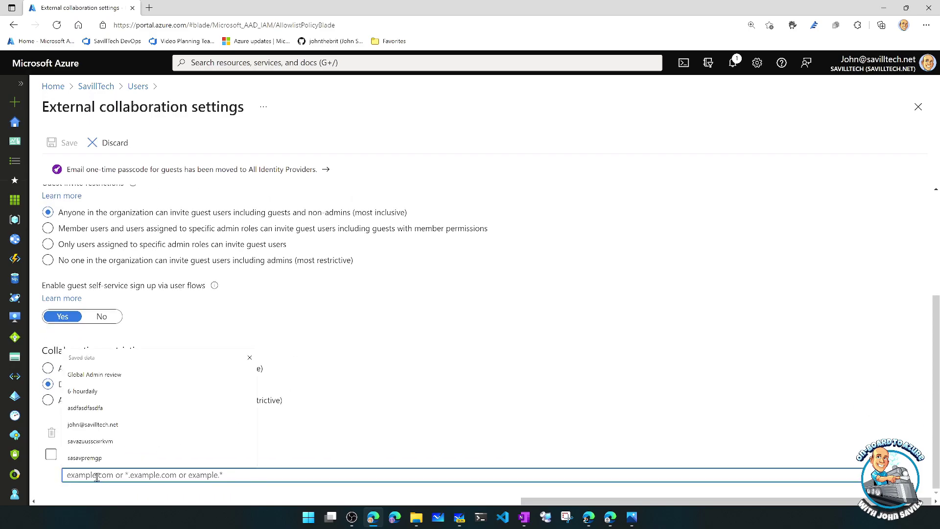
left_click(342, 412)
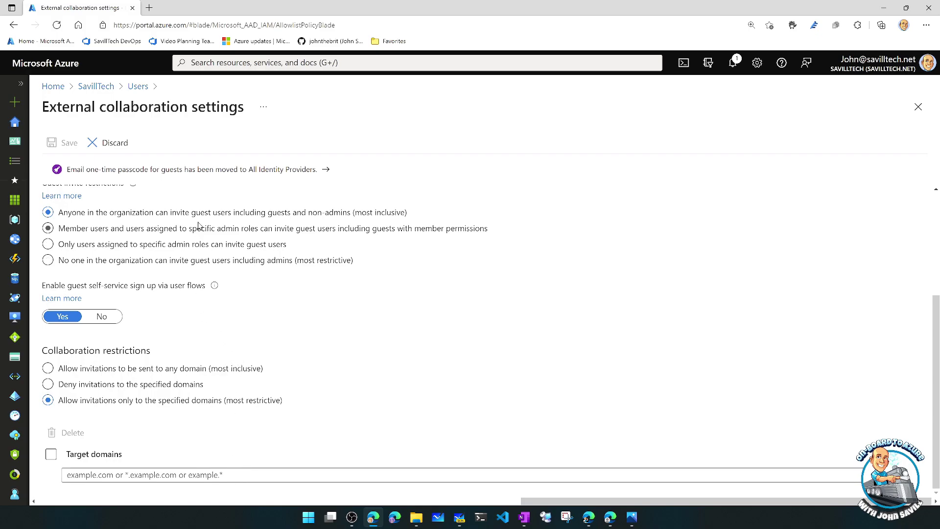
left_click(917, 112)
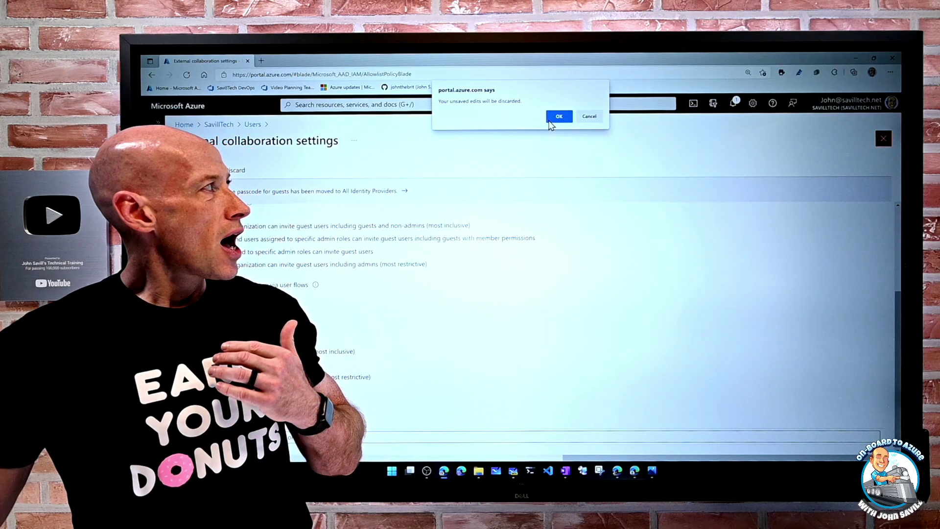
- Discard the unsaved edits and return to the B2B GUESTS whiteboard diagram
left_click(550, 120)
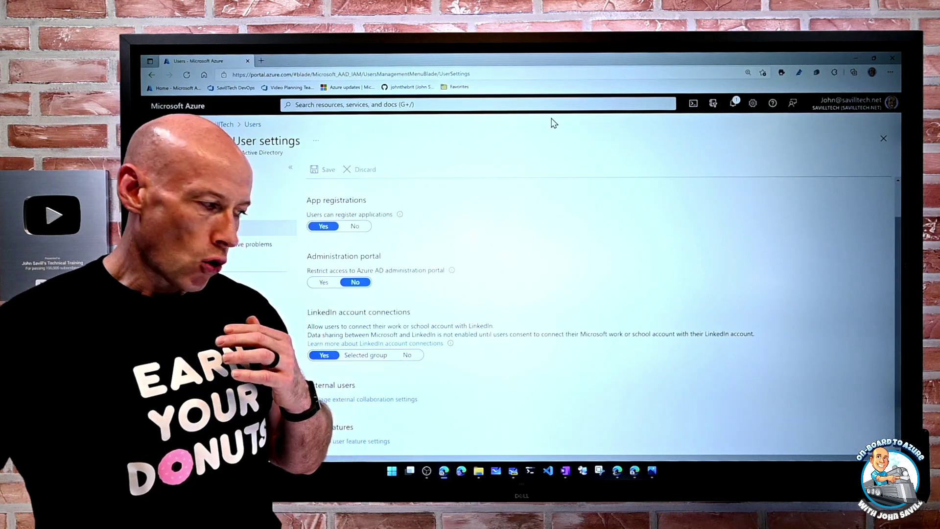
left_click(514, 471)
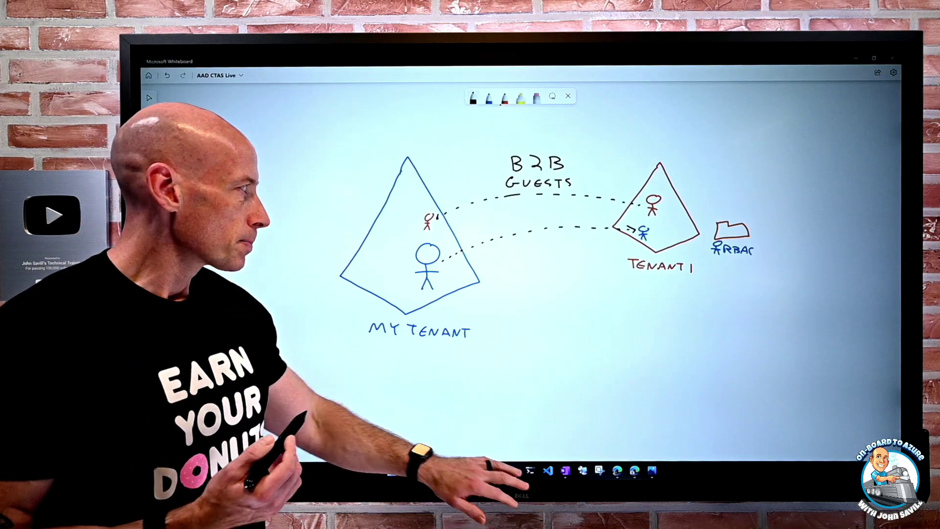
left_click_drag(391, 363, 362, 363)
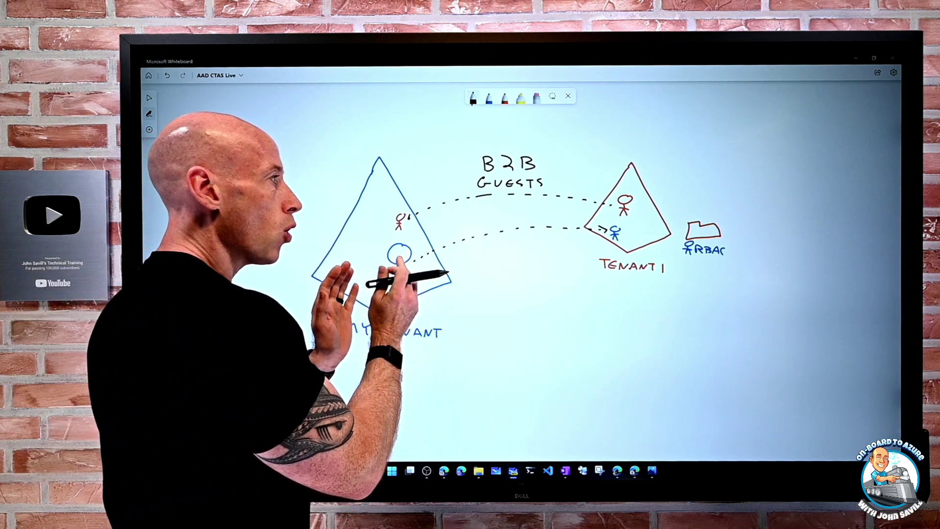
- Redraw the MY TENANT stick figure's head, body and limbs, and mark an L beside the red guest
left_click_drag(398, 256, 400, 276)
left_click_drag(388, 271, 410, 272)
left_click_drag(399, 276, 394, 289)
left_click_drag(399, 276, 405, 289)
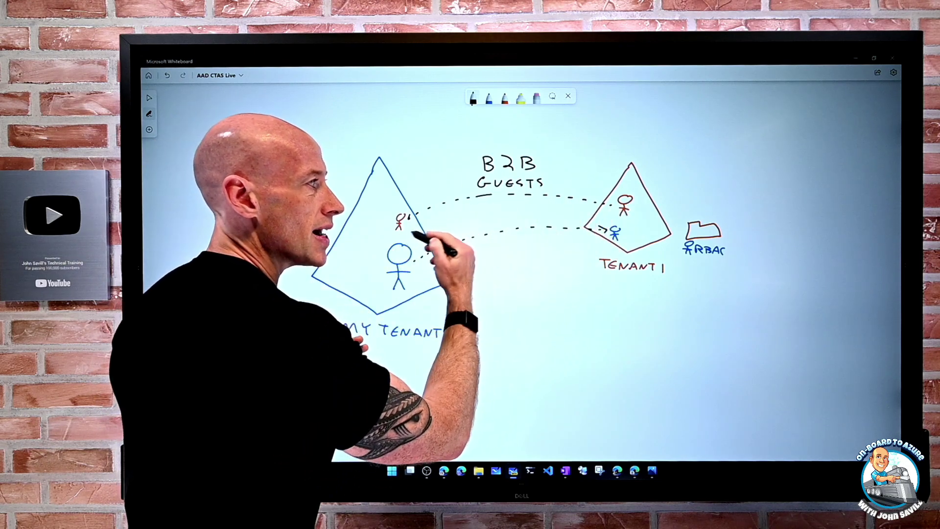
left_click(488, 98)
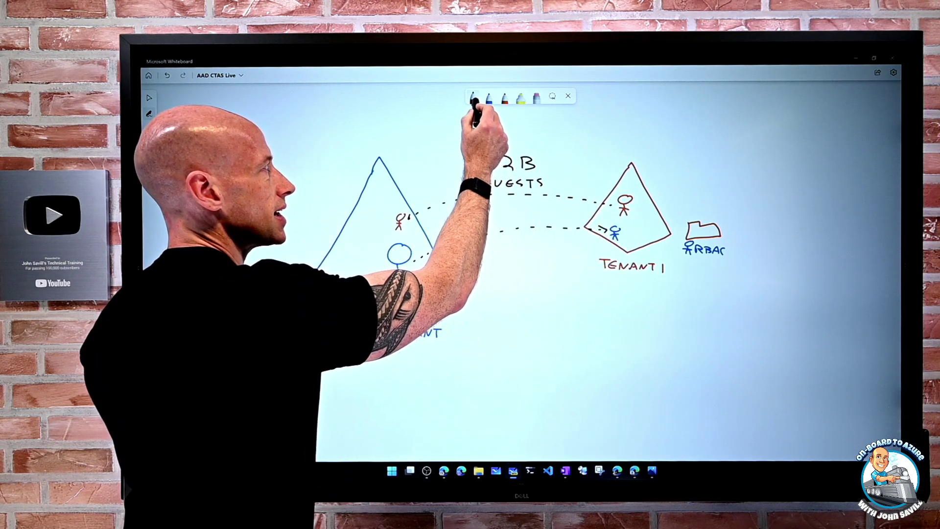
left_click_drag(410, 214, 415, 221)
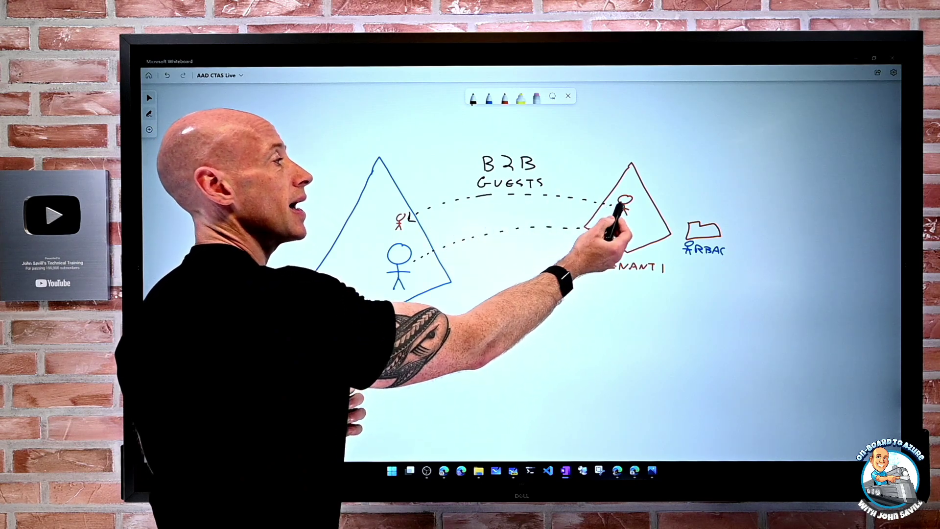
mouse_move(399, 264)
left_mouse_down()
mouse_move(399, 277)
mouse_move(411, 271)
mouse_move(393, 289)
left_mouse_up()
left_click_drag(400, 278, 405, 289)
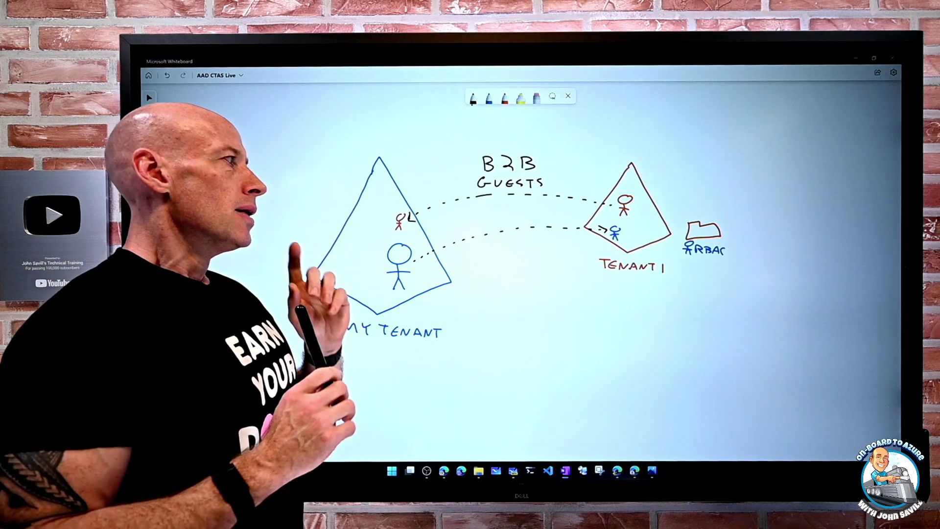
- Return to the Azure portal, go up to the SavillTech directory overview and open External Identities
left_click(460, 470)
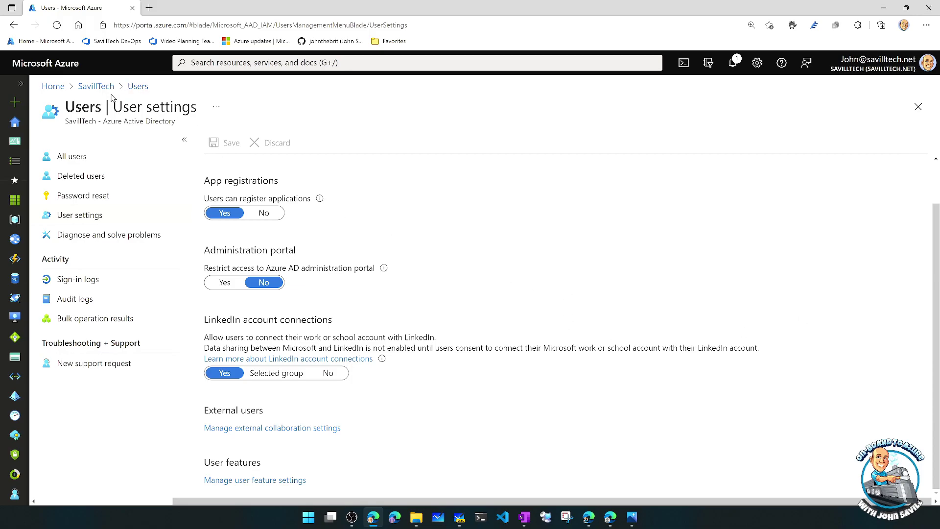
left_click(97, 86)
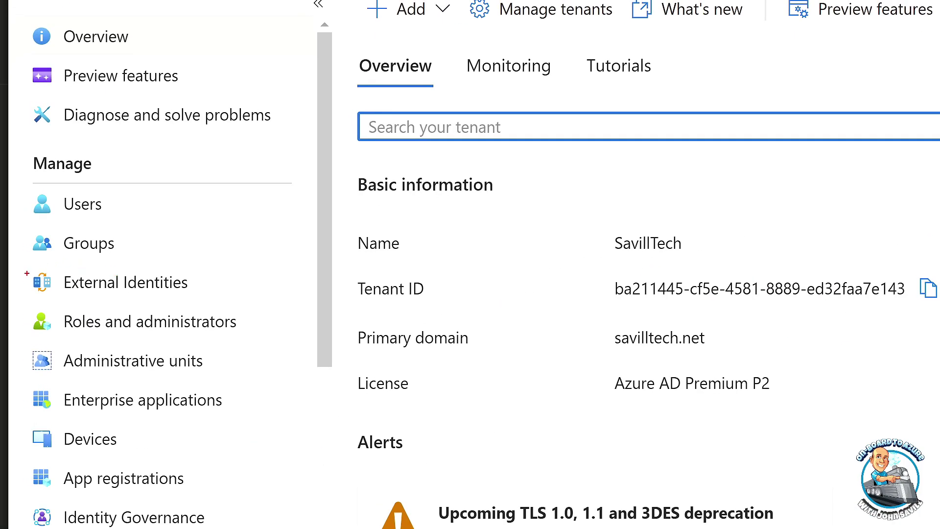
left_click(164, 290)
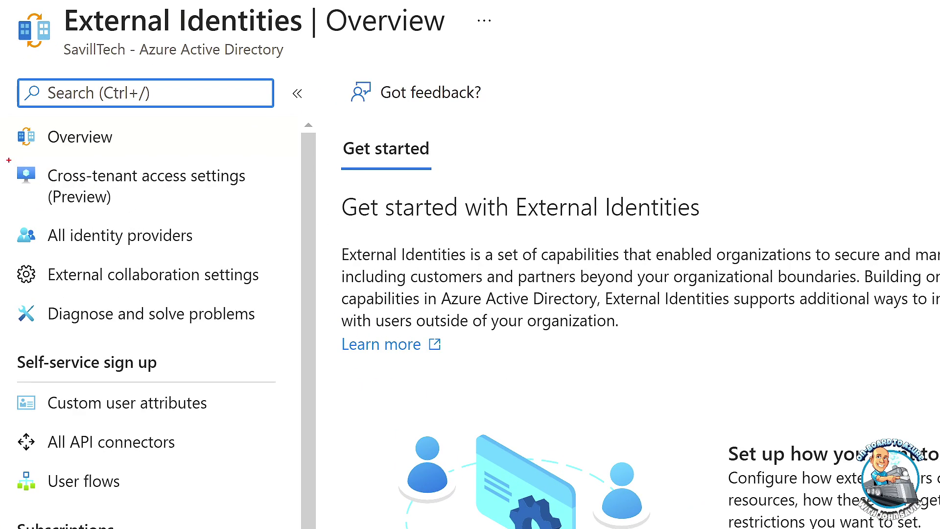
- Open Cross-tenant access settings (Preview), listing onboardtoazure, OnBoard Cloud and NTFAQ
left_click_drag(9, 160, 260, 220)
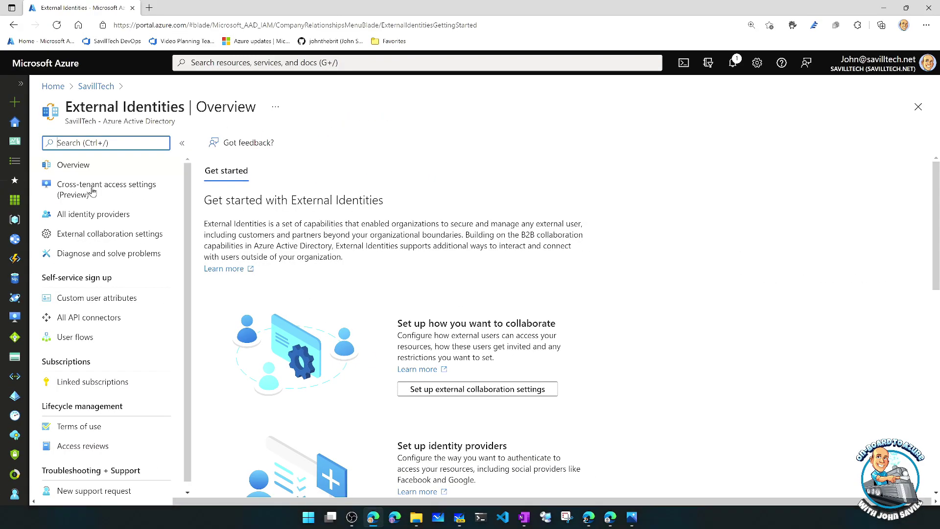
left_click(118, 189)
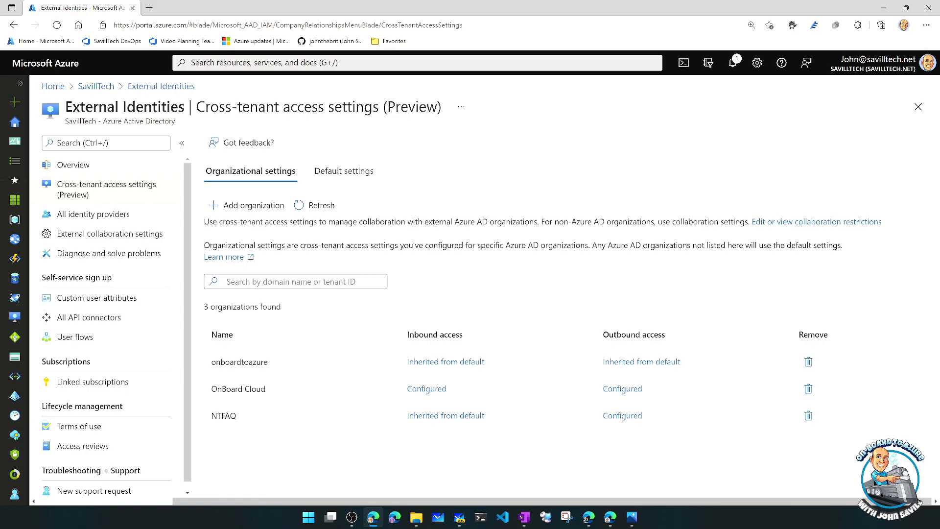
key("alt+Tab")
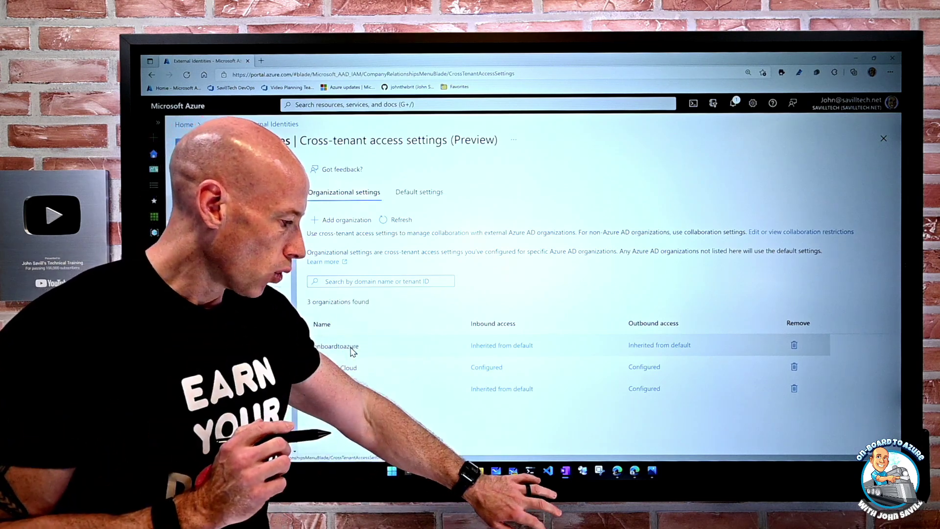
- Bring the Whiteboard diagram of MY TENANT and TENANT 1 back on screen
left_click(513, 470)
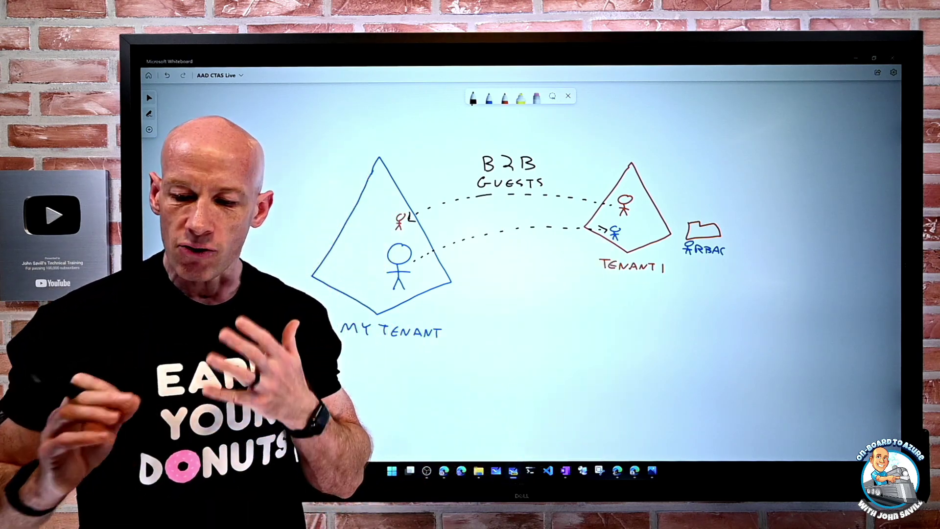
- Switch back to the Edge browser showing the Cross-tenant access settings organization list
left_click(444, 471)
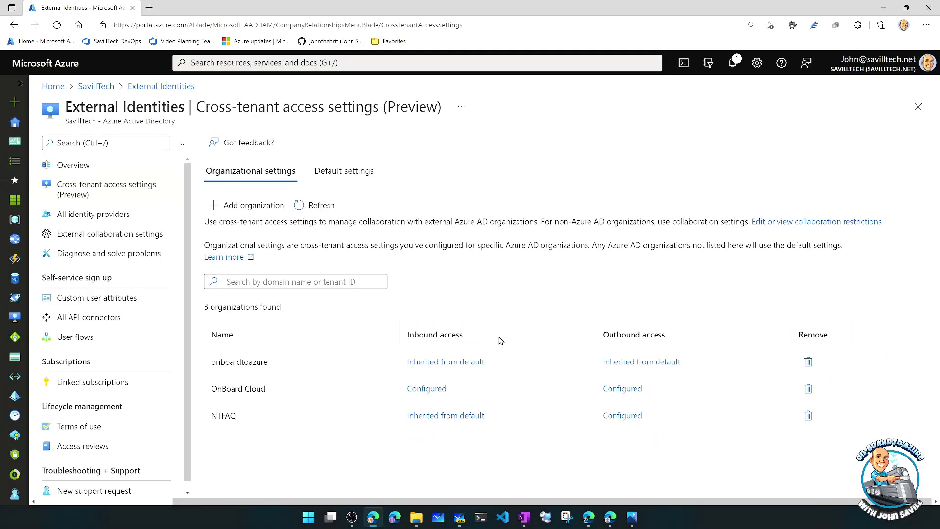
- Review the Default settings (B2B collaboration allowed both ways, trust disabled), then return to Whiteboard
left_click(346, 175)
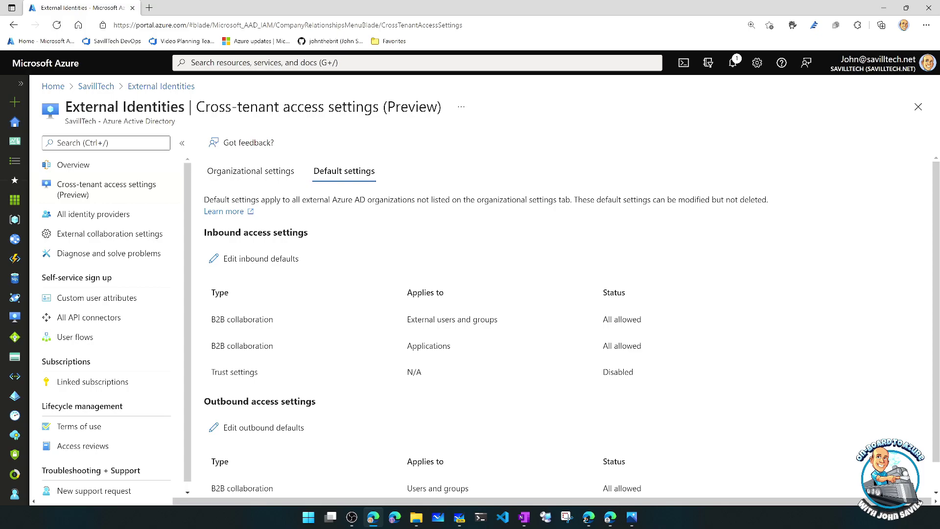
key("alt+Tab")
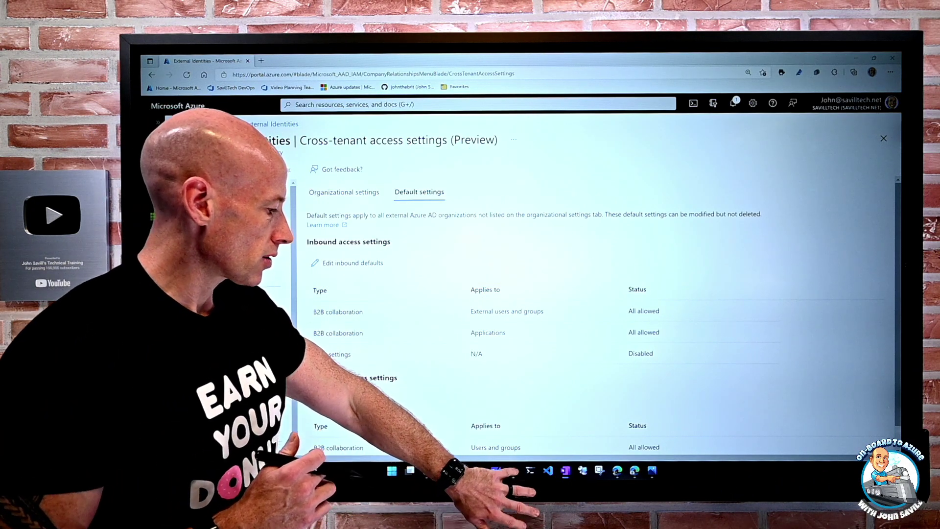
left_click(513, 471)
- With a purple pen, draw a leftward arrow above the diagram labelled INBOUND SETTINGS
left_click(505, 97)
left_click(505, 96)
left_click(519, 169)
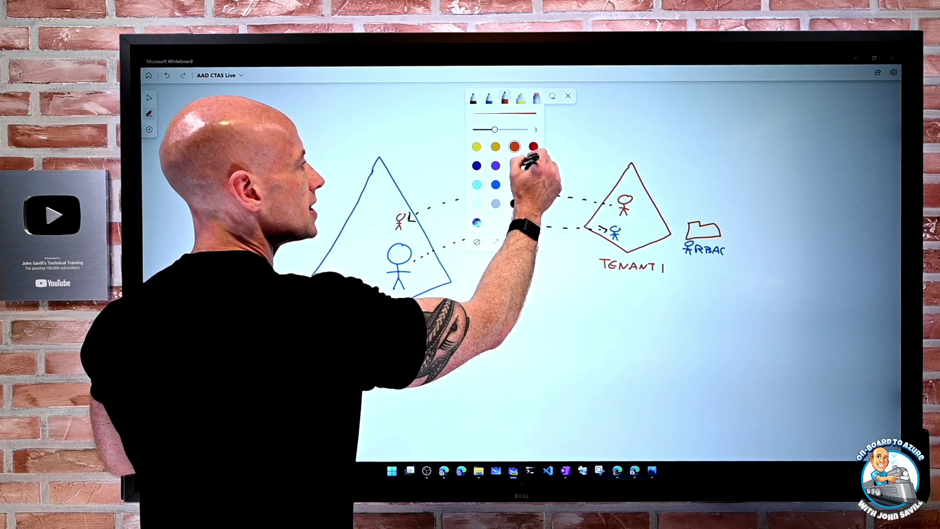
left_click(505, 96)
mouse_move(483, 157)
left_mouse_down()
mouse_move(514, 184)
mouse_move(595, 210)
left_mouse_up()
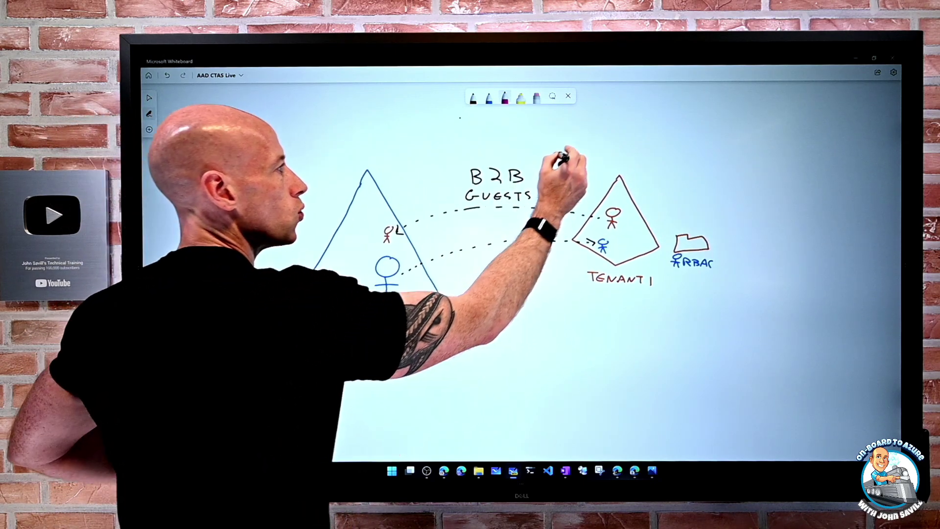
left_click_drag(590, 156, 410, 162)
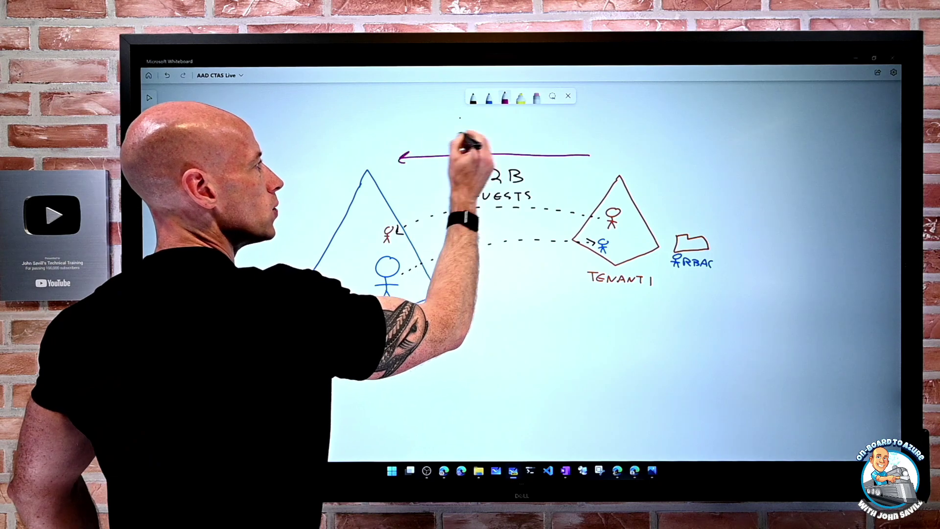
mouse_move(455, 129)
left_mouse_down()
mouse_move(459, 140)
mouse_move(474, 128)
mouse_move(517, 129)
mouse_move(524, 135)
mouse_move(473, 147)
mouse_move(525, 147)
left_mouse_up()
left_click_drag(528, 144, 532, 150)
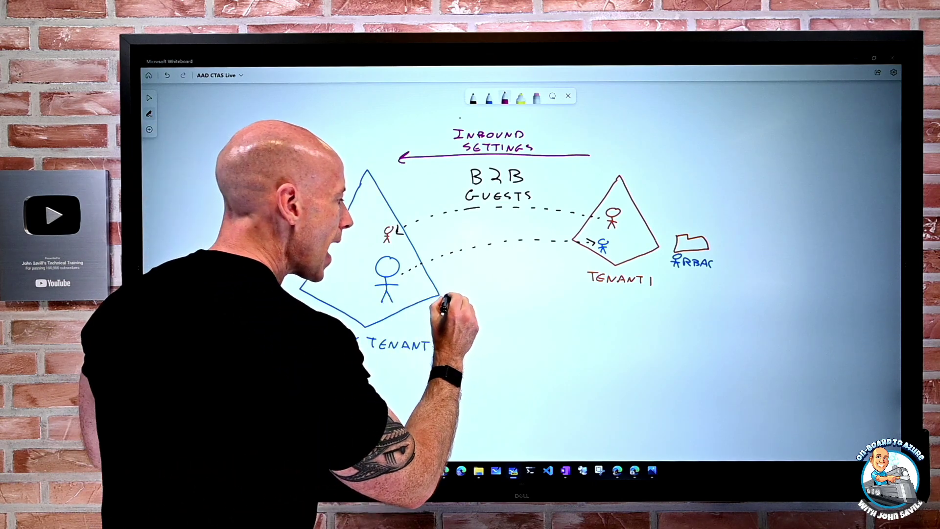
- Draw a rightward purple arrow below the diagram labelled OUTBOUND SETTINGS
left_click_drag(439, 286, 587, 292)
mouse_move(499, 297)
left_mouse_down()
mouse_move(549, 308)
mouse_move(514, 325)
mouse_move(562, 320)
left_mouse_up()
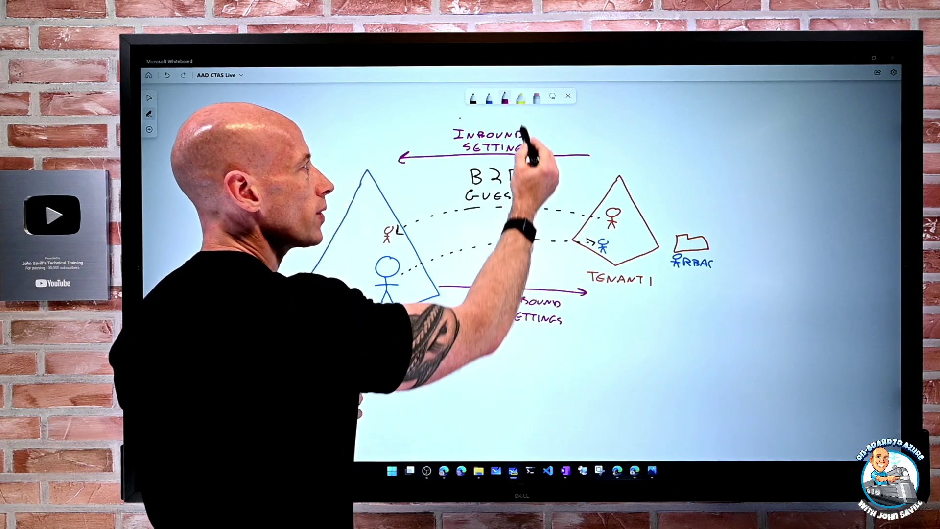
left_click(536, 97)
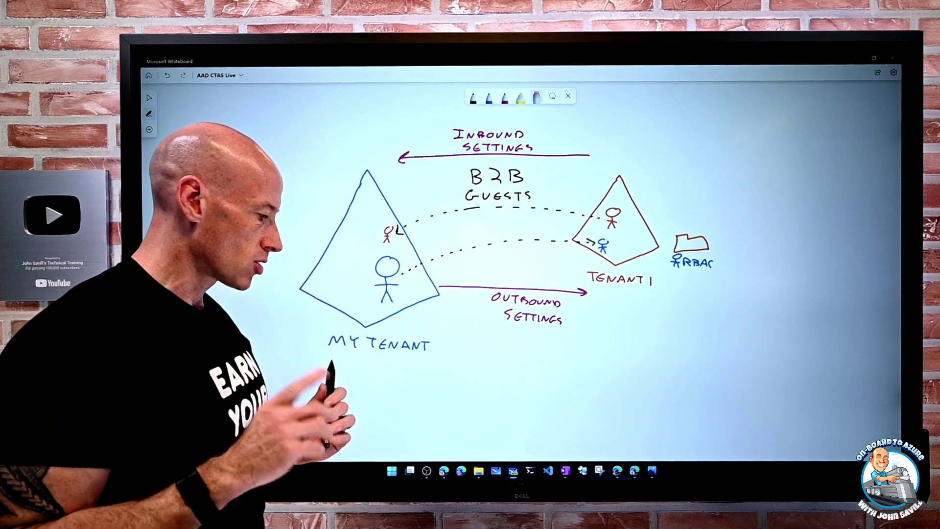
left_click(444, 471)
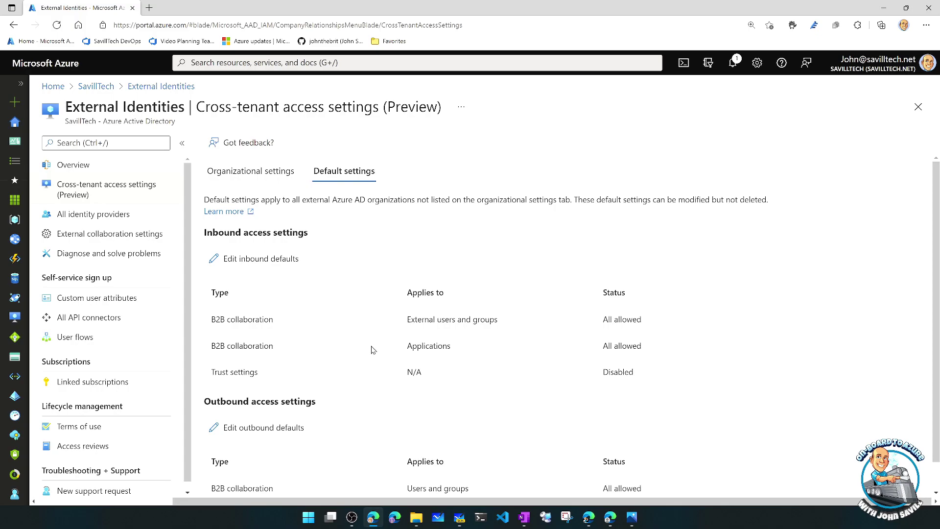
- Open the inbound default access settings editor for B2B collaboration
scroll(370, 346, "down", 1)
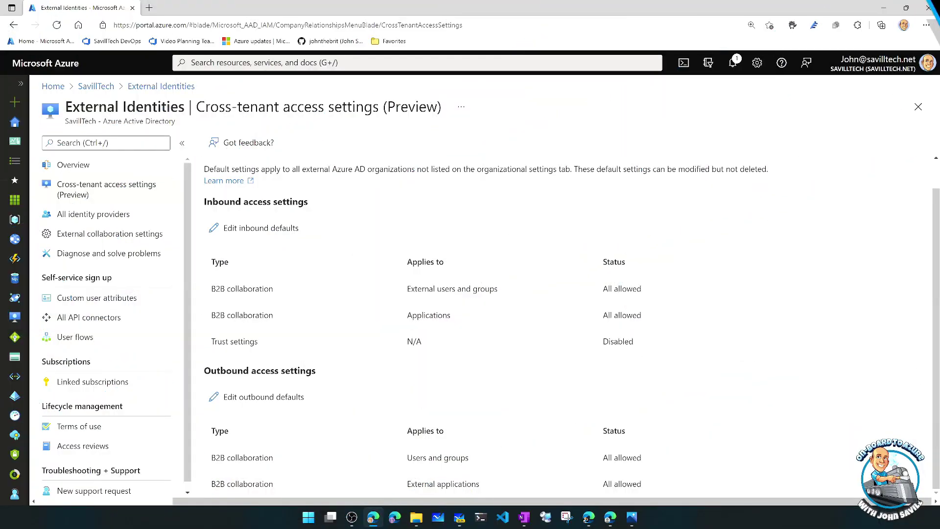
left_click(273, 236)
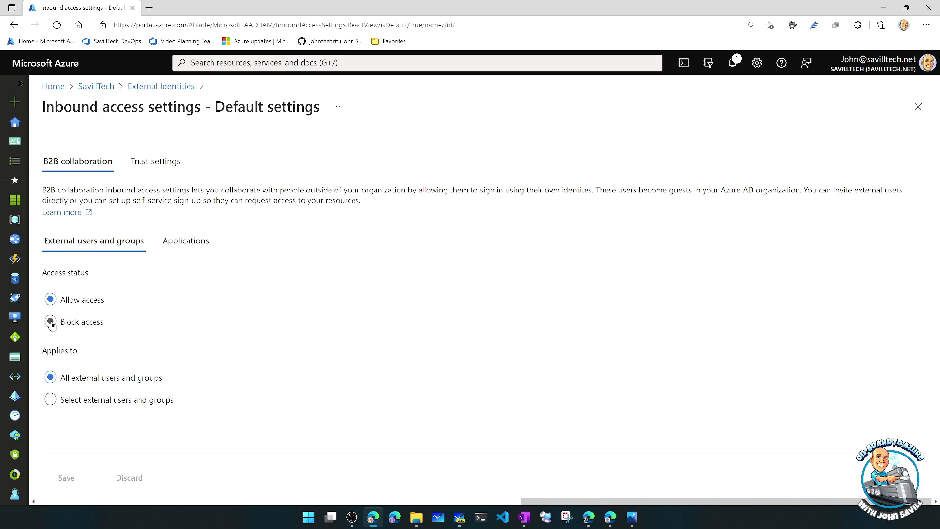
- Try blocking external users and applications by default, then set users back to allowed
left_click(51, 323)
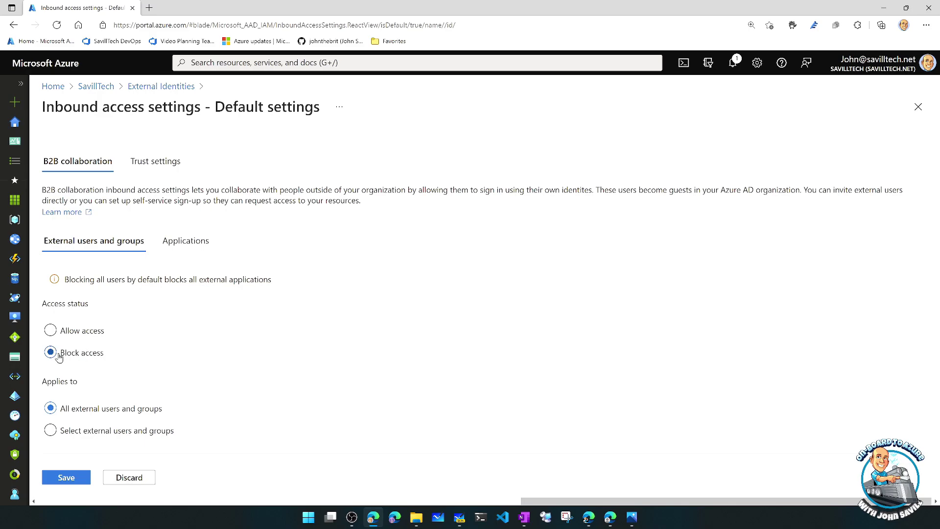
left_click(180, 245)
left_click(75, 327)
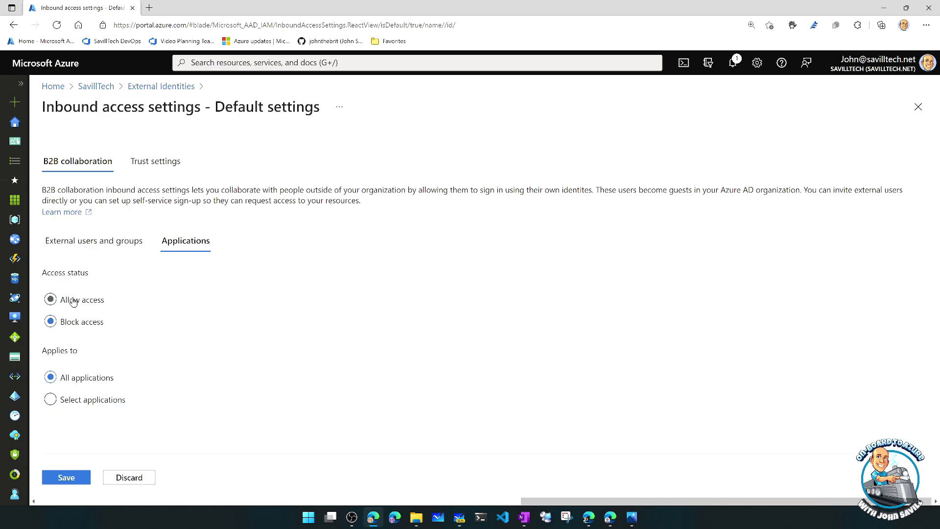
left_click(77, 250)
left_click(66, 333)
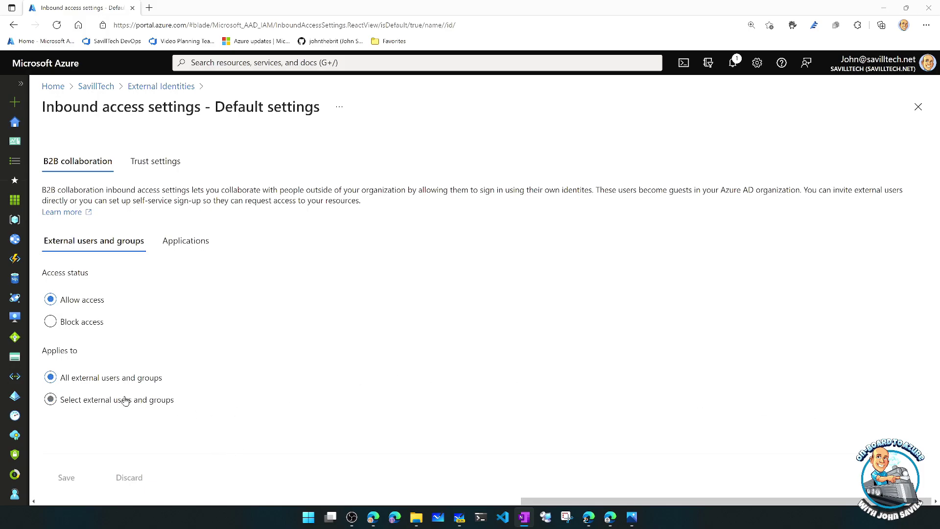
- Try applying inbound defaults to selected external users, dismiss the add pane, and revert to all users
left_click(104, 405)
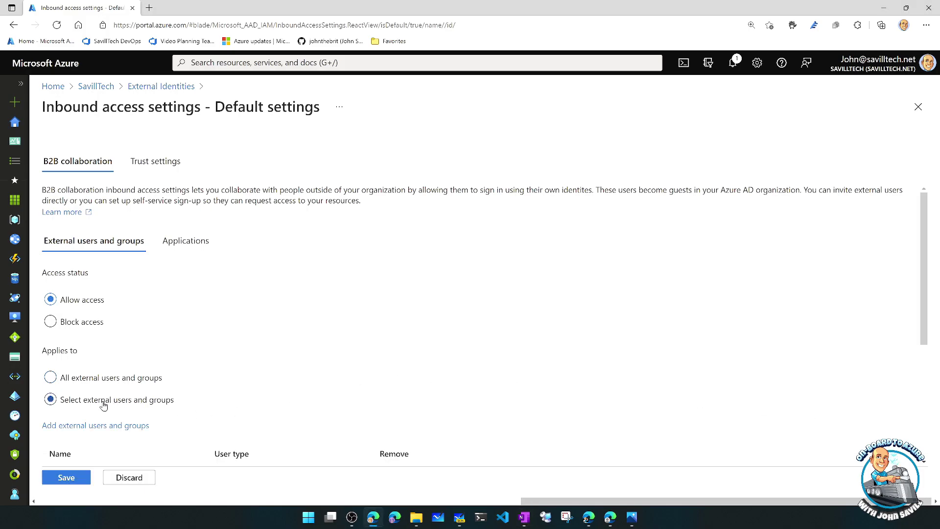
scroll(103, 426, "down", 3)
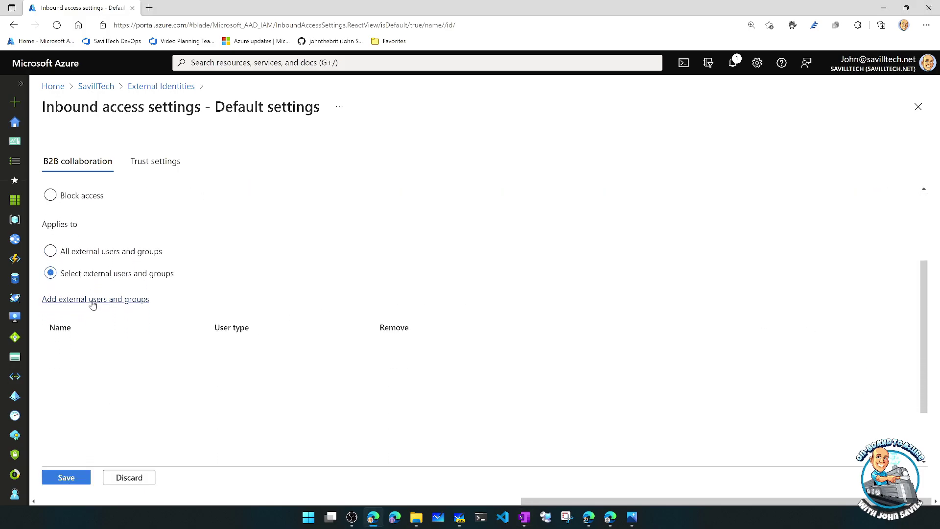
left_click(94, 305)
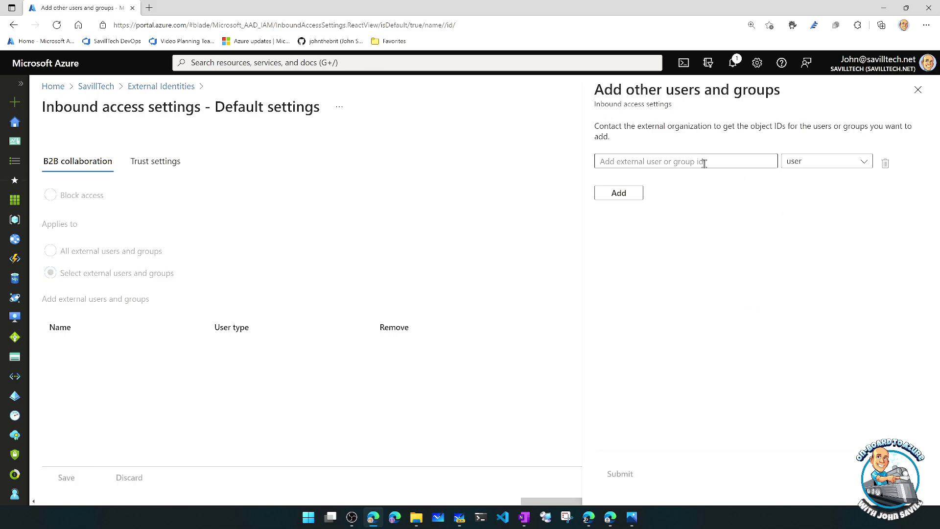
left_click(814, 162)
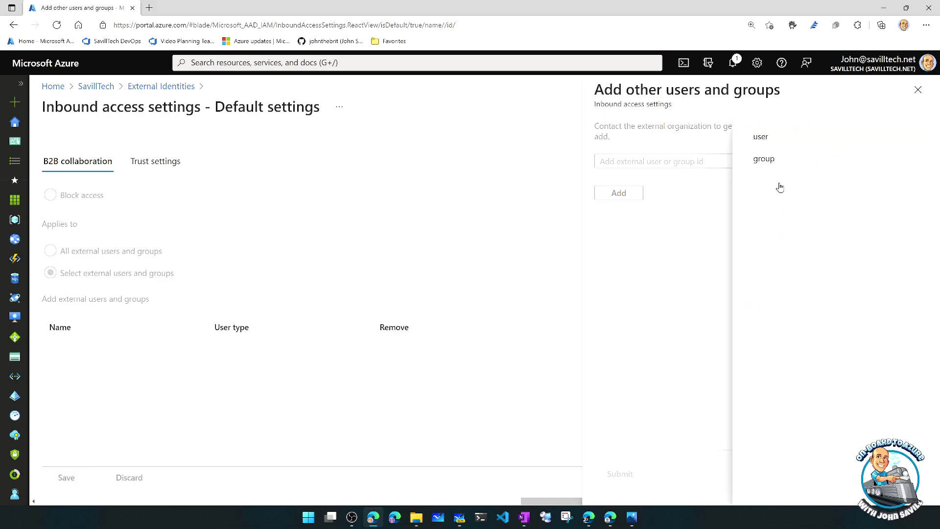
left_click(797, 160)
left_click(918, 90)
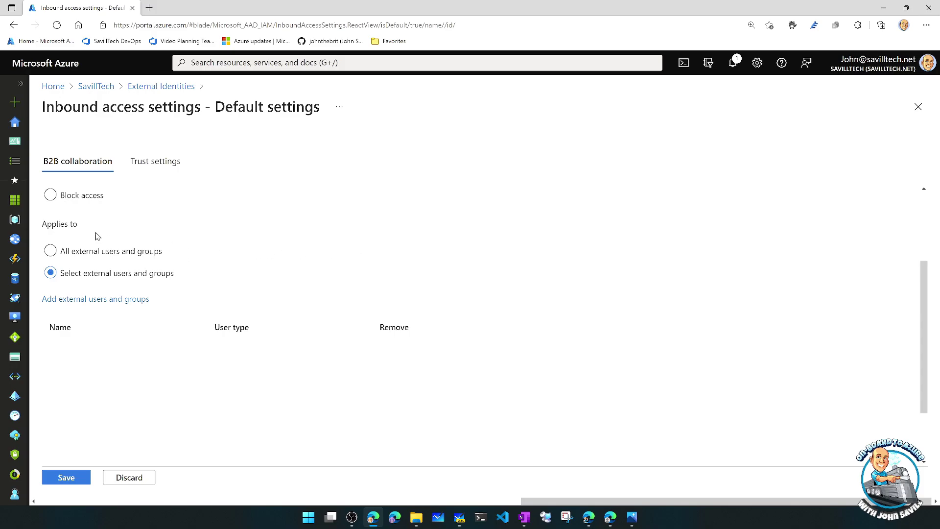
scroll(94, 233, "up", 3)
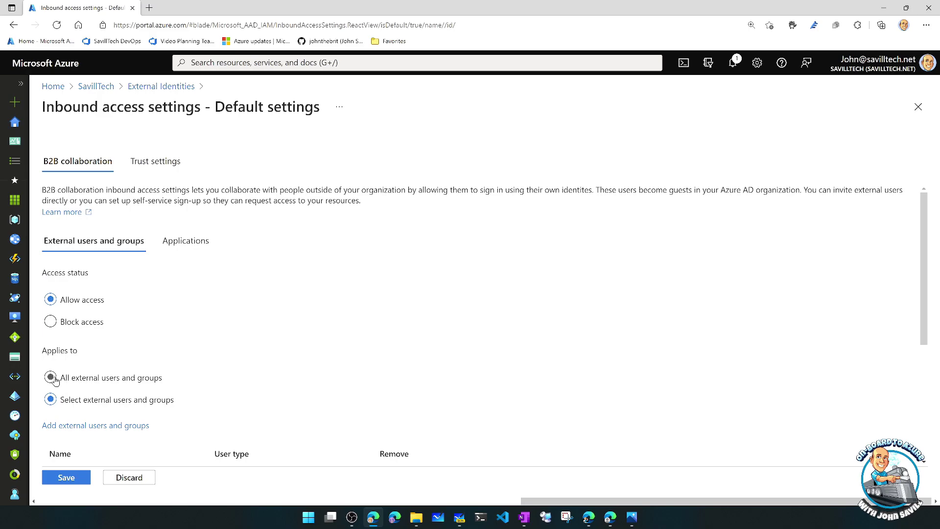
left_click(51, 378)
- Try limiting access to selected applications, close the picker, and exit inbound defaults without saving
left_click(192, 245)
left_click(80, 401)
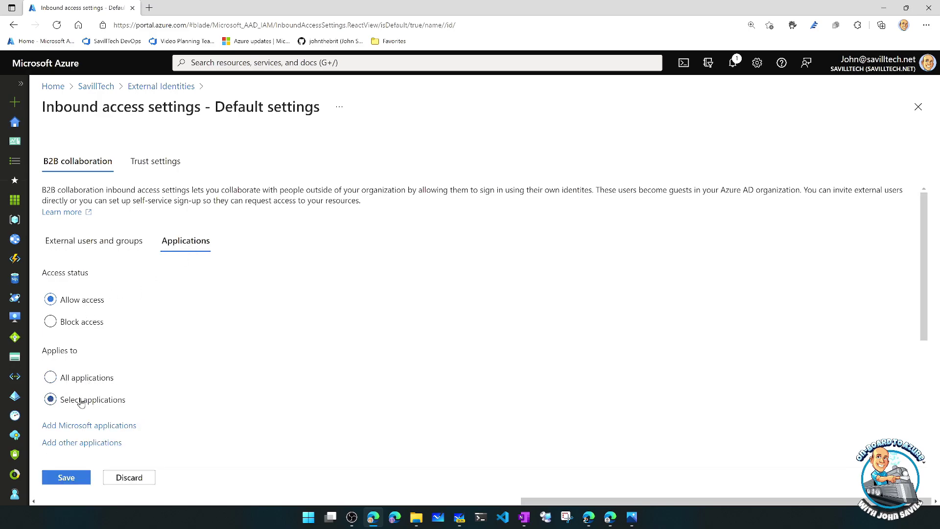
left_click(100, 427)
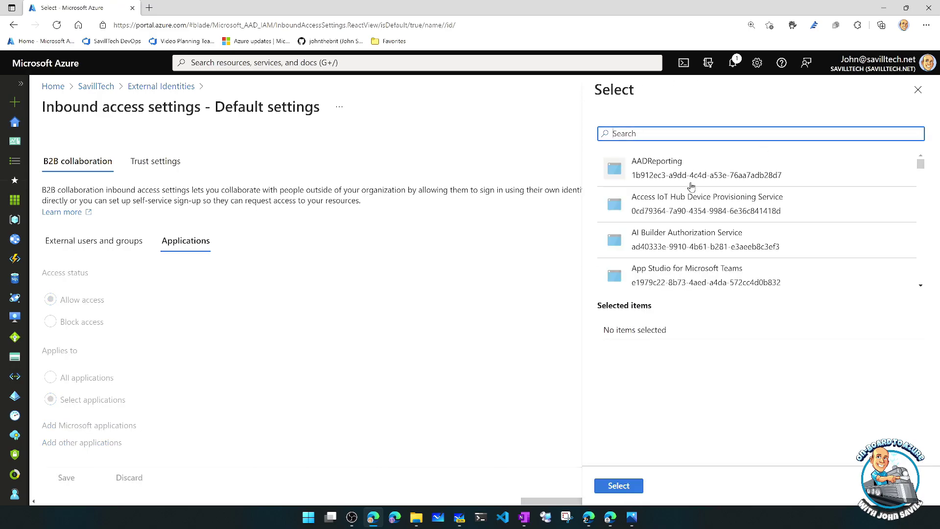
scroll(795, 211, "down", 3)
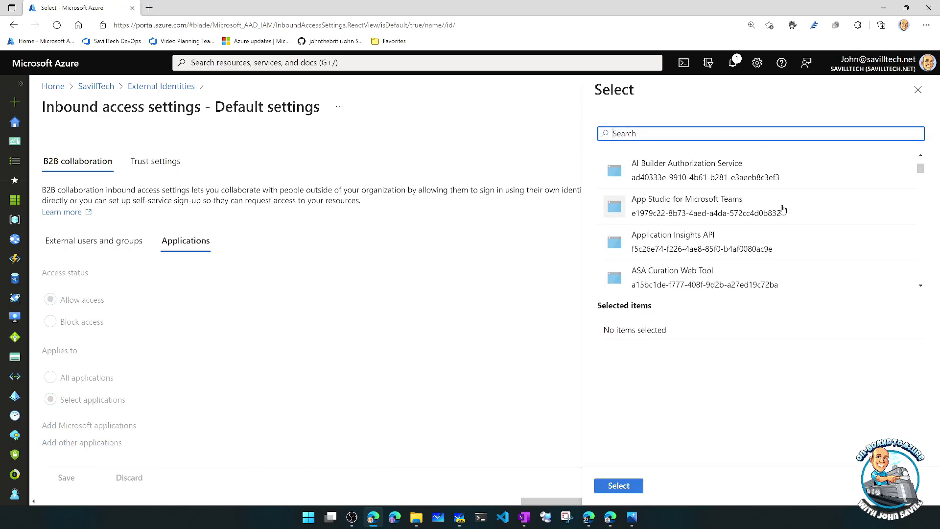
left_click(918, 91)
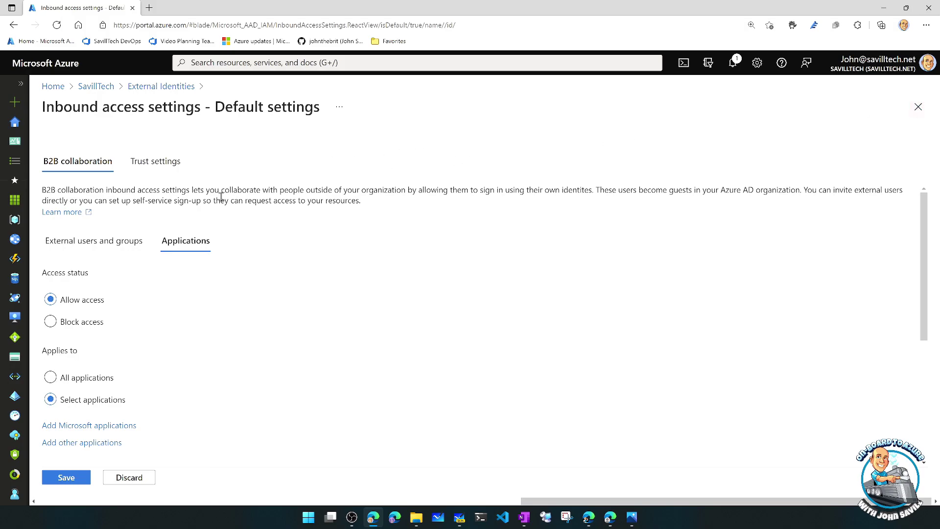
left_click(918, 107)
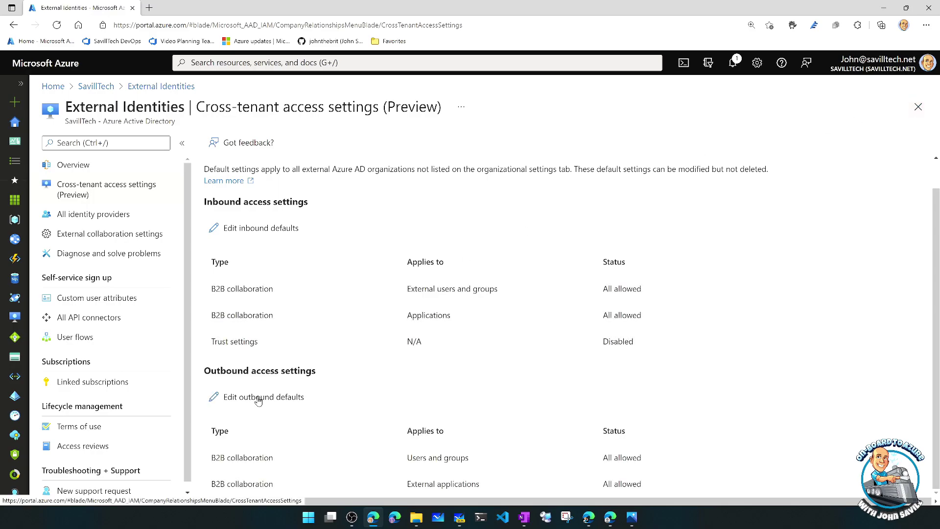
left_click(258, 399)
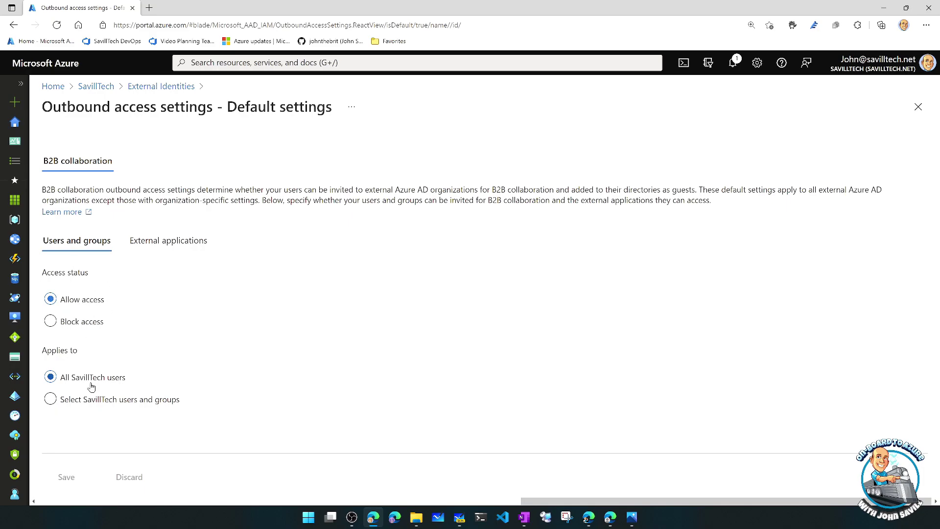
left_click(51, 399)
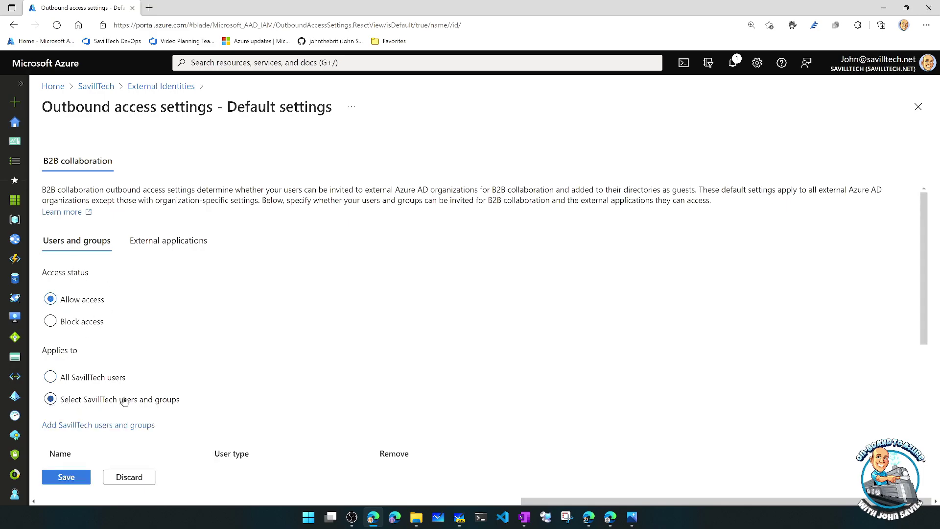
scroll(128, 390, "down", 3)
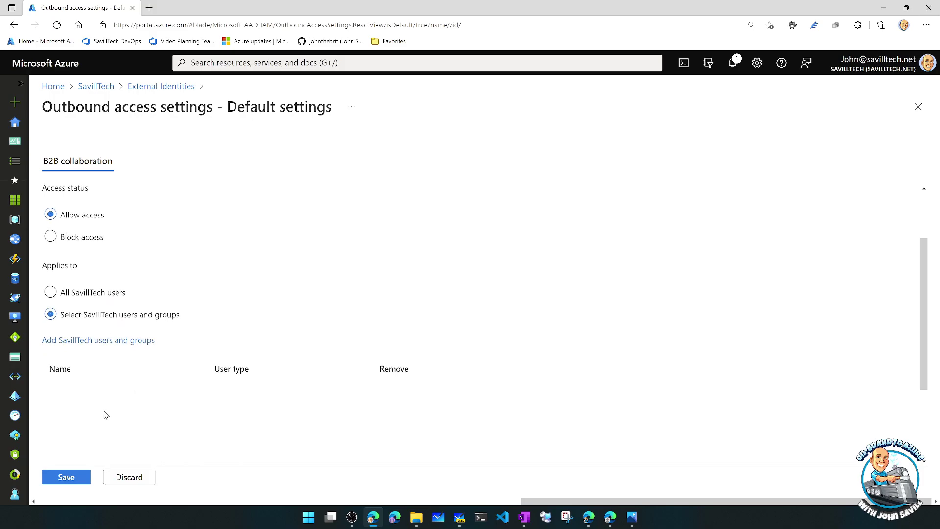
left_click(74, 299)
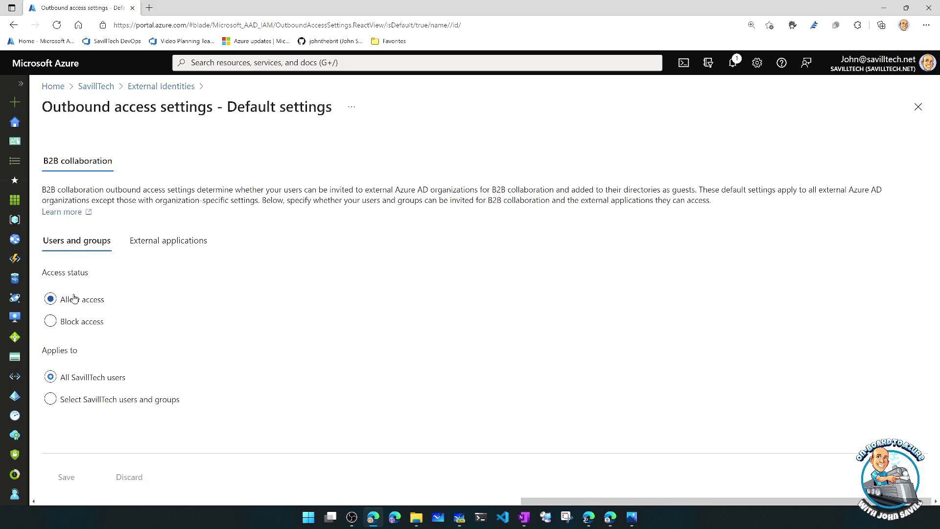
left_click(167, 244)
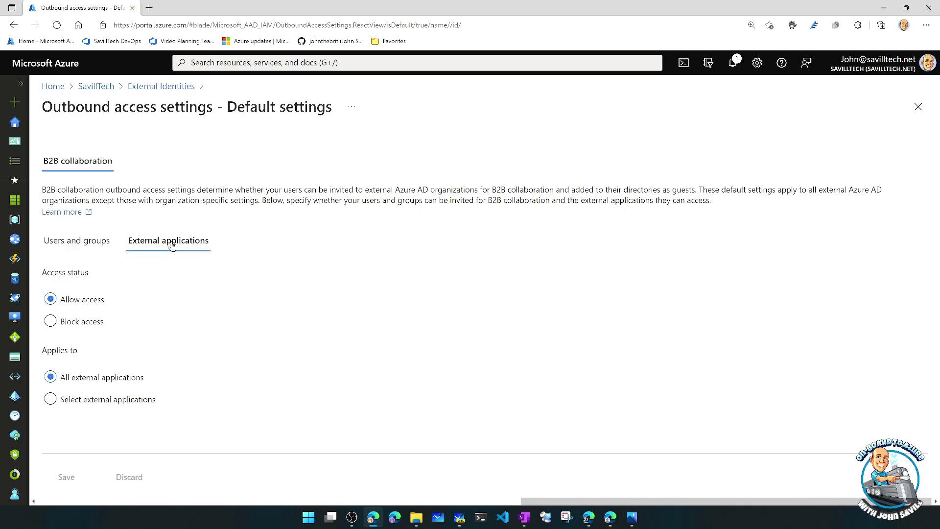
left_click(917, 110)
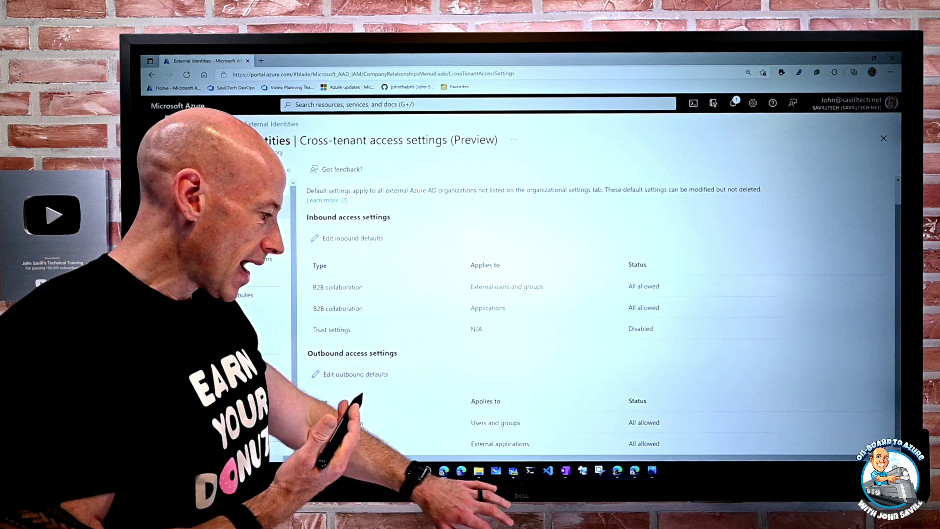
- Bring up Whiteboard, shift the diagram up, and choose a light-blue pen colour
key("alt+Tab")
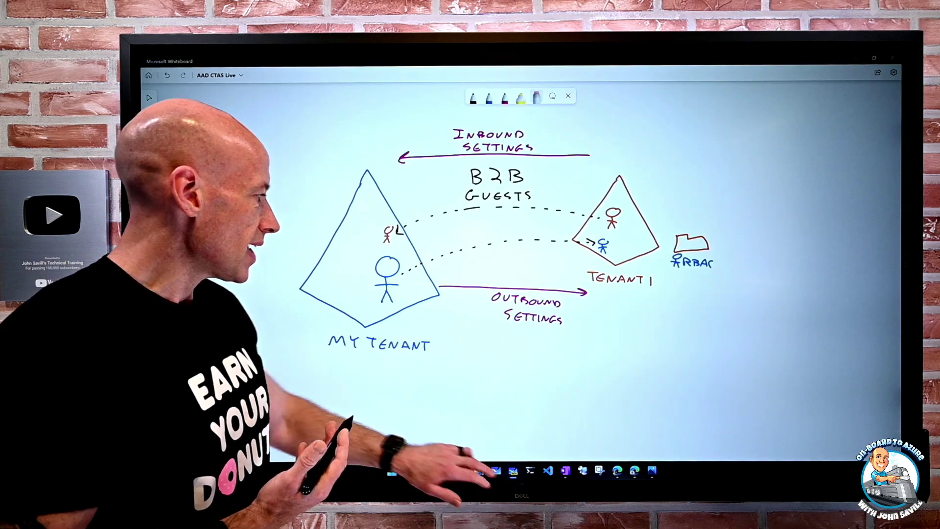
left_click_drag(384, 335, 345, 322)
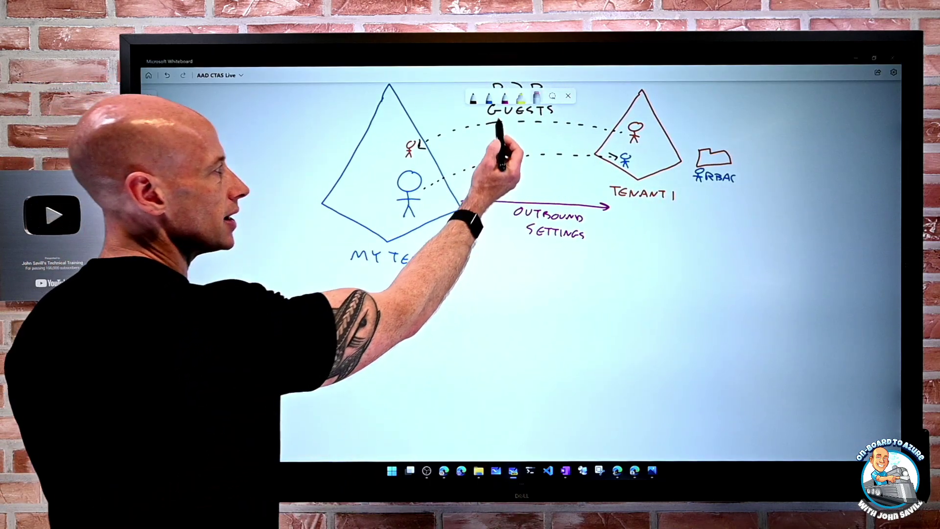
left_click(489, 98)
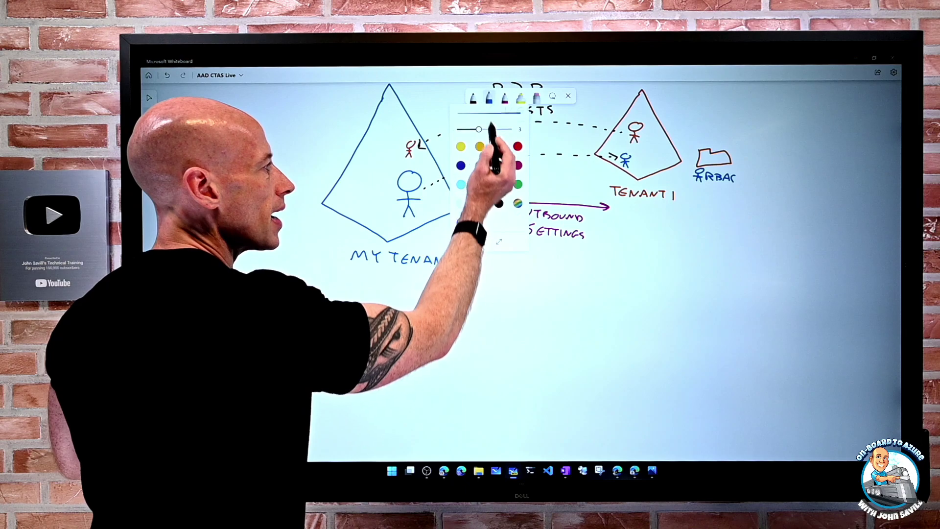
left_click(480, 185)
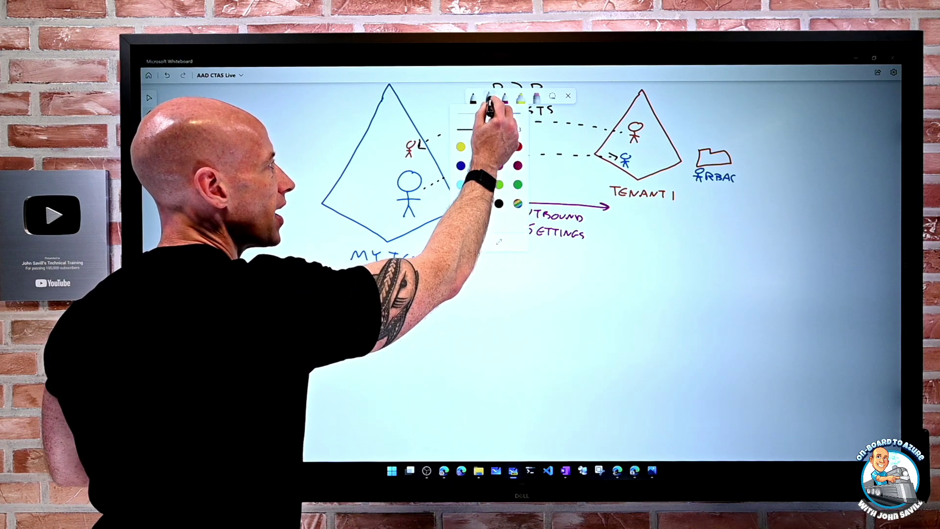
left_click(488, 98)
- Sketch three kite-shaped tenant outlines below MY TENANT
mouse_move(353, 340)
left_mouse_down()
mouse_move(342, 374)
mouse_move(367, 387)
mouse_move(363, 337)
mouse_move(360, 382)
left_mouse_up()
mouse_move(420, 340)
left_mouse_down()
mouse_move(401, 372)
mouse_move(415, 384)
mouse_move(449, 381)
left_mouse_up()
left_click_drag(450, 380, 431, 393)
mouse_move(472, 344)
left_mouse_down()
mouse_move(463, 380)
mouse_move(477, 389)
mouse_move(486, 357)
mouse_move(487, 396)
left_mouse_up()
- Complete the third kite and write DEFAULT above the three kites
mouse_move(425, 284)
left_mouse_down()
mouse_move(439, 293)
mouse_move(427, 299)
mouse_move(452, 284)
left_mouse_up()
mouse_move(456, 285)
left_mouse_down()
mouse_move(455, 298)
mouse_move(466, 284)
left_mouse_up()
left_click_drag(469, 299, 476, 285)
left_click_drag(476, 285, 502, 300)
left_click_drag(498, 287, 508, 286)
left_click_drag(504, 287, 503, 301)
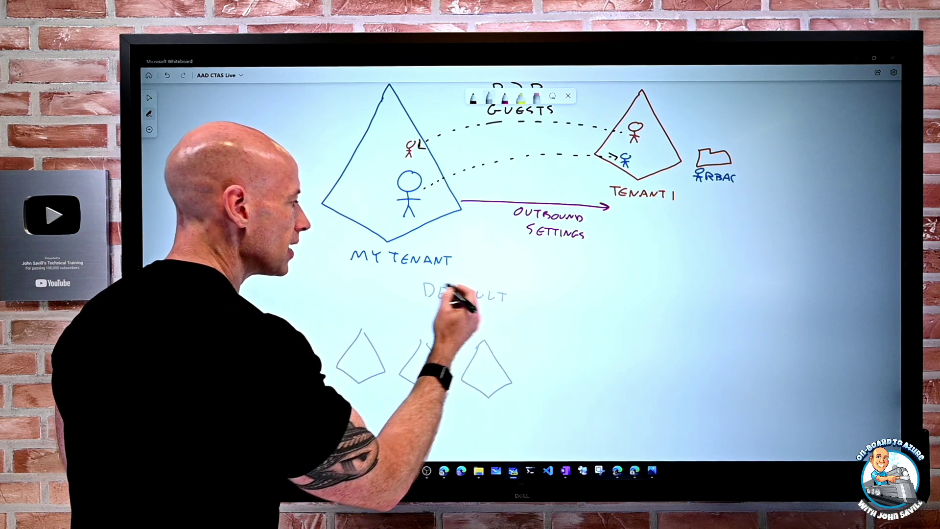
- Draw INBOUND and OUTBOUND arrows to MY TENANT, bracket the kites, and write ALL beneath
mouse_move(363, 321)
left_mouse_down()
mouse_move(364, 269)
mouse_move(369, 278)
left_mouse_up()
mouse_move(310, 284)
left_mouse_down()
mouse_move(313, 295)
mouse_move(327, 288)
mouse_move(391, 304)
mouse_move(390, 329)
mouse_move(414, 319)
mouse_move(480, 324)
left_mouse_up()
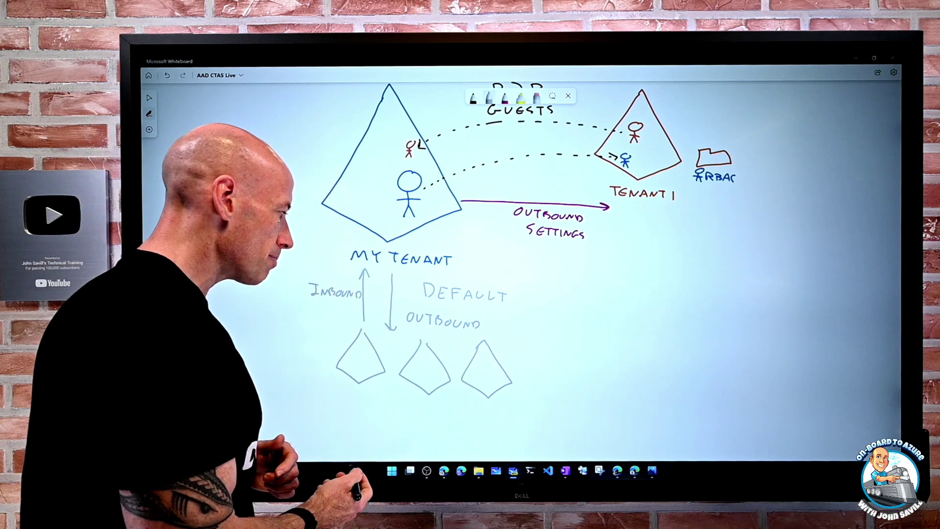
mouse_move(335, 333)
left_mouse_down()
mouse_move(411, 329)
mouse_move(500, 344)
left_mouse_up()
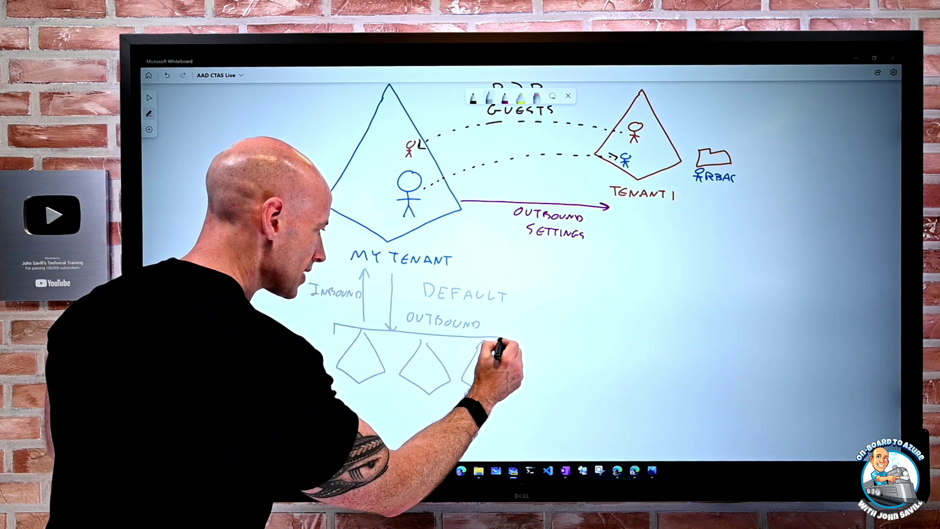
mouse_move(397, 409)
left_mouse_down()
mouse_move(393, 420)
mouse_move(432, 420)
left_mouse_up()
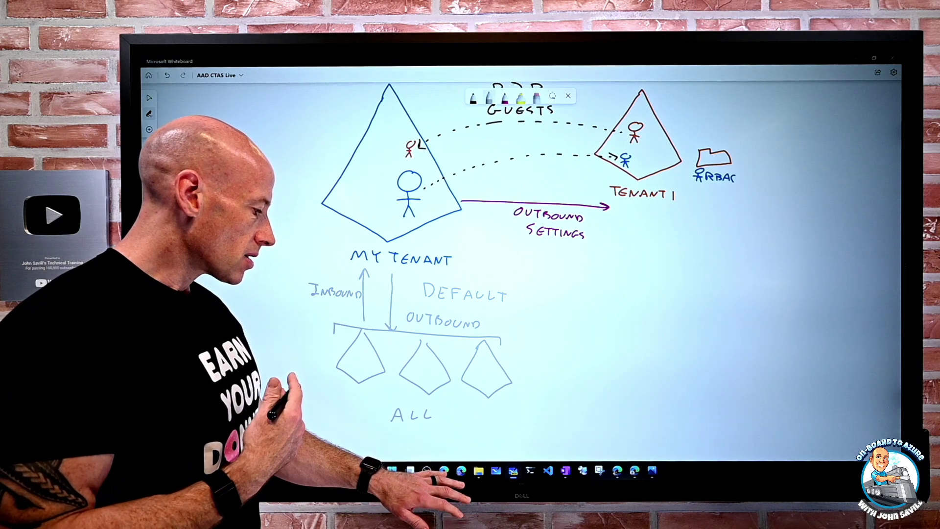
left_click_drag(417, 343, 374, 349)
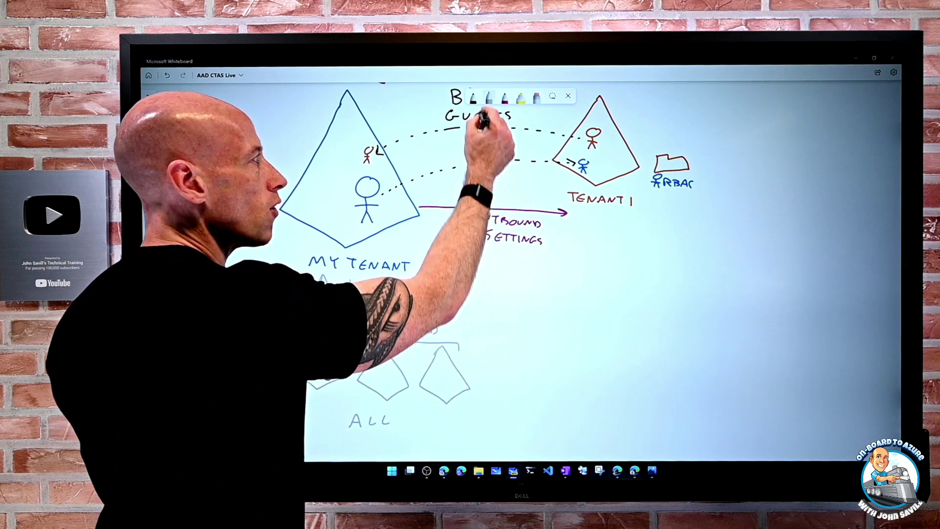
- With a light-blue pen, draw a TENANT2 shape on the right
left_click_drag(463, 245, 456, 271)
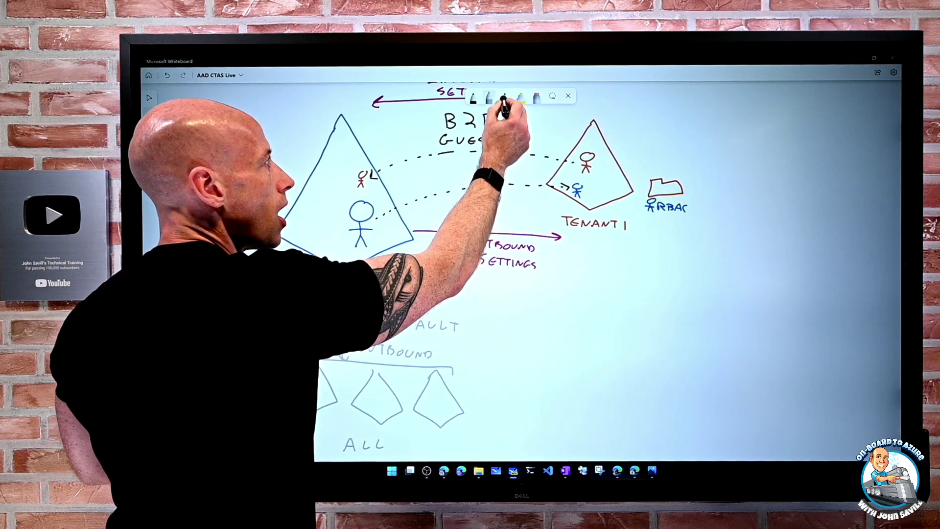
left_click(504, 97)
left_click(515, 165)
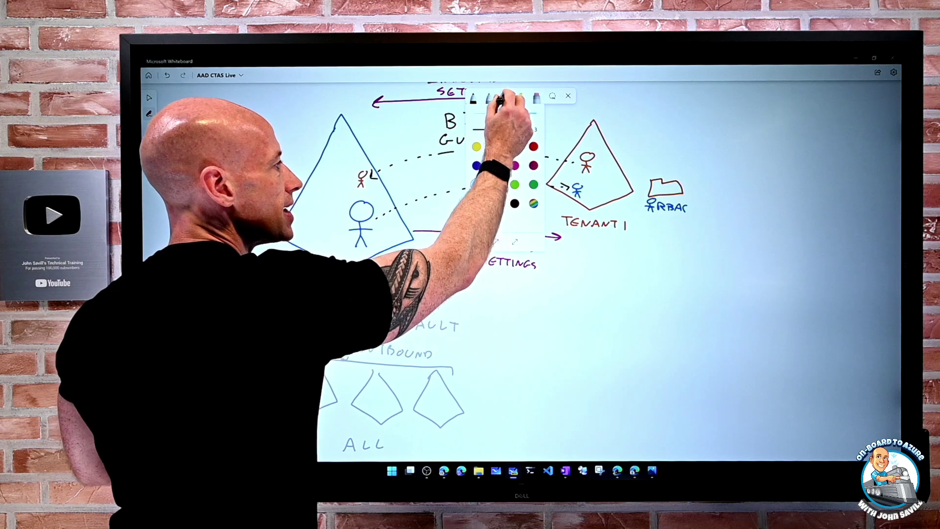
left_click(505, 97)
mouse_move(585, 298)
left_mouse_down()
mouse_move(556, 345)
mouse_move(596, 374)
left_mouse_up()
mouse_move(613, 326)
left_mouse_down()
mouse_move(595, 375)
mouse_move(571, 384)
mouse_move(636, 392)
left_mouse_up()
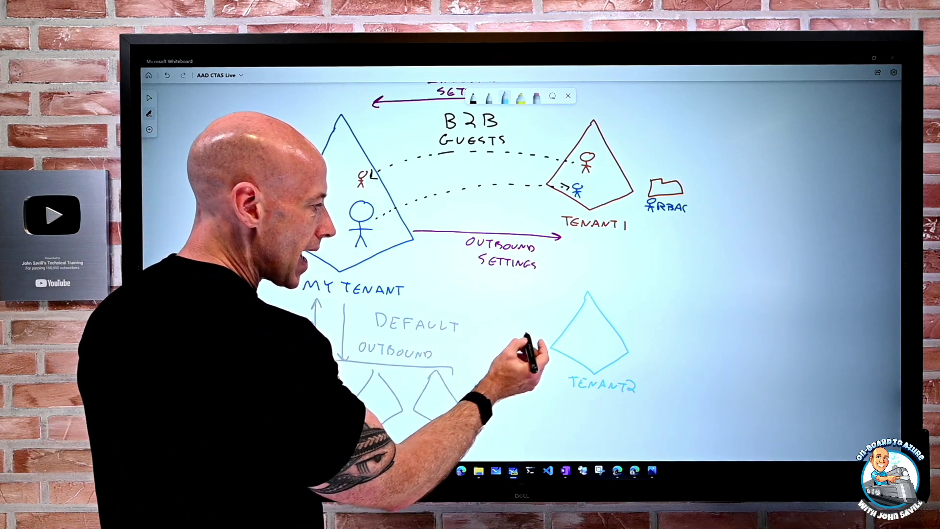
- Draw TENANT2's INBOUND arrow to MY TENANT, crossed with an X and marked NOT ALLOWED
mouse_move(542, 329)
left_mouse_down()
mouse_move(429, 255)
mouse_move(444, 260)
left_mouse_up()
left_click_drag(478, 289, 521, 306)
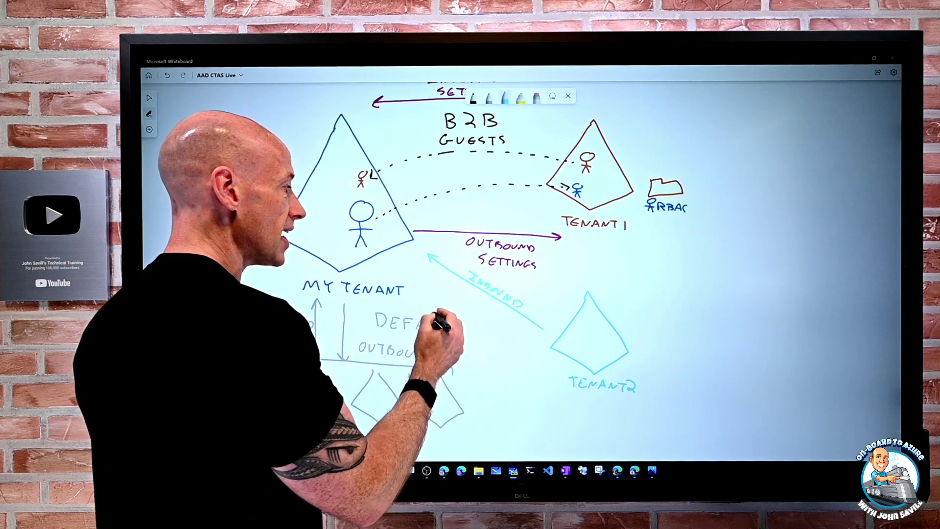
mouse_move(420, 275)
left_mouse_down()
mouse_move(429, 269)
mouse_move(455, 289)
mouse_move(441, 304)
mouse_move(484, 301)
left_mouse_up()
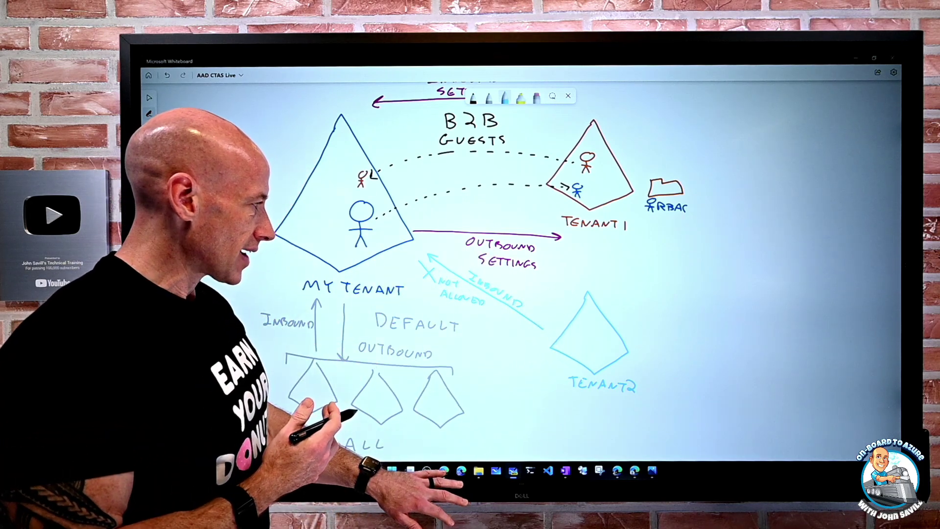
left_click(444, 470)
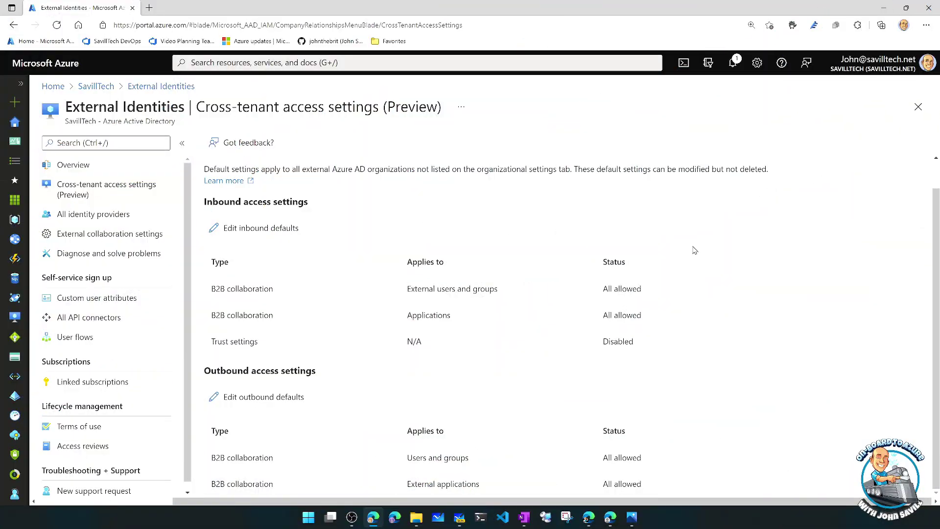
- Go via External Identities to Cross-tenant access settings, check Default settings, and start Add organization
left_click(918, 107)
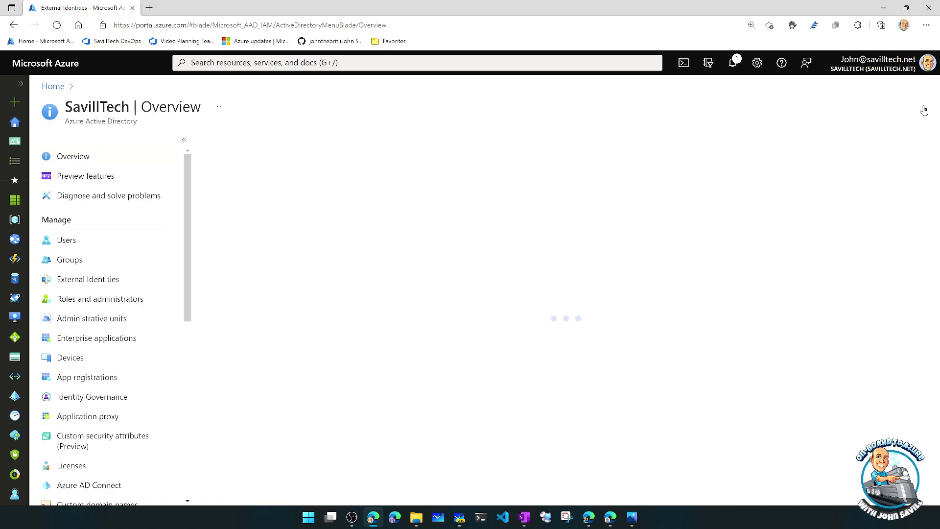
left_click(93, 280)
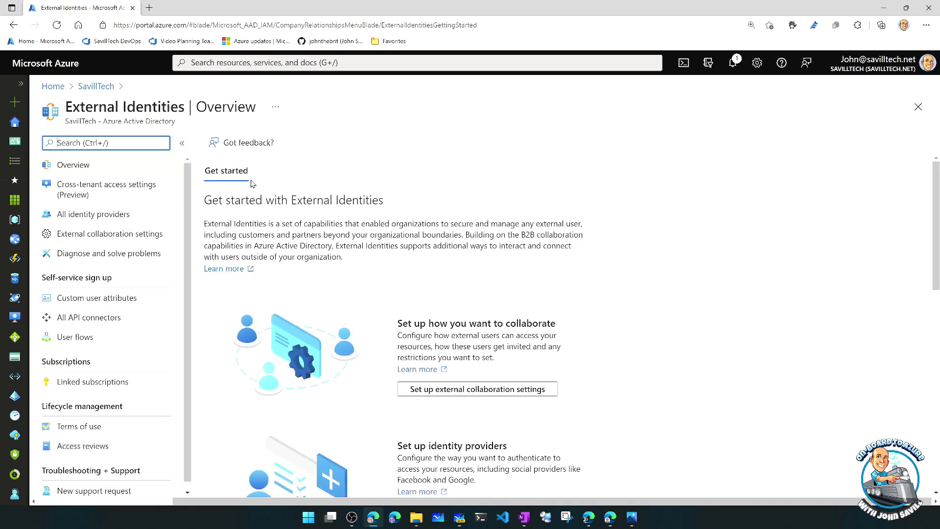
left_click(85, 190)
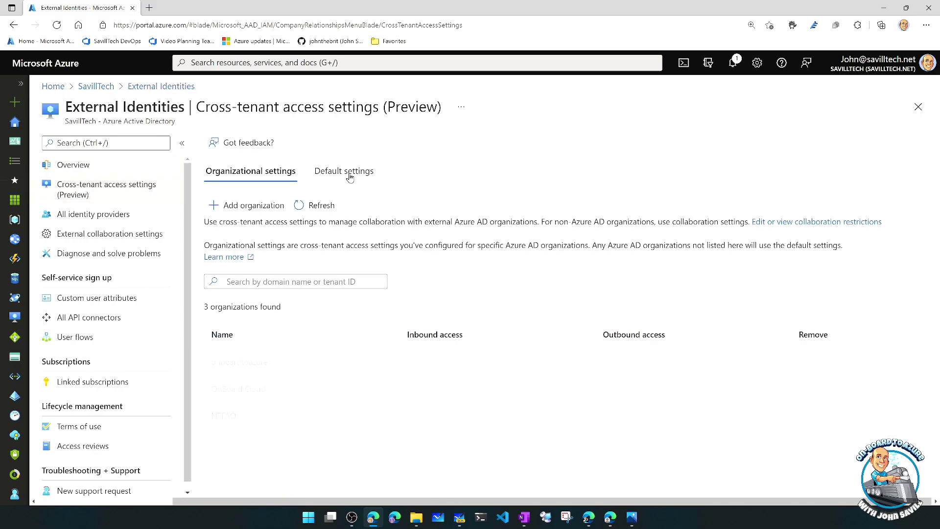
left_click(341, 175)
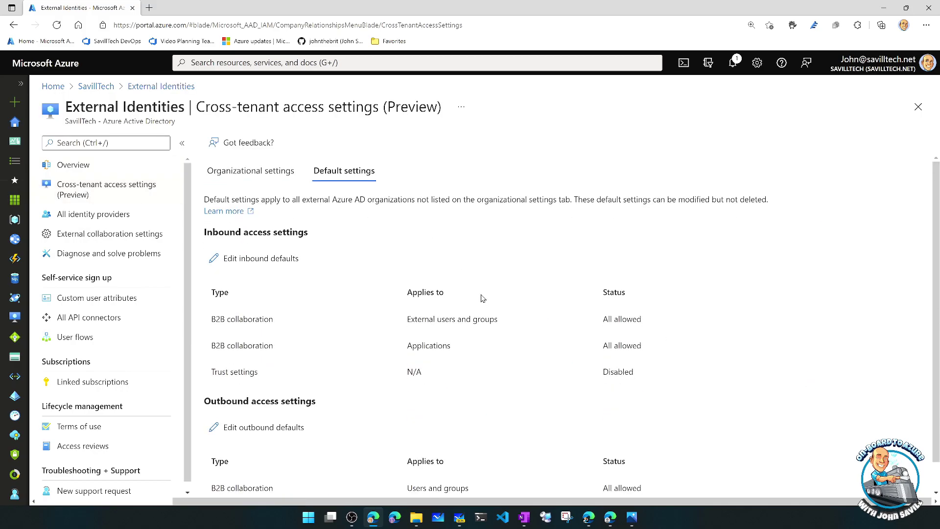
scroll(481, 292, "down", 1)
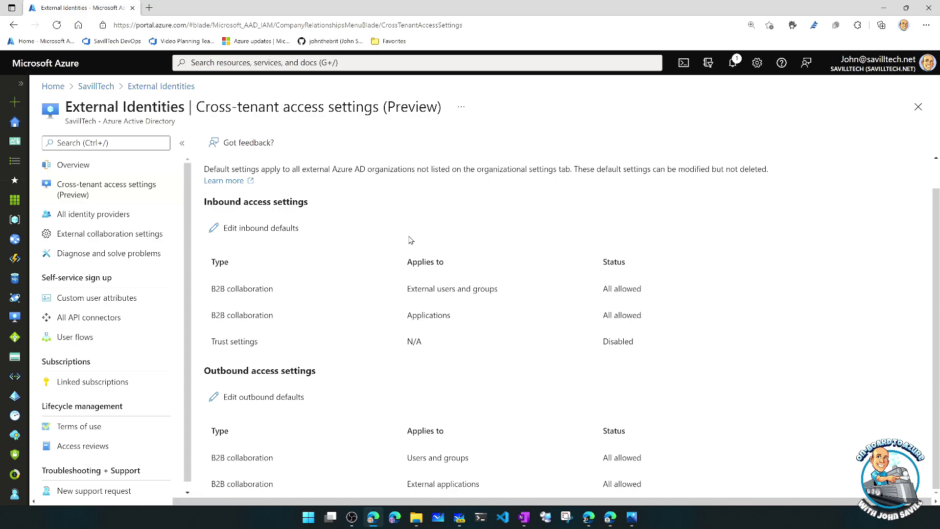
scroll(341, 152, "up", 1)
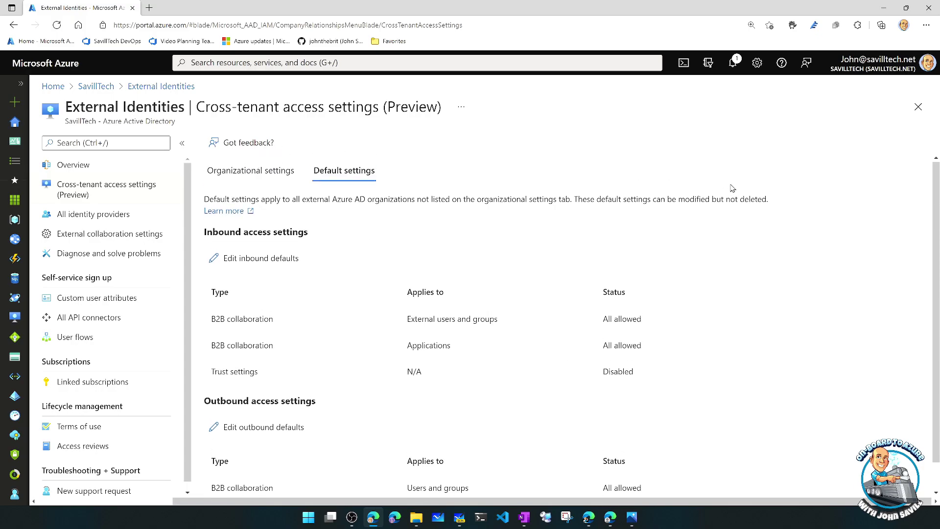
left_click(248, 177)
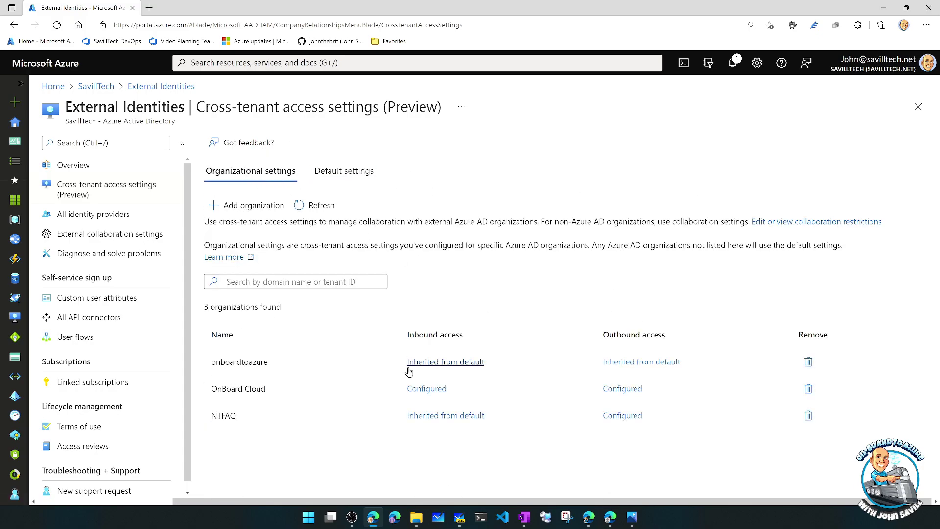
left_click(252, 210)
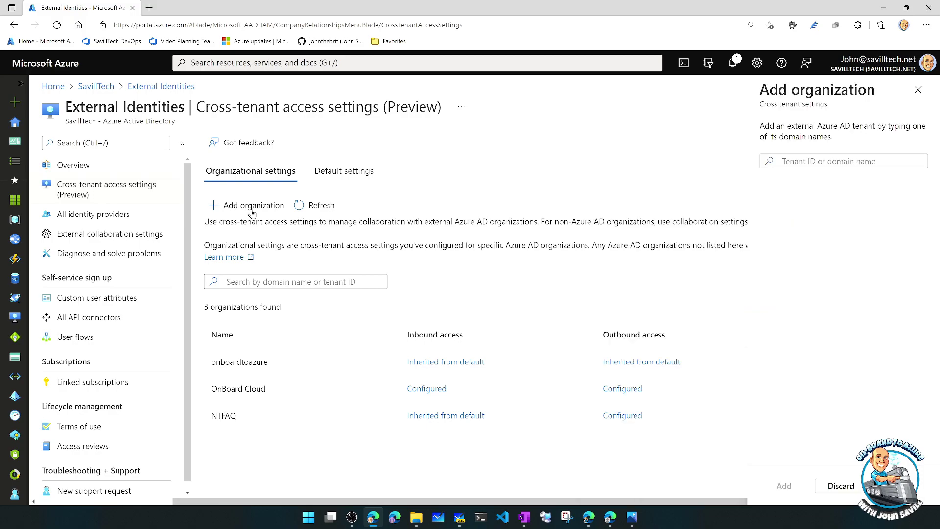
- Enter onboardtoazure.cloud as the tenant domain, confirm it resolves to OnBoard Cloud, and cancel
left_click(816, 161)
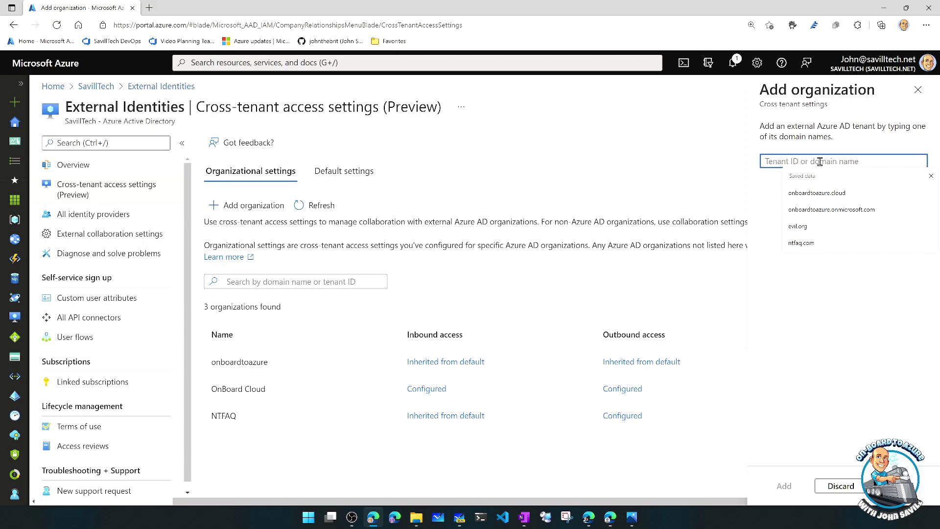
left_click(817, 193)
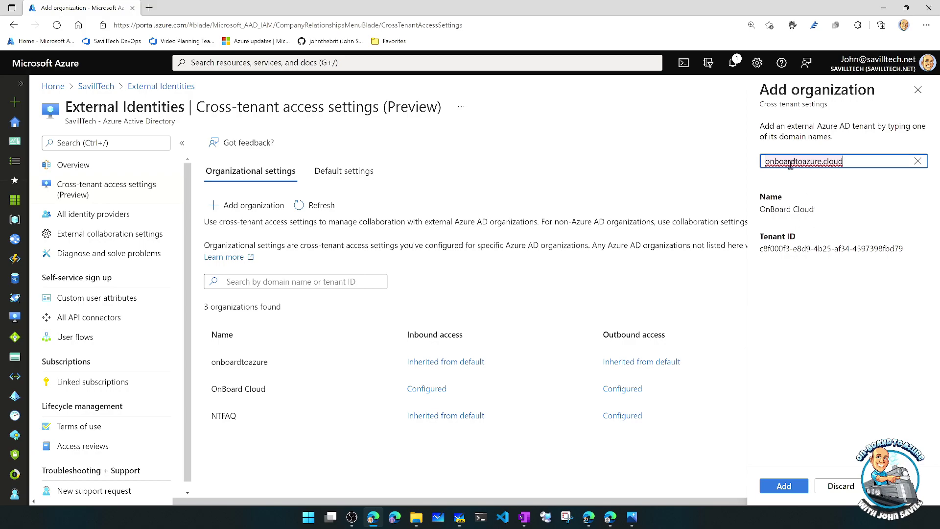
left_click(918, 90)
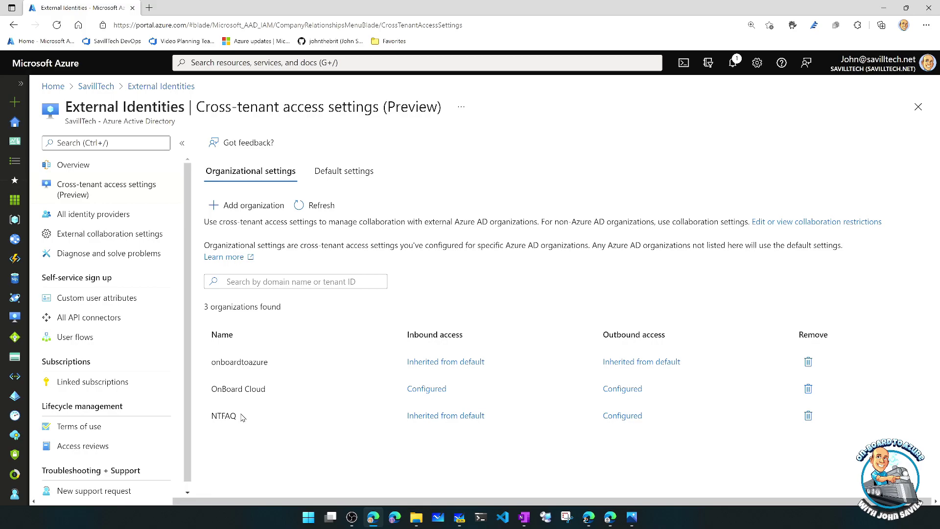
left_click_drag(170, 281, 352, 459)
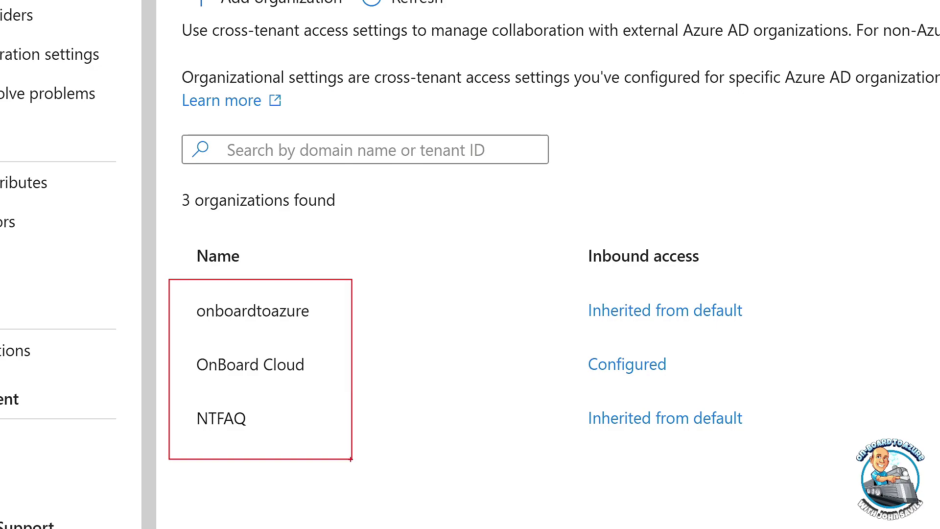
key("Escape")
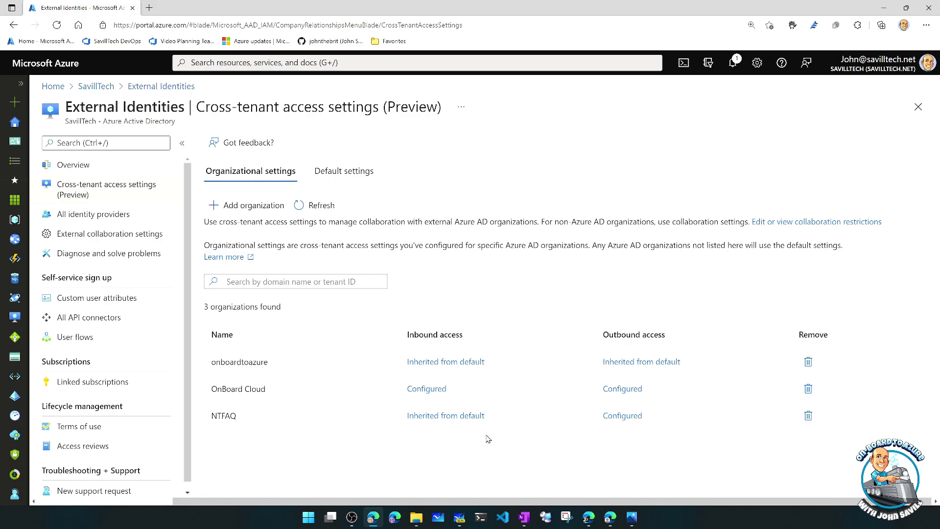
key("alt+Tab")
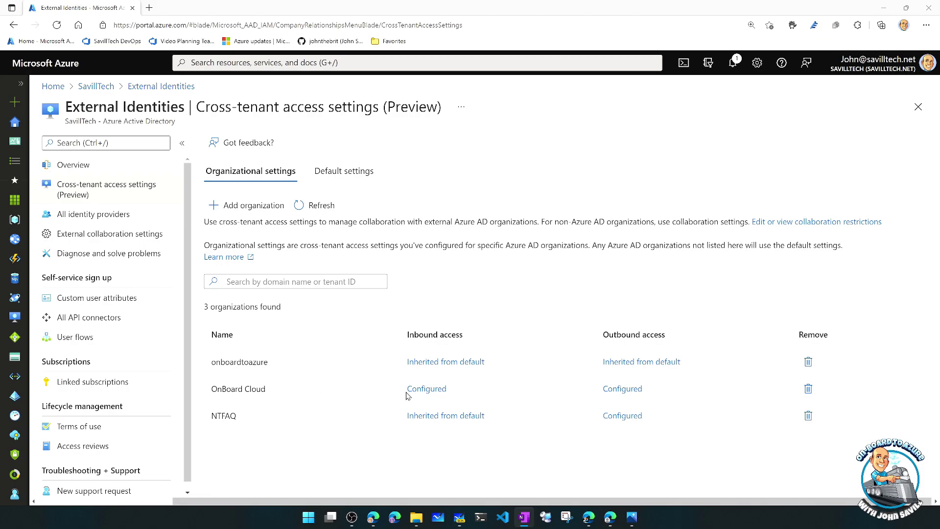
left_click(439, 389)
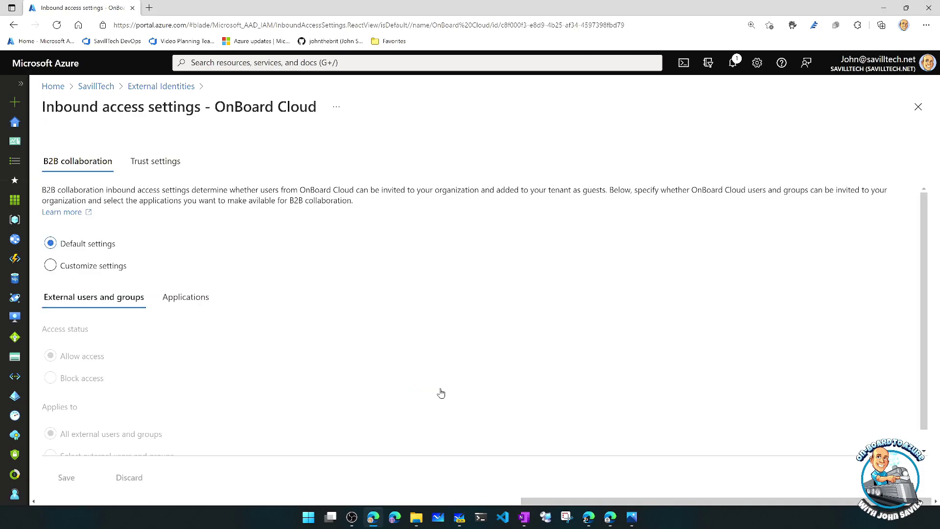
scroll(402, 365, "down", 1)
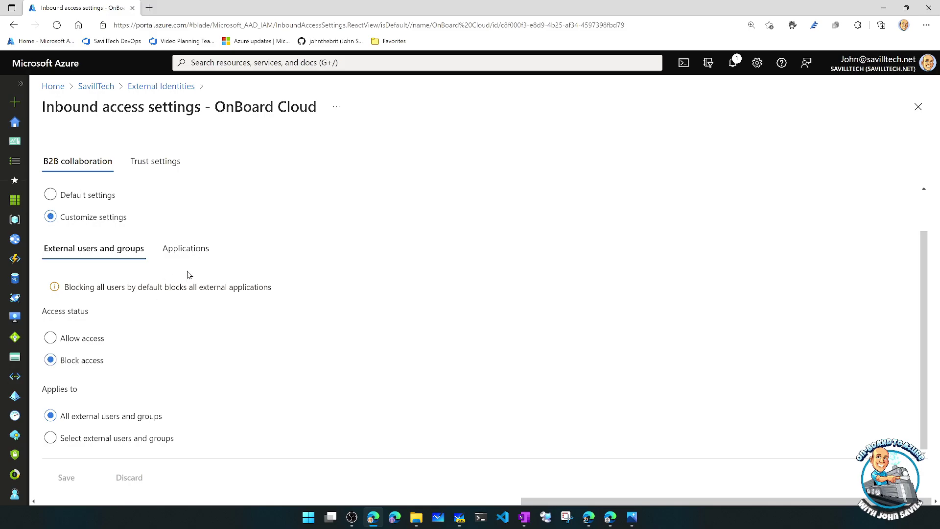
left_click(188, 252)
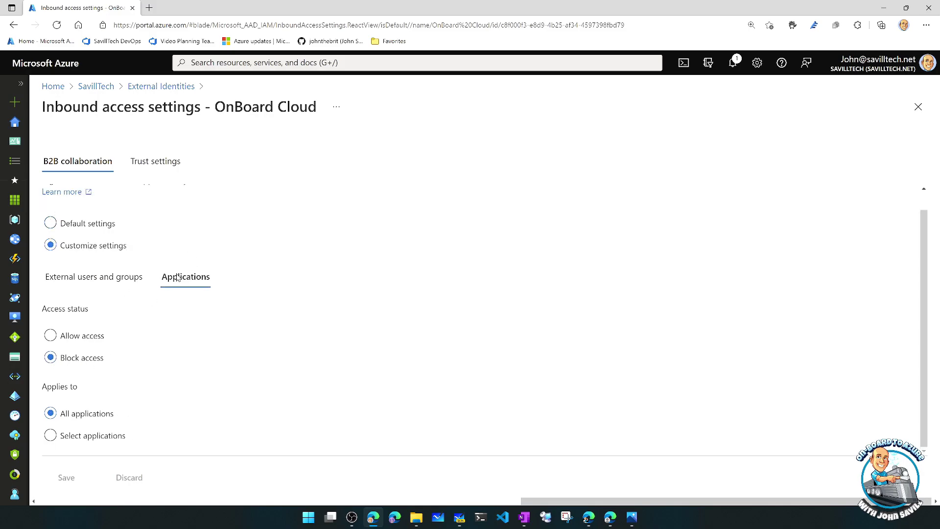
left_click(97, 280)
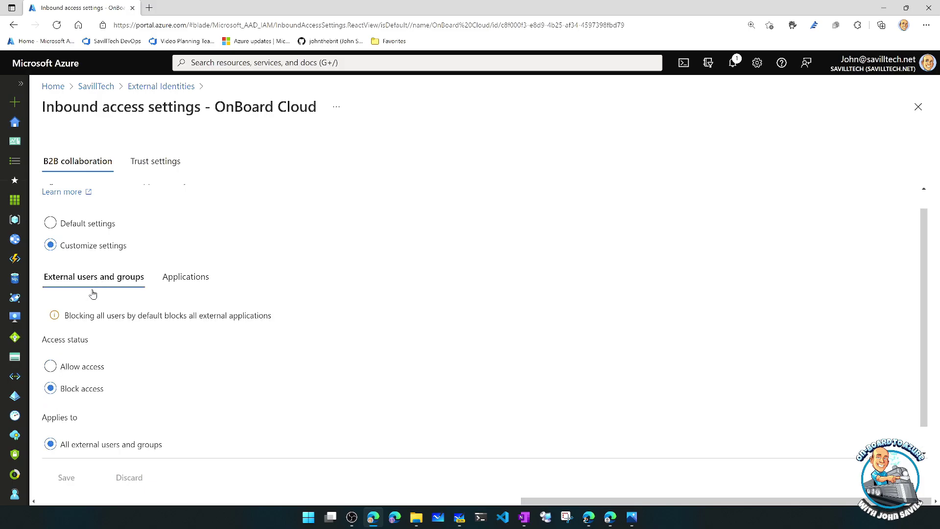
left_click(918, 107)
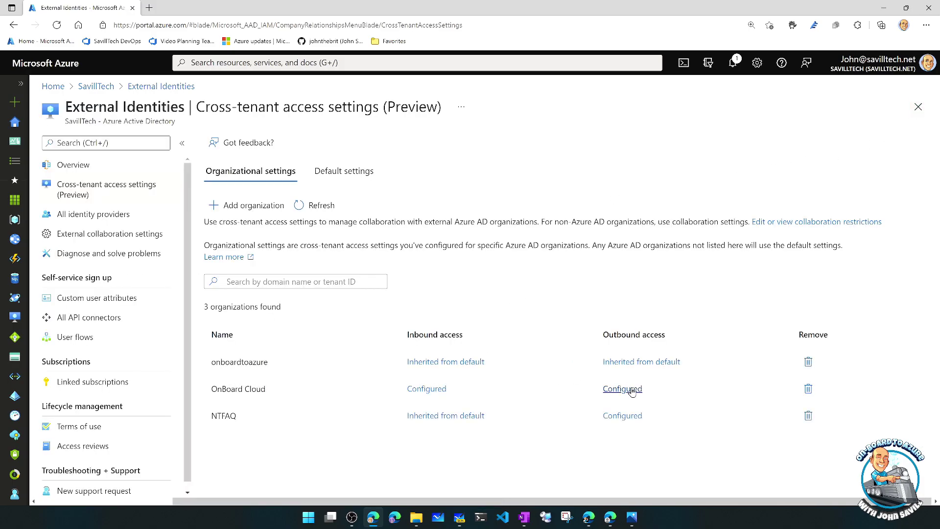
left_click(629, 390)
scroll(271, 386, "down", 1)
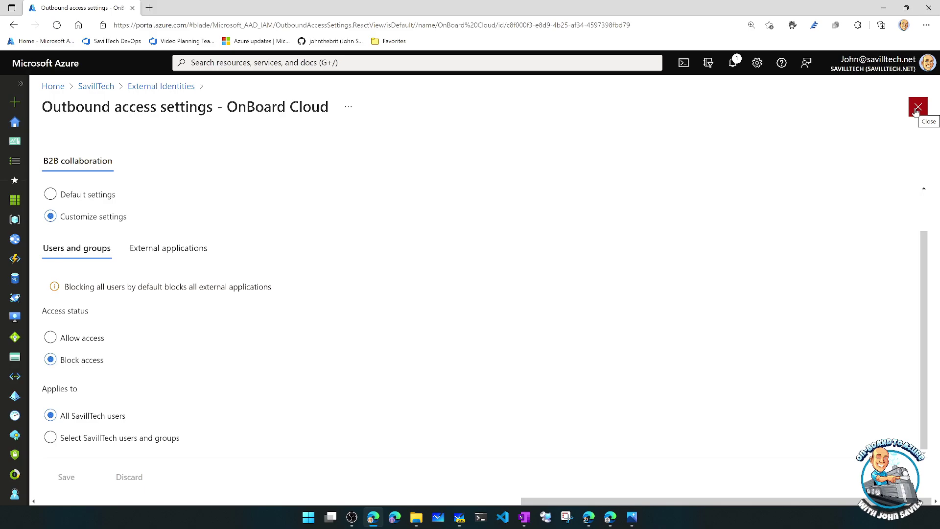
left_click(918, 108)
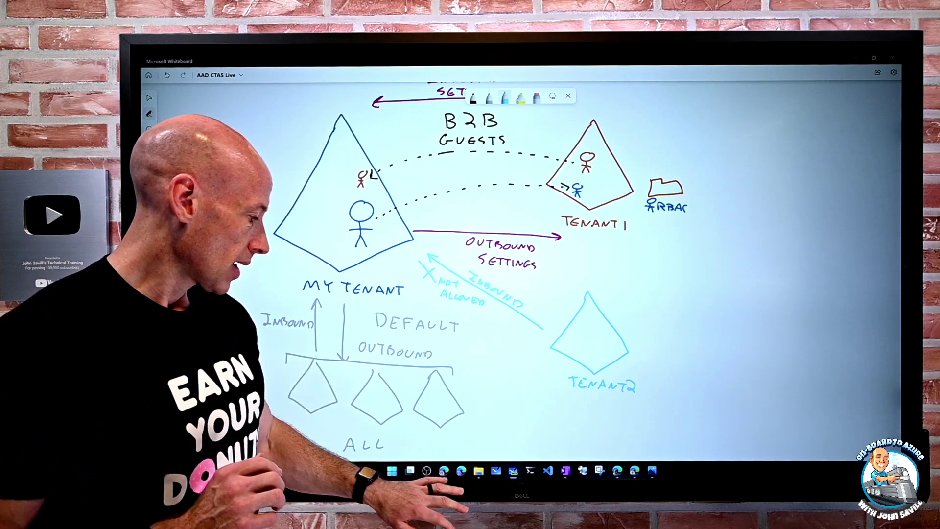
- Leave the Whiteboard tenant diagram and return to the Azure portal in Edge
left_click(444, 471)
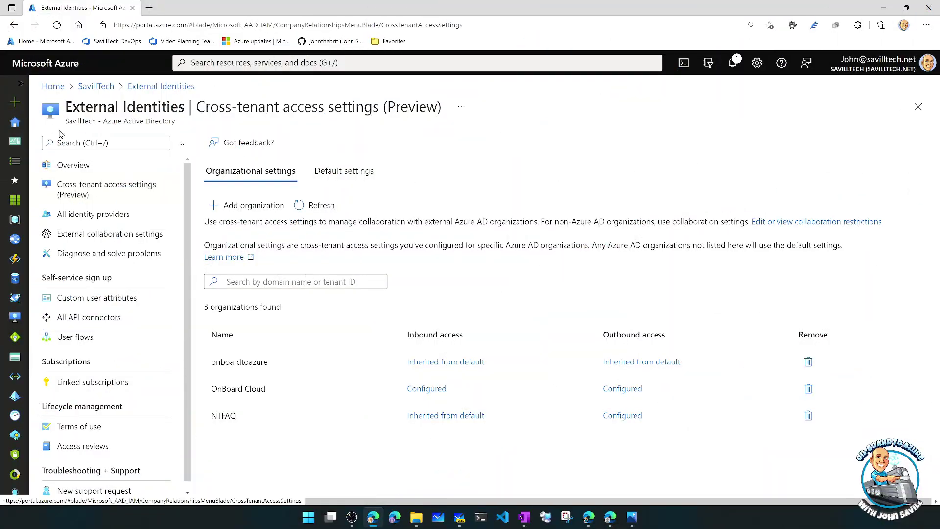
- Open SavillTech's All users list and highlight the onboardtoazure.cloud guest account
left_click(106, 87)
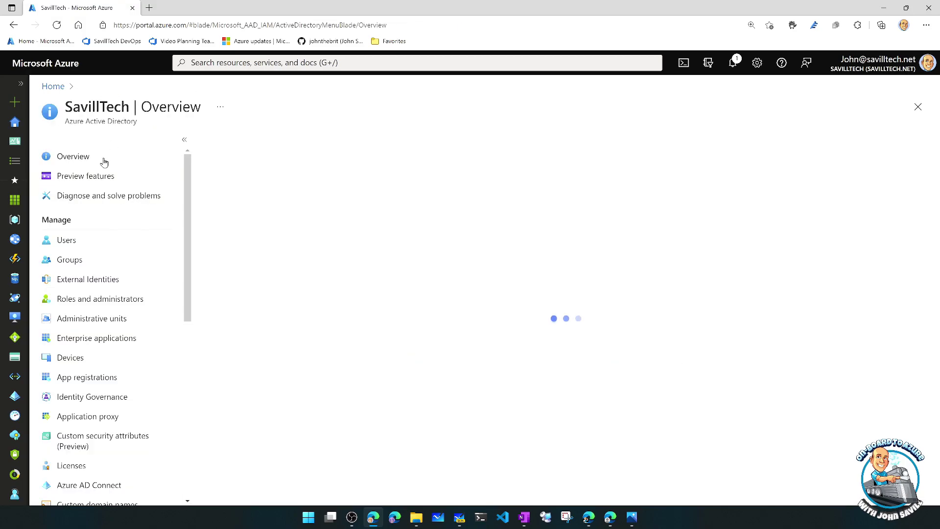
left_click(70, 243)
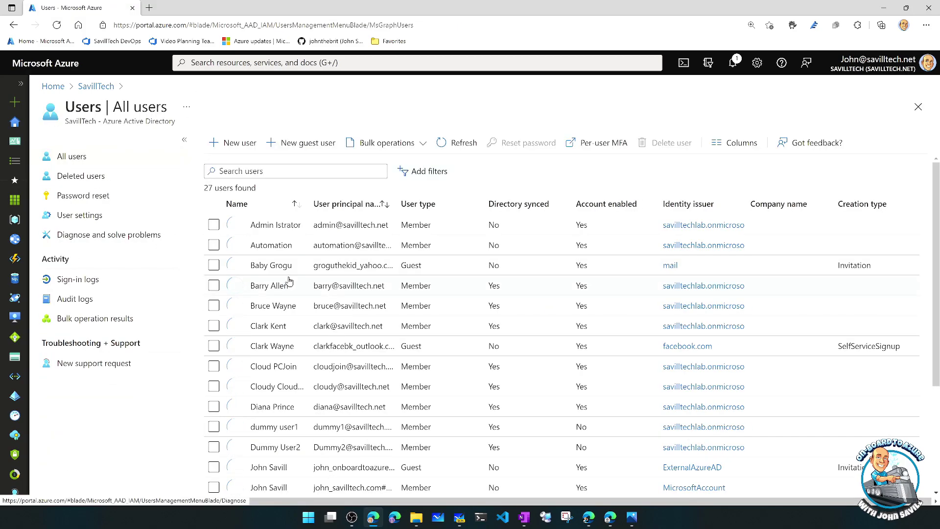
scroll(309, 277, "down", 3)
scroll(399, 225, "up", 3)
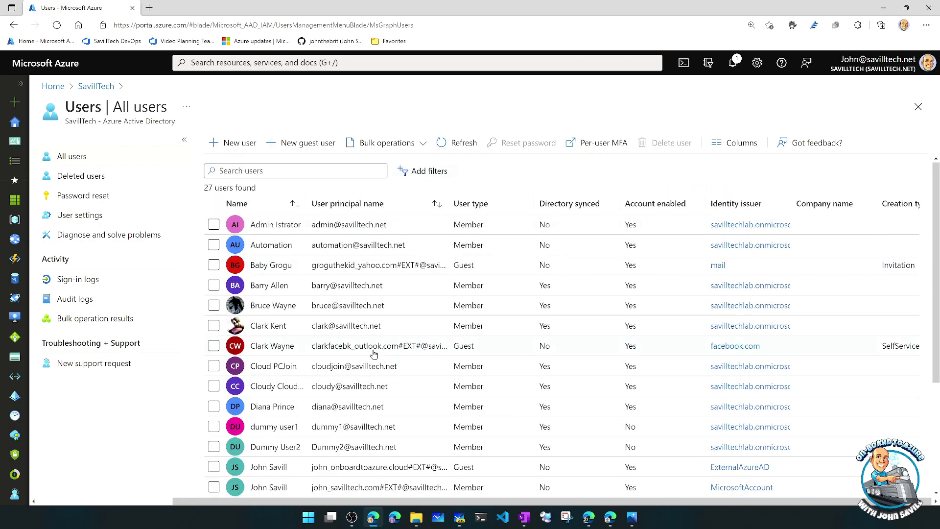
scroll(434, 350, "down", 3)
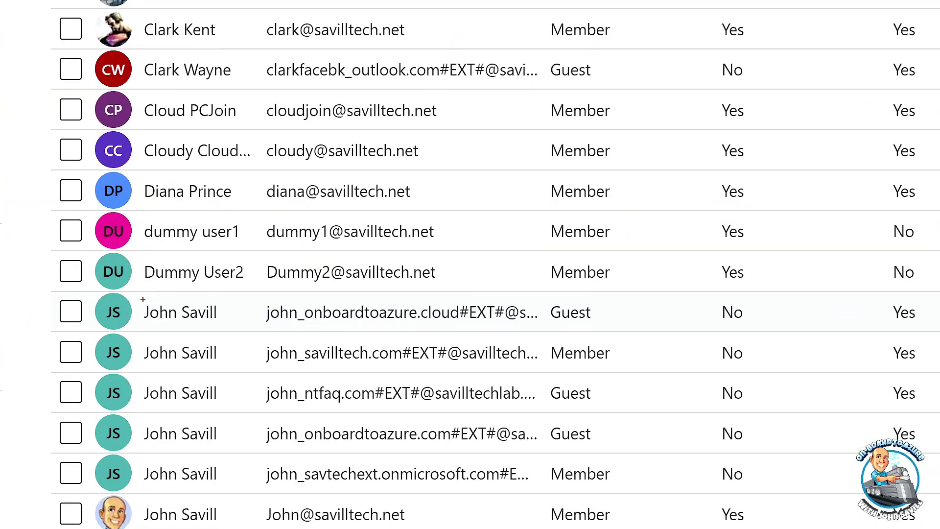
mouse_move(132, 299)
left_mouse_down()
mouse_move(150, 316)
mouse_move(554, 327)
left_mouse_up()
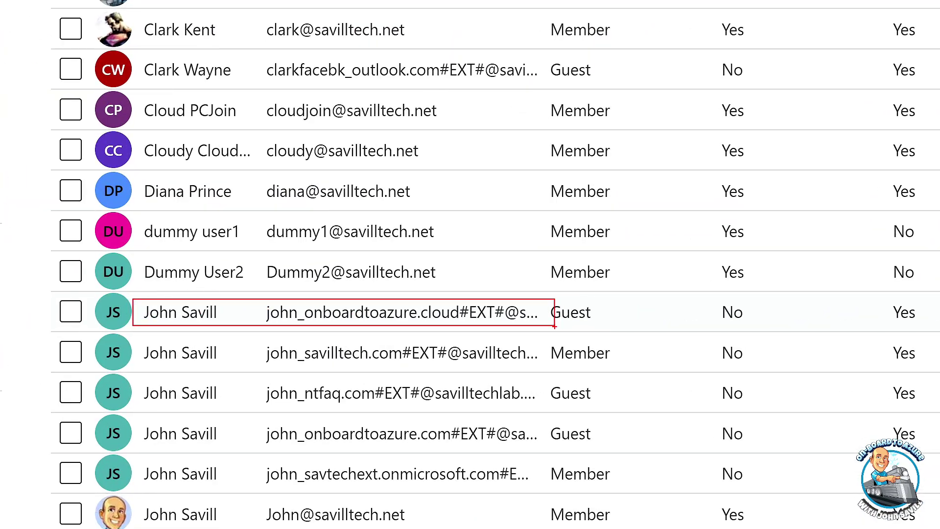
key("Escape")
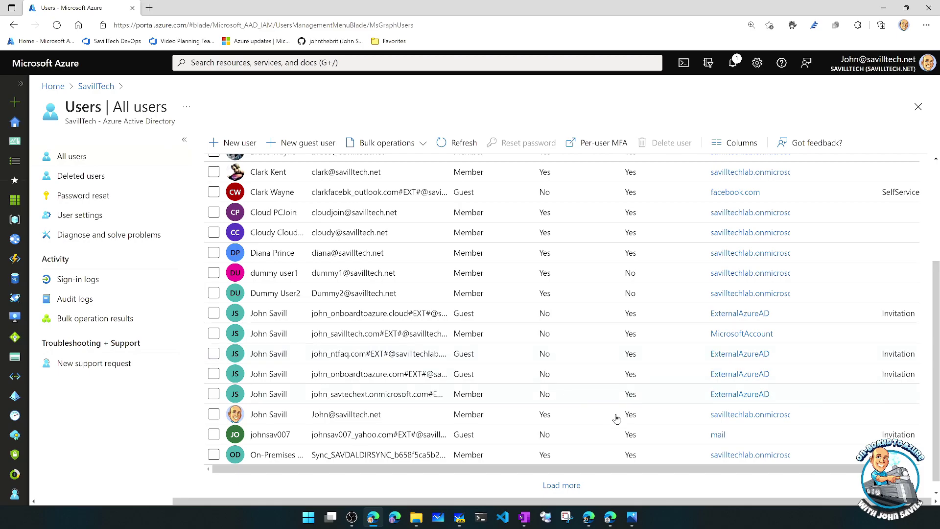
left_click(588, 517)
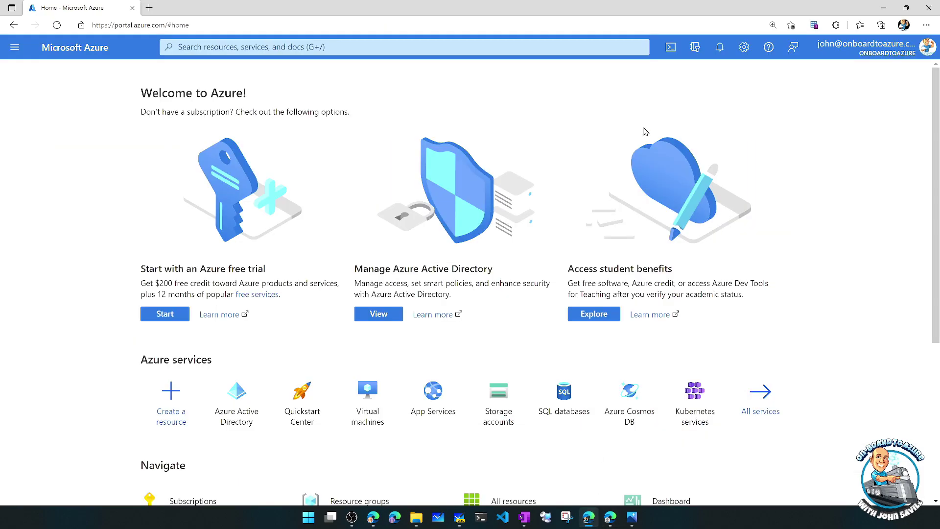
mouse_move(889, 46)
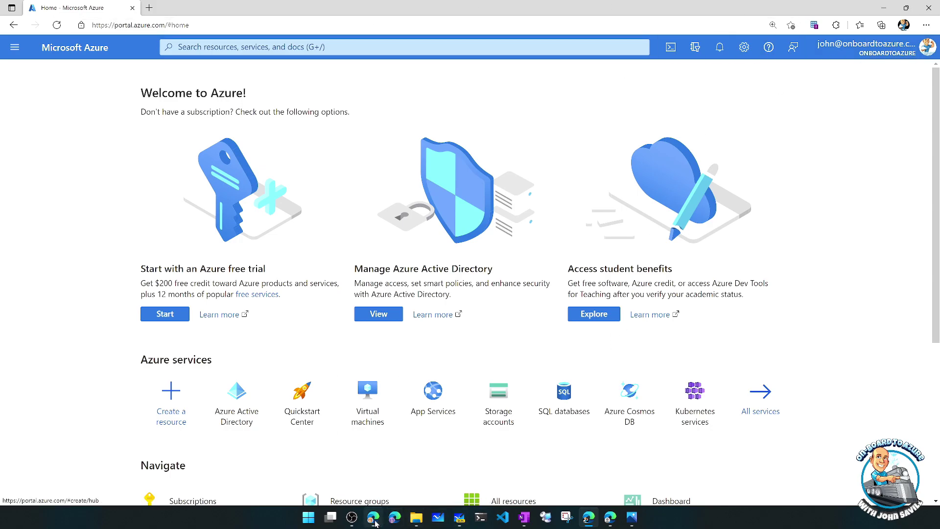
left_click(375, 521)
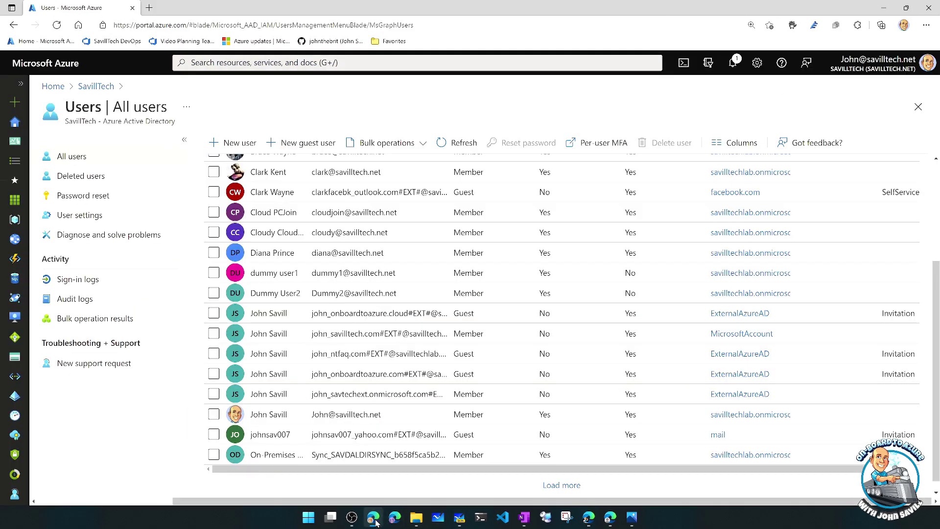
- Open an Edge guest window and go to portal.azure.com/savilltech.net
left_click(903, 29)
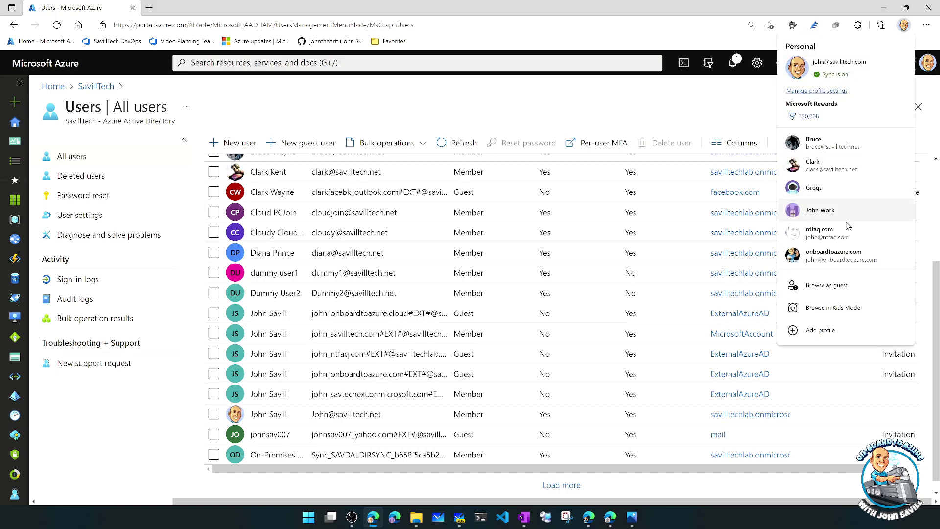
left_click(826, 289)
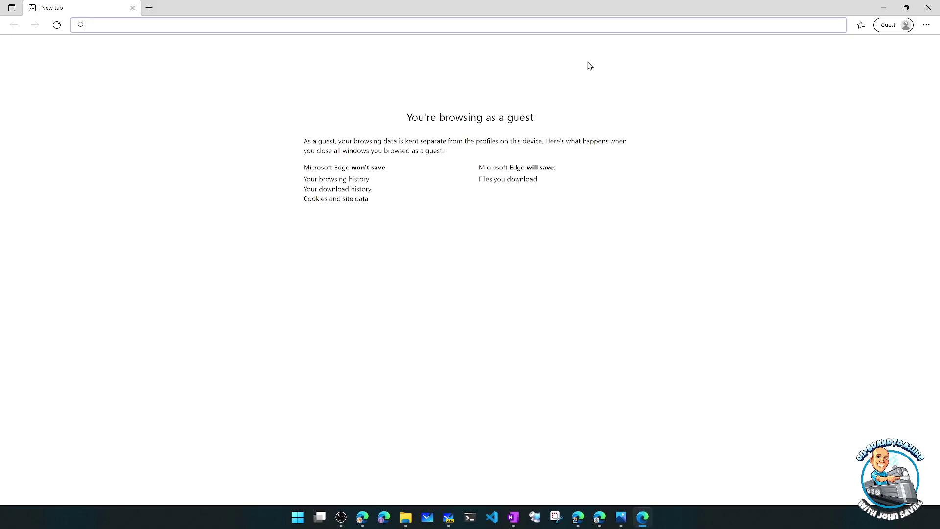
type("portal")
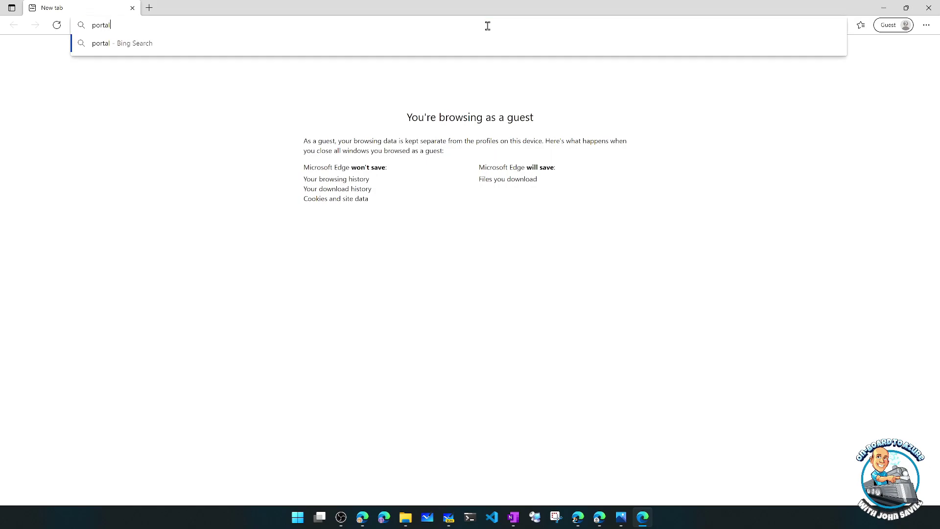
type(".azure.com/")
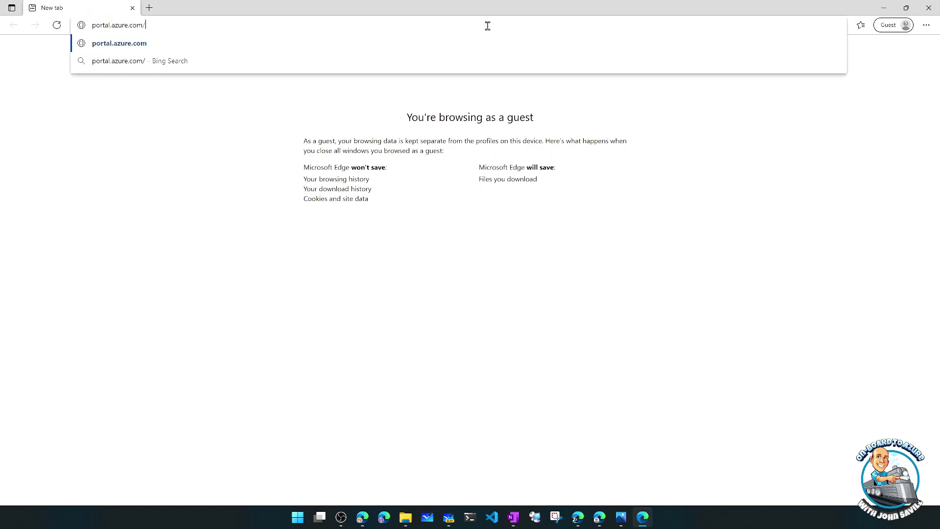
type("savilltech.net")
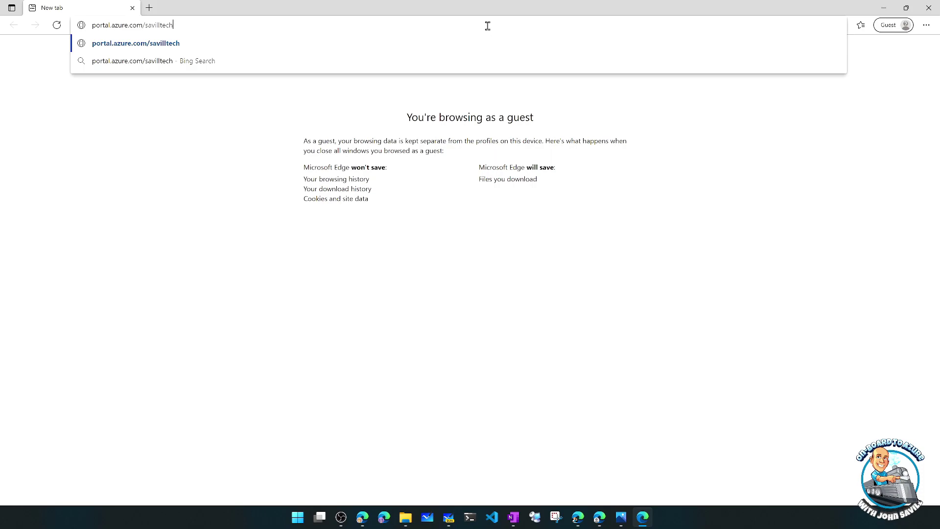
key("Return")
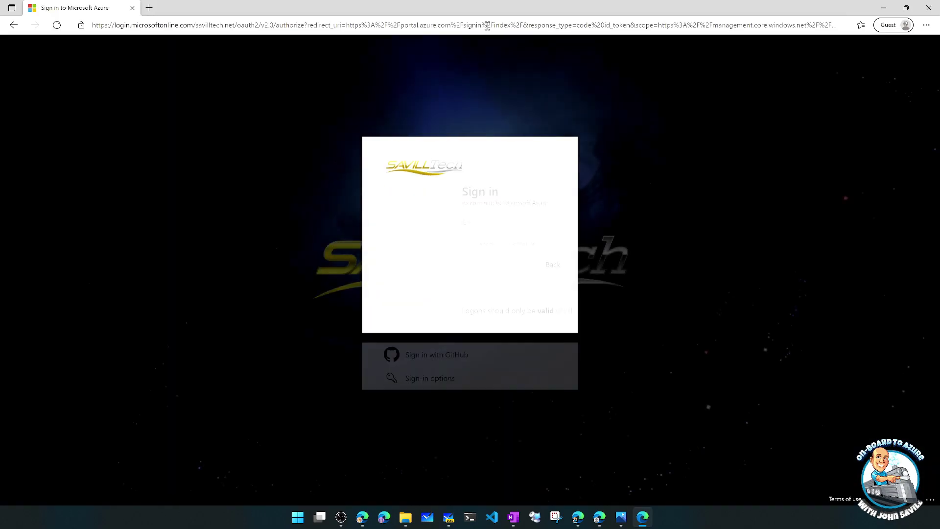
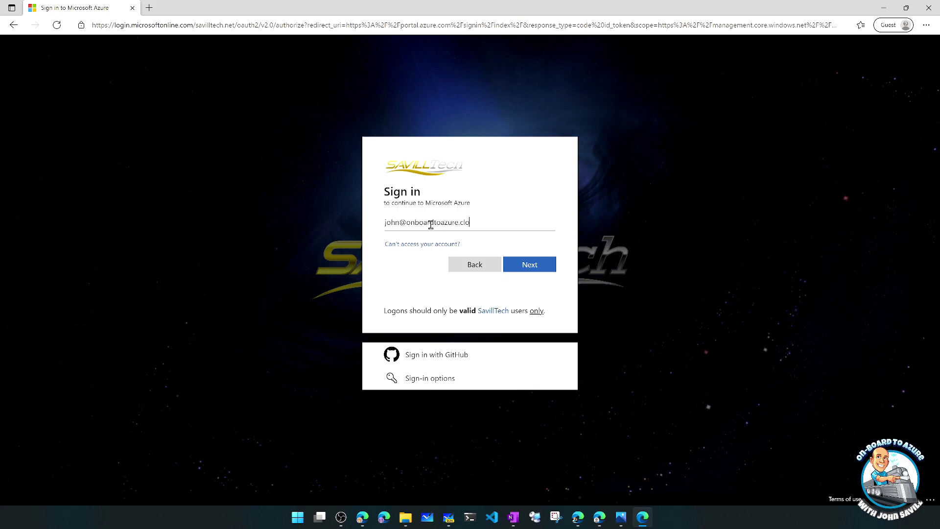
- Sign in with the partner user's e-mail address and password
key("Return")
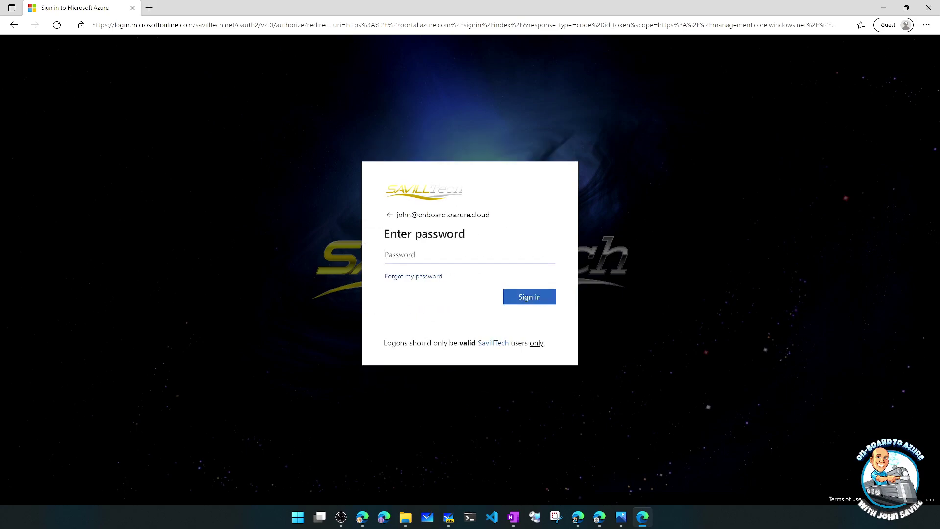
key("alt+Tab")
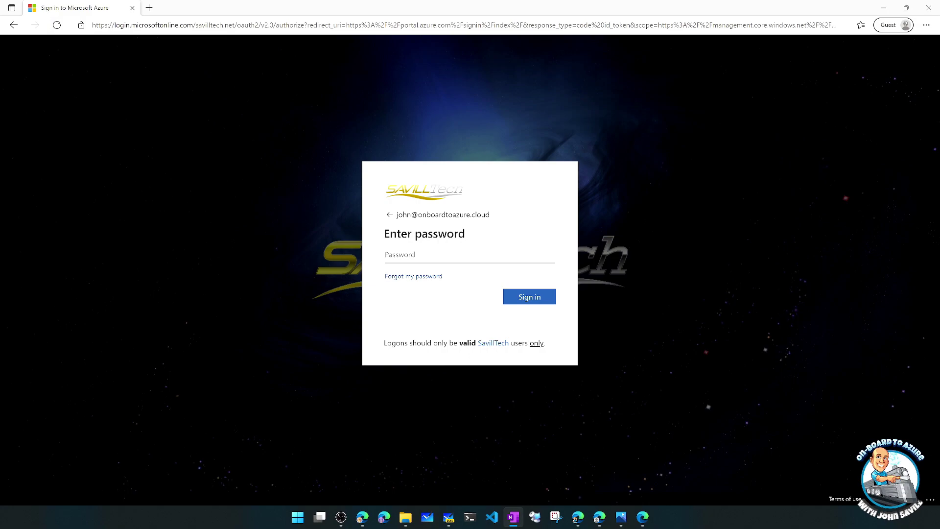
left_click(438, 255)
type("p")
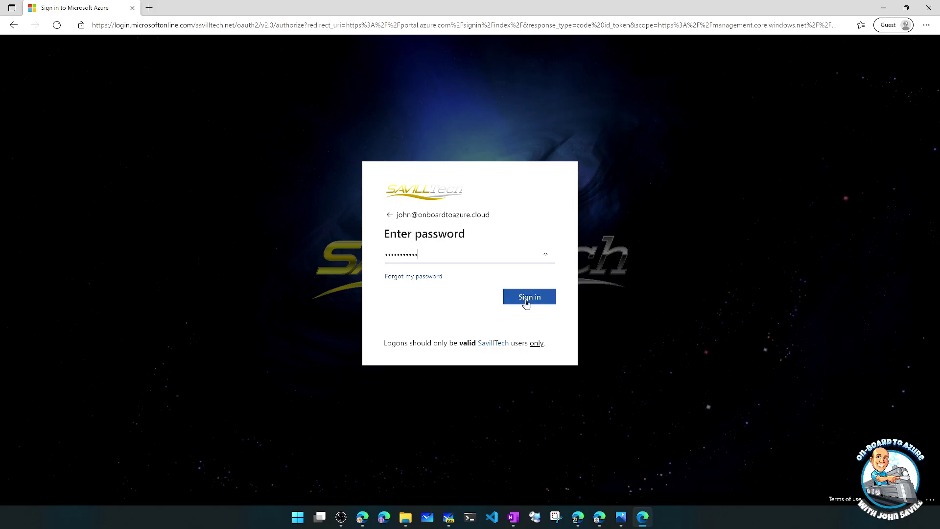
left_click(526, 299)
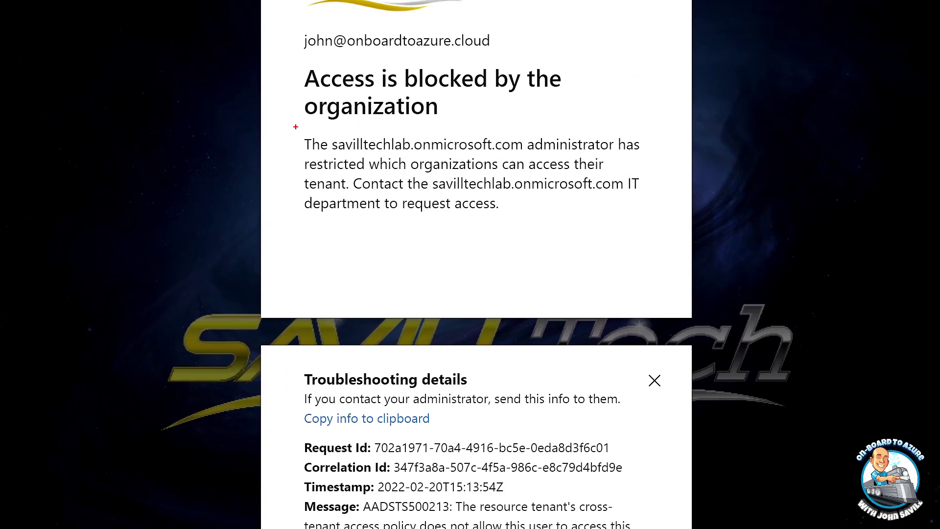
- Highlight the AADSTS500213 access-blocked error, then close the guest window
mouse_move(291, 127)
left_mouse_down()
mouse_move(402, 204)
mouse_move(523, 222)
mouse_move(658, 222)
left_mouse_up()
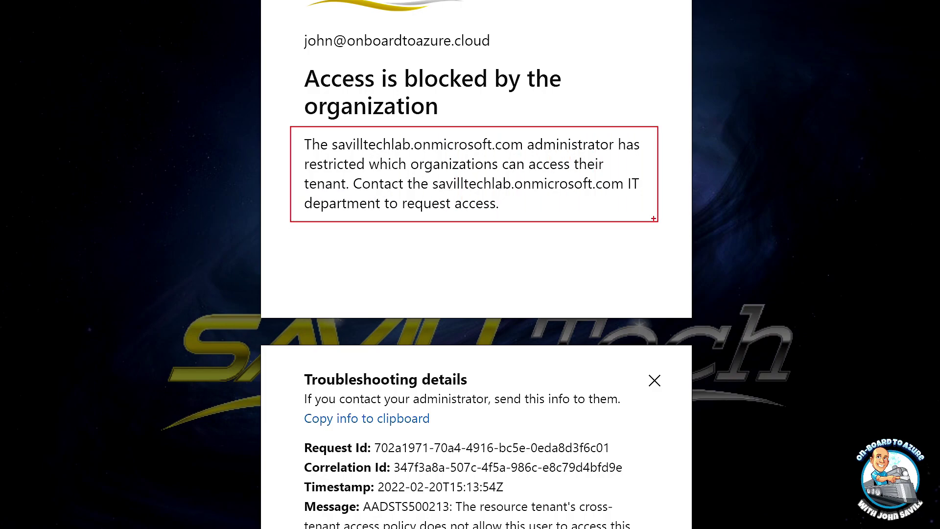
key("Escape")
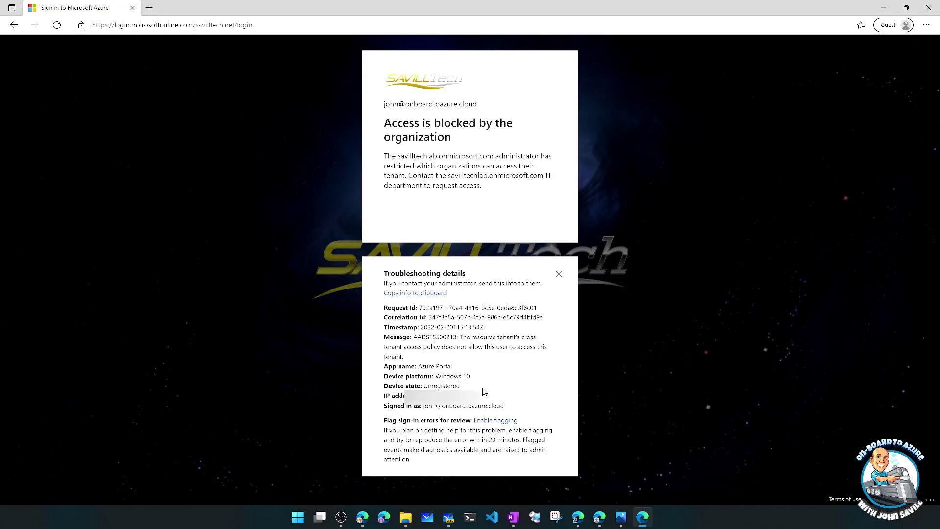
mouse_move(376, 333)
left_mouse_down()
mouse_move(406, 348)
mouse_move(556, 360)
left_mouse_up()
key("alt+Tab")
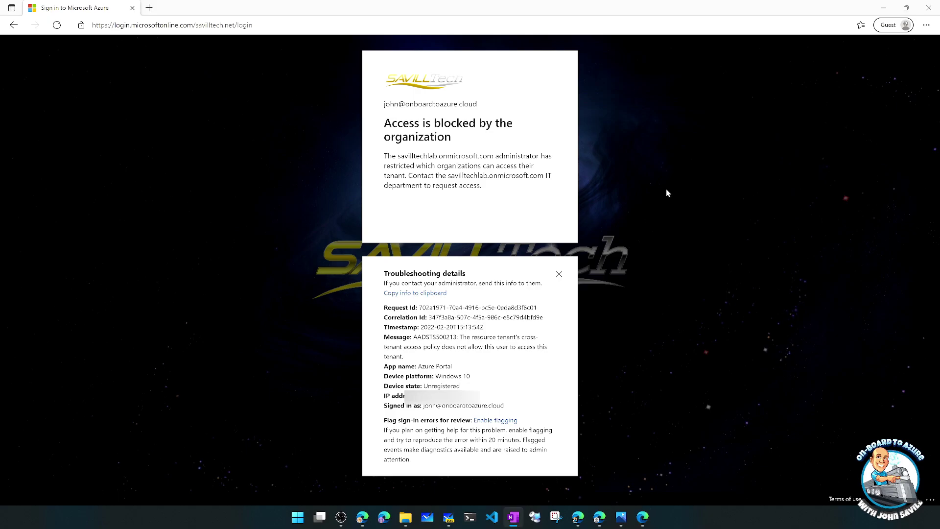
left_click(929, 8)
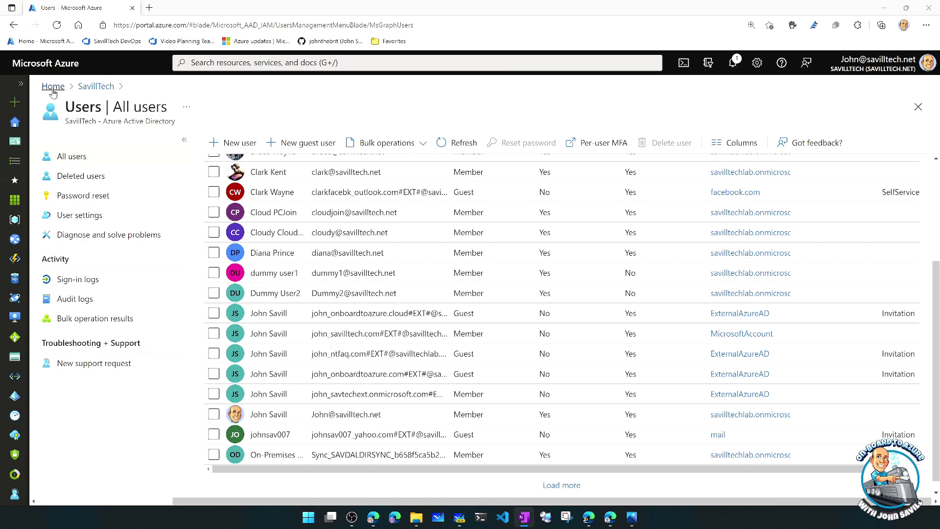
- Review SavillTech's outbound settings for NTFAQ blocking all users, then switch to the NTFAQ portal window
left_click(96, 86)
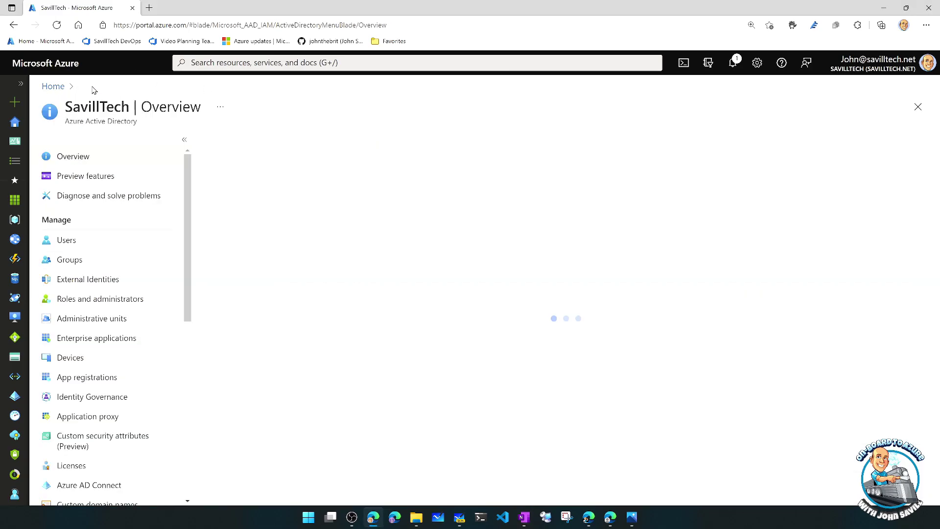
left_click(110, 281)
left_click(114, 197)
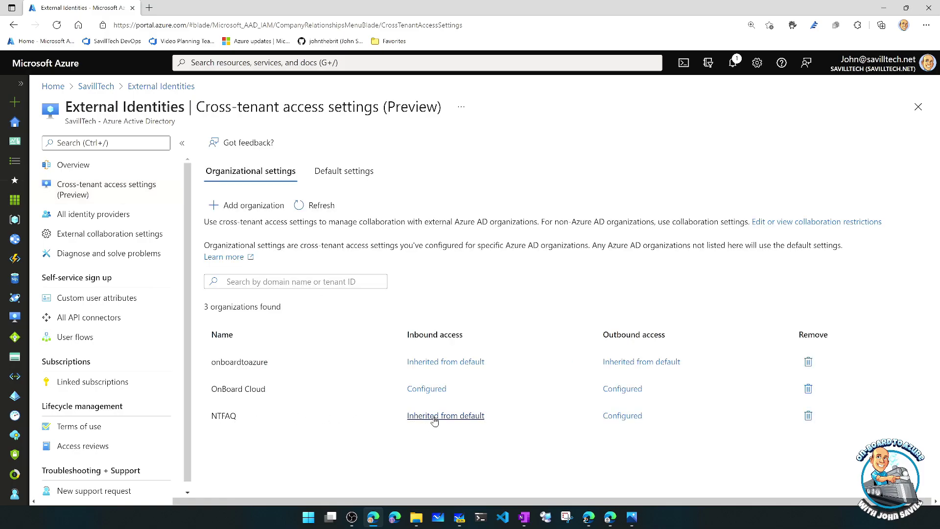
left_click(615, 417)
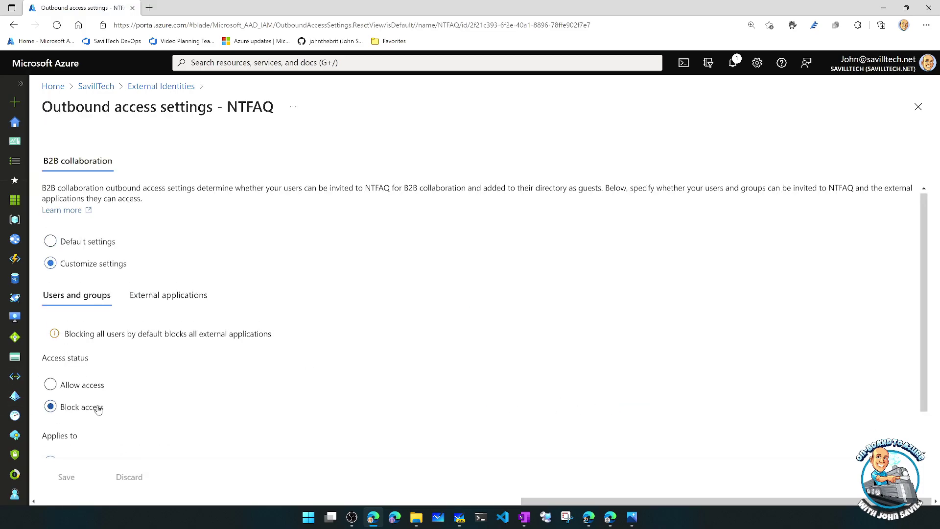
scroll(107, 404, "down", 1)
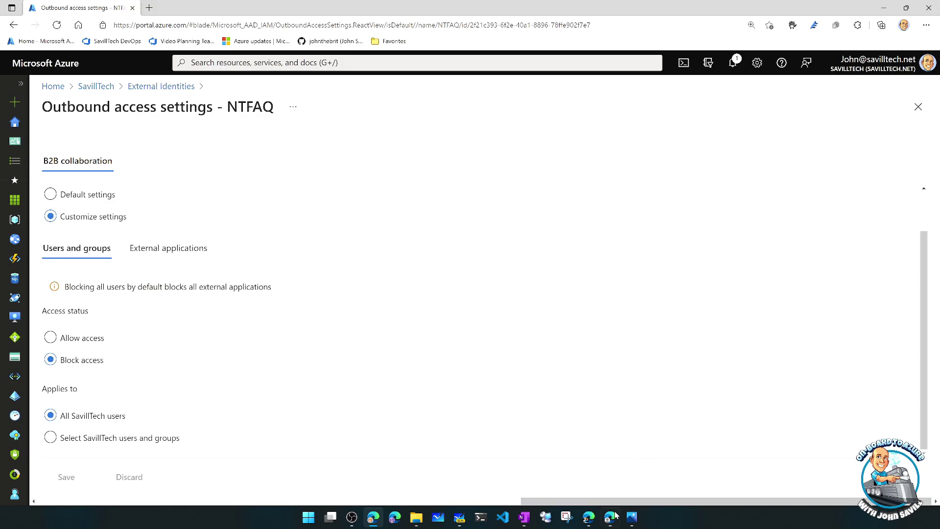
mouse_move(606, 522)
left_click(608, 465)
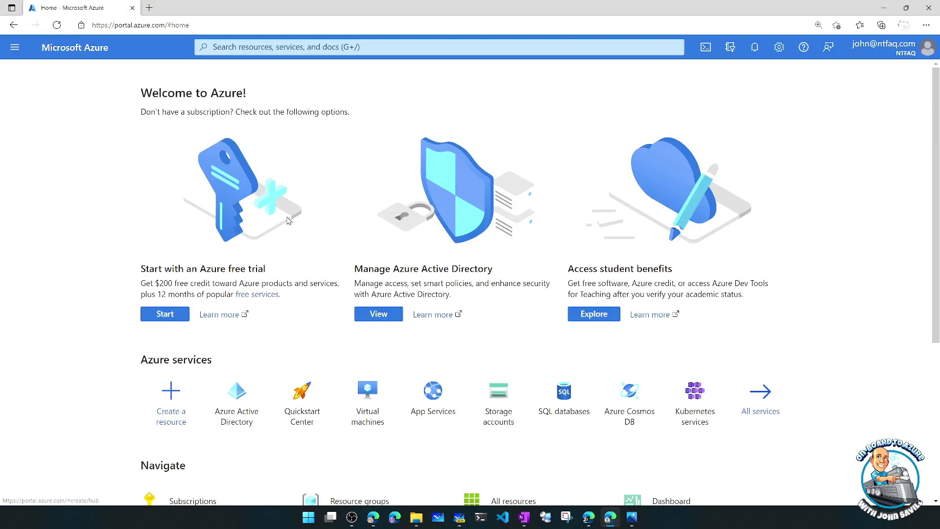
- List the NTFAQ tenant's two users, then return to the SavillTech outbound settings window
left_click(237, 392)
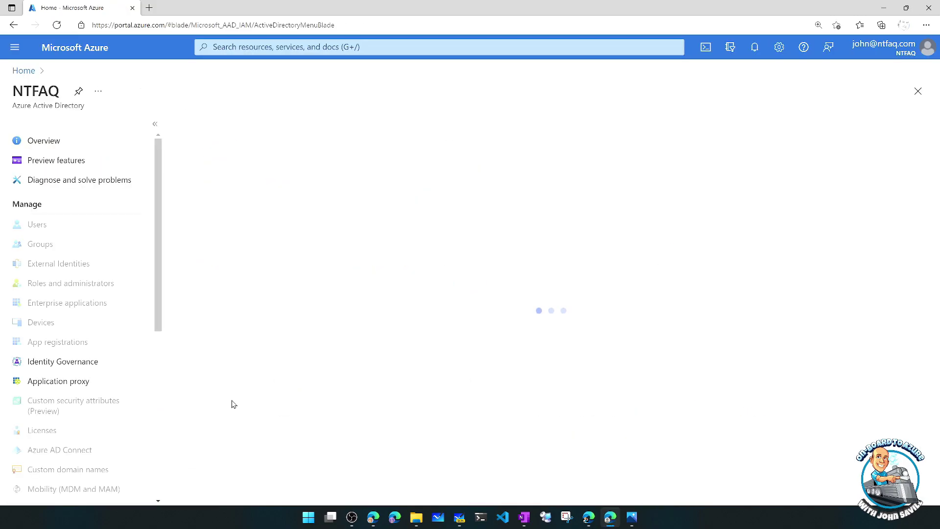
left_click(47, 225)
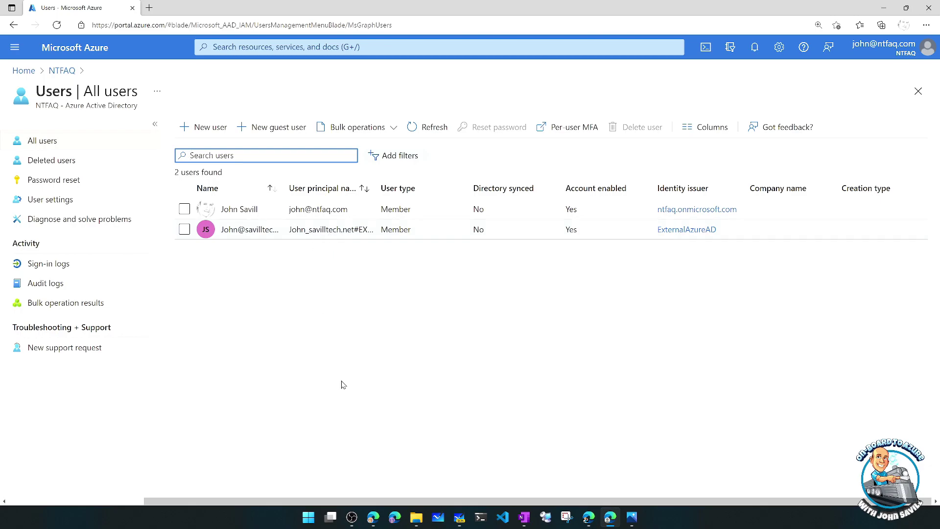
left_click(374, 517)
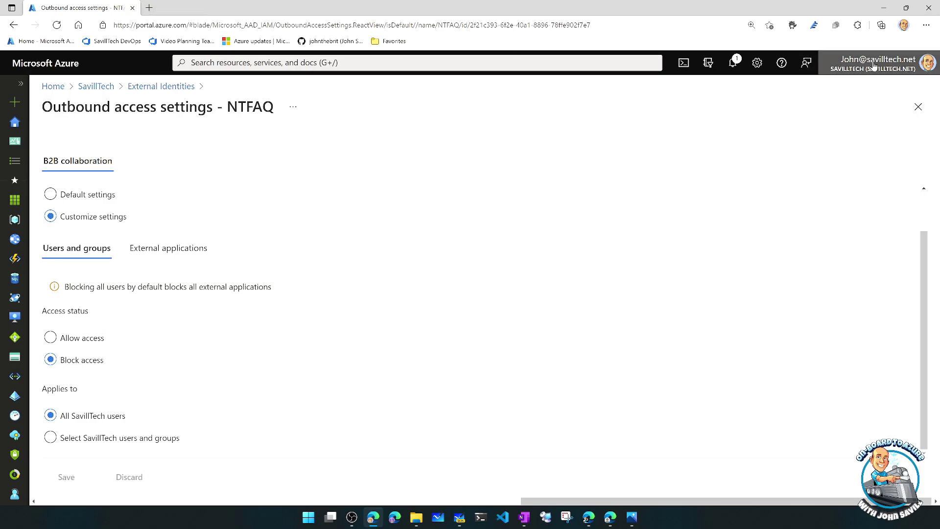
- Browse to portal.azure.com/ntfaq.com in a new tab and dismiss the Switch profiles prompt
left_click(149, 8)
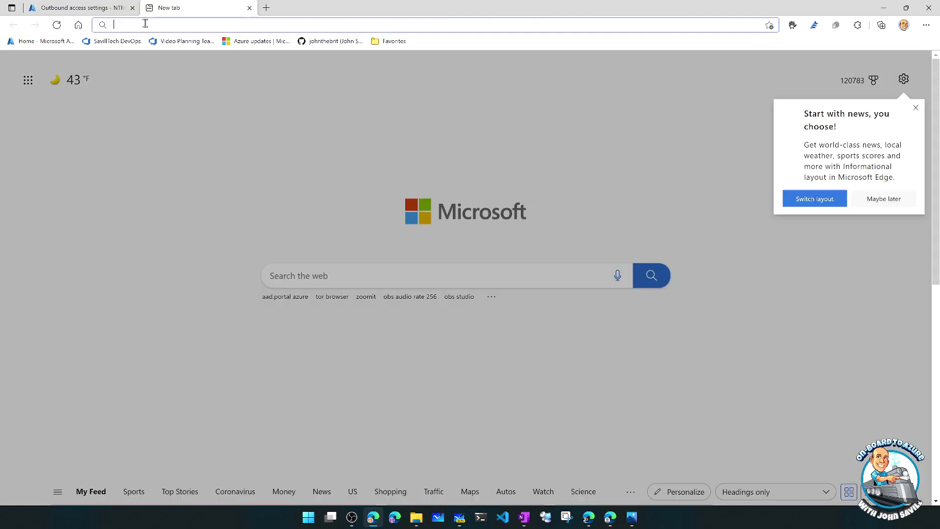
type("portal/a")
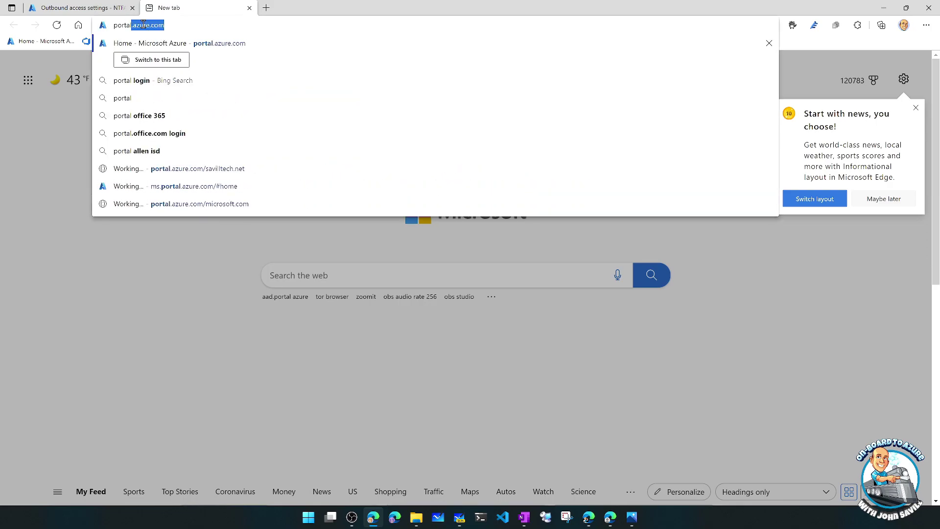
key("BackSpace")
key("BackSpace")
type(".azu")
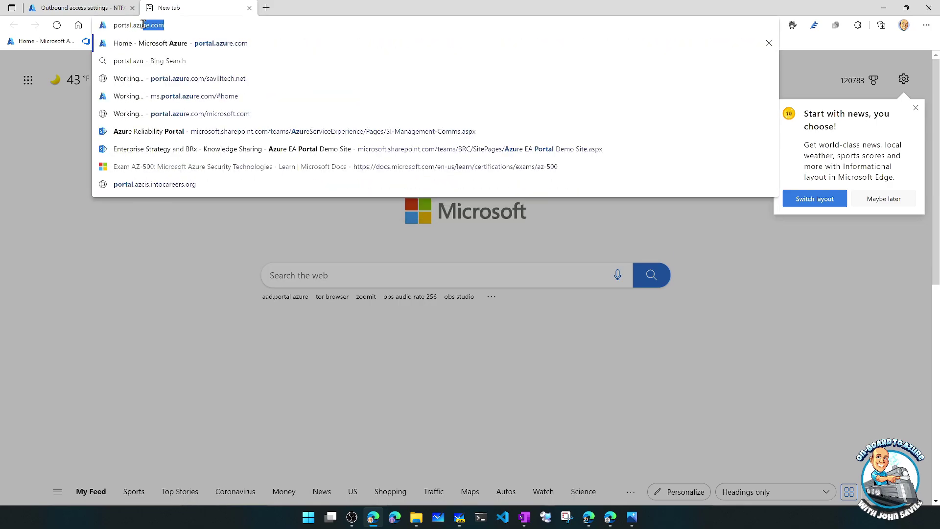
type("re.com/ntfaq.com/ntfaq.c")
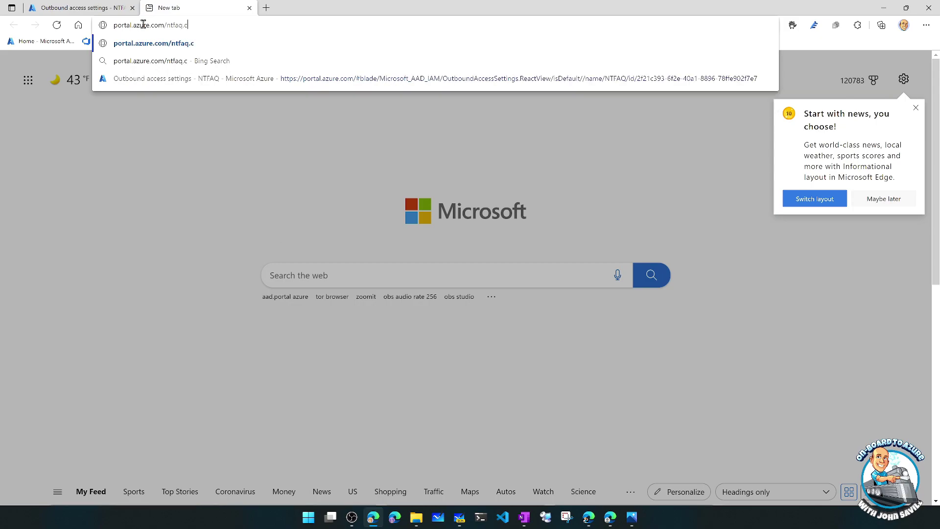
key("Return")
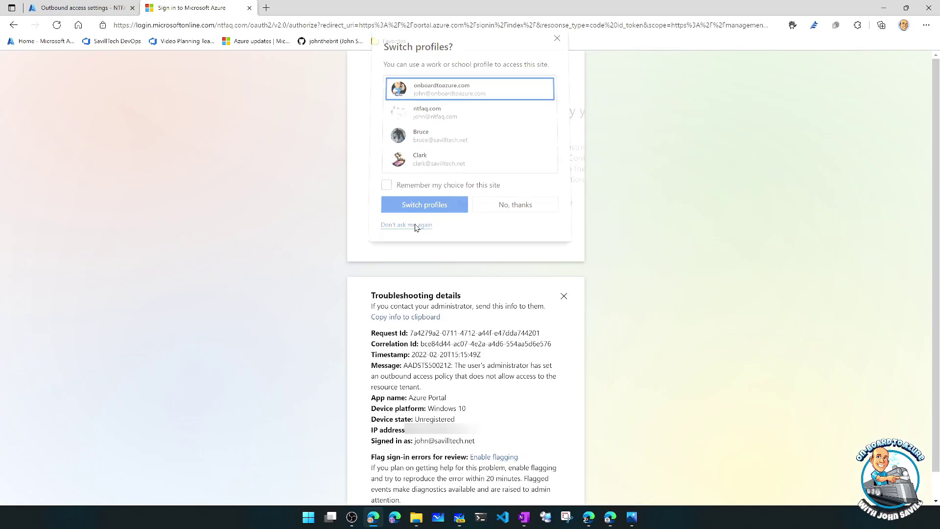
left_click(415, 224)
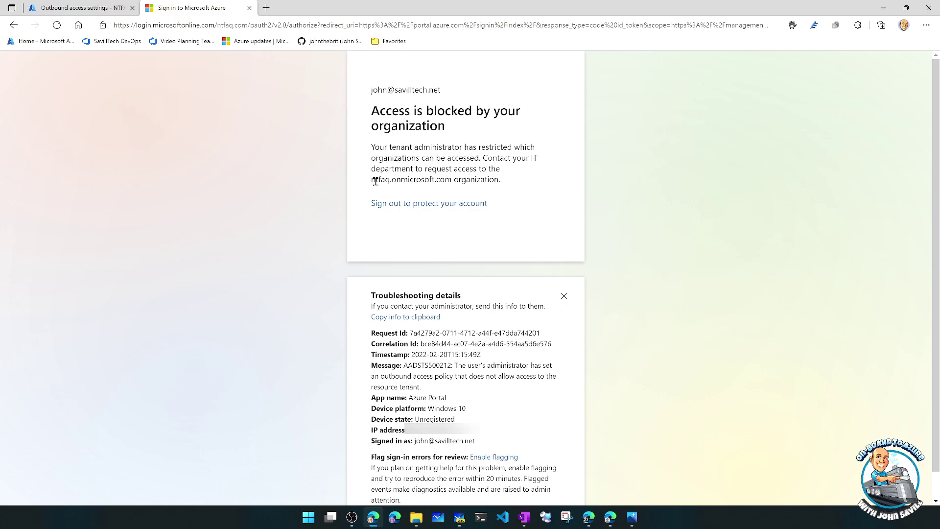
- Highlight ntfaq.onmicrosoft.com and the AADSTS500212 outbound-policy error, then close the tab
left_click_drag(362, 173, 454, 187)
key("ctrl+1")
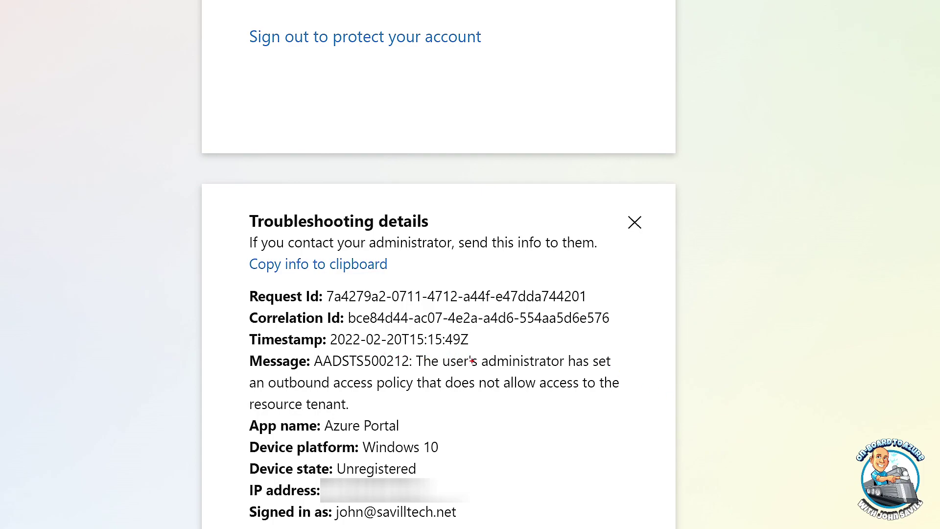
mouse_move(646, 404)
left_mouse_down()
mouse_move(451, 353)
mouse_move(240, 341)
mouse_move(431, 396)
mouse_move(417, 394)
left_mouse_up()
key("Escape")
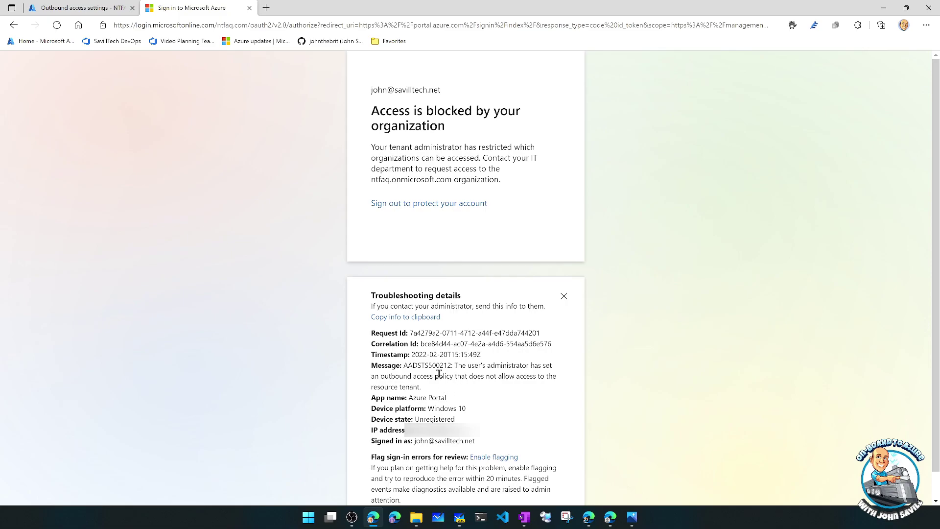
left_click(250, 9)
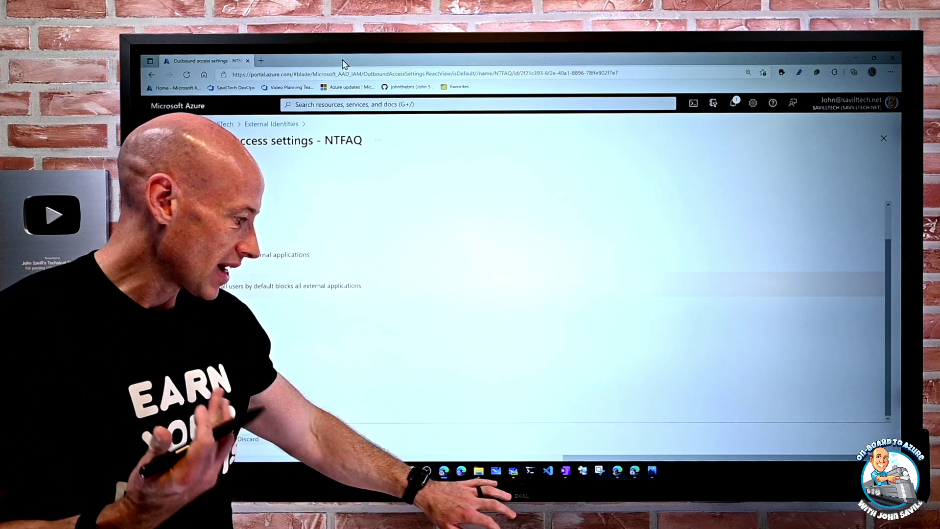
left_click(513, 471)
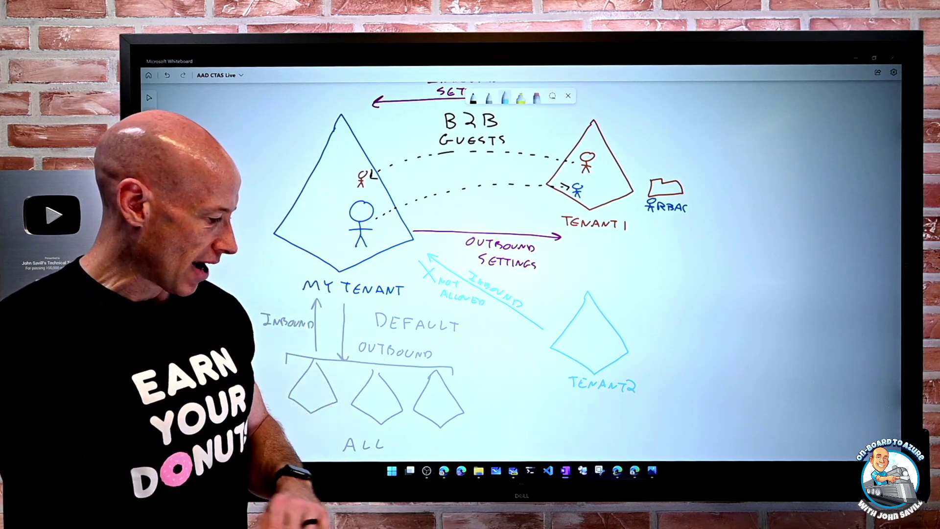
left_click(443, 471)
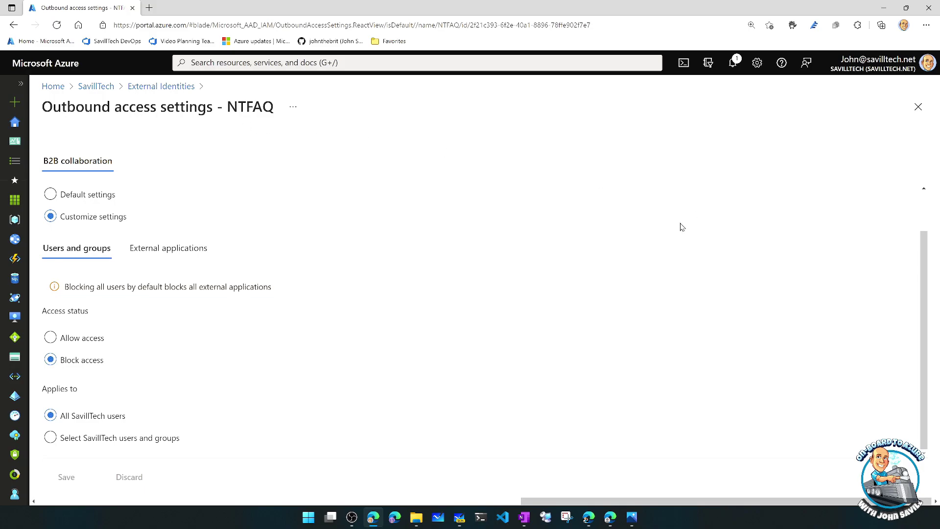
- Close the NTFAQ outbound blade and open the default inbound trust settings
left_click(918, 110)
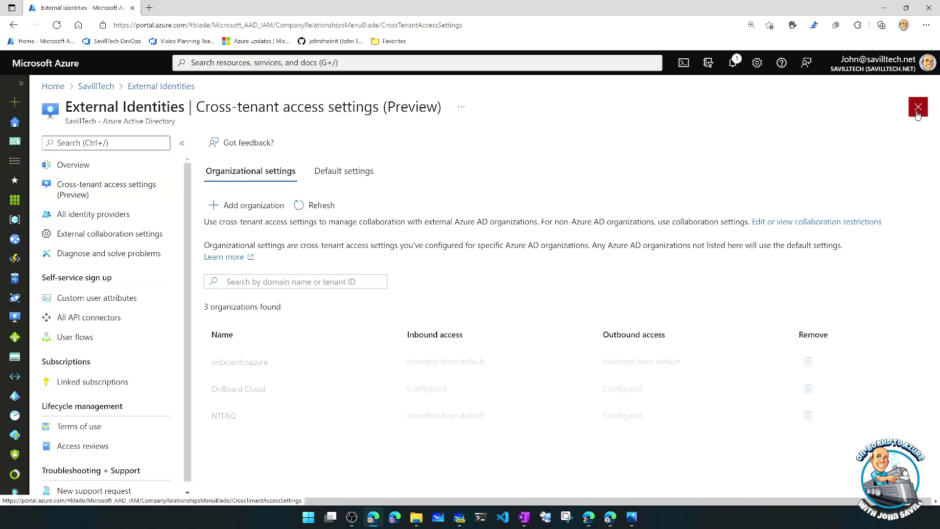
left_click(342, 169)
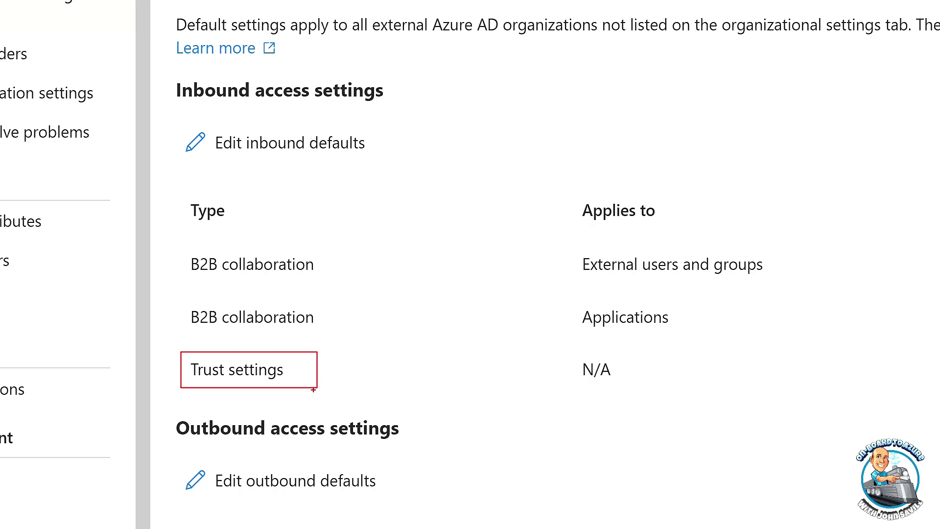
left_click(260, 143)
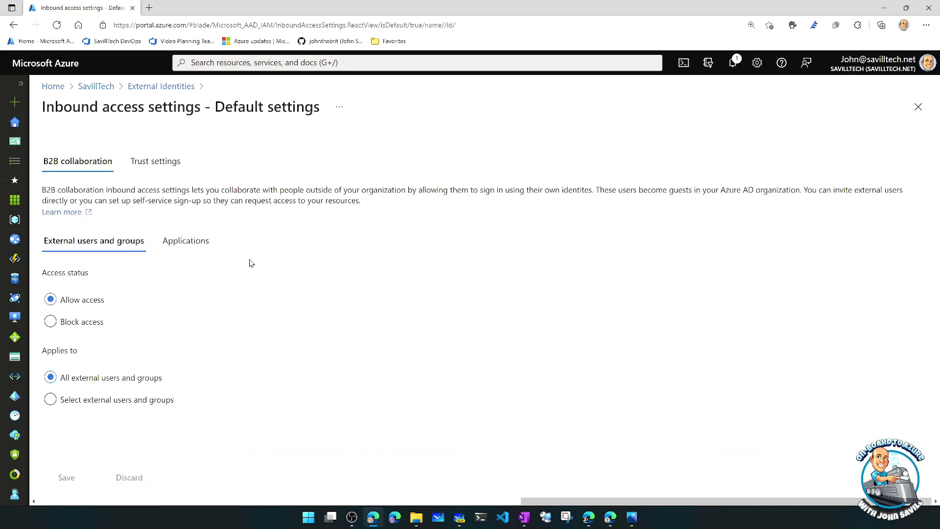
left_click(164, 162)
left_click(71, 282)
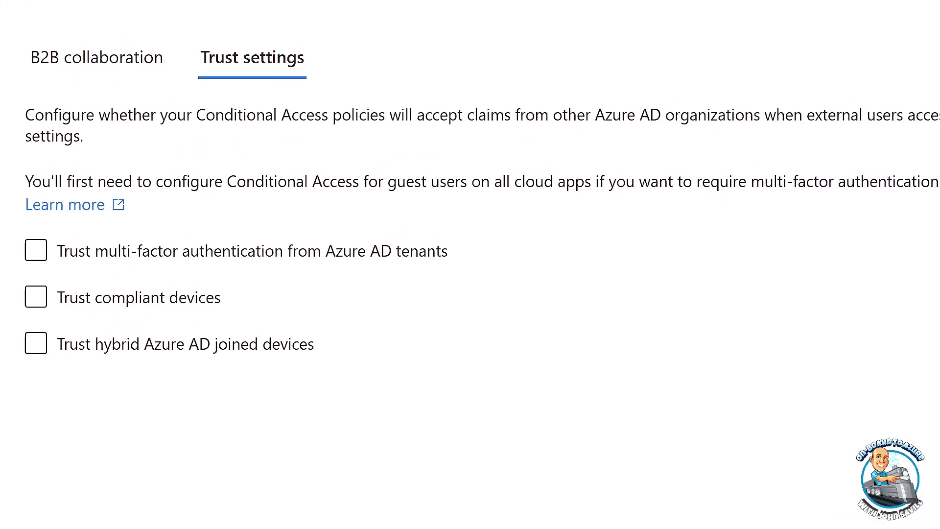
- Review the unchecked MFA, compliant-device and hybrid-joined trust options, then return to Organizational settings
mouse_move(49, 234)
left_mouse_down()
mouse_move(248, 273)
mouse_move(459, 269)
left_mouse_up()
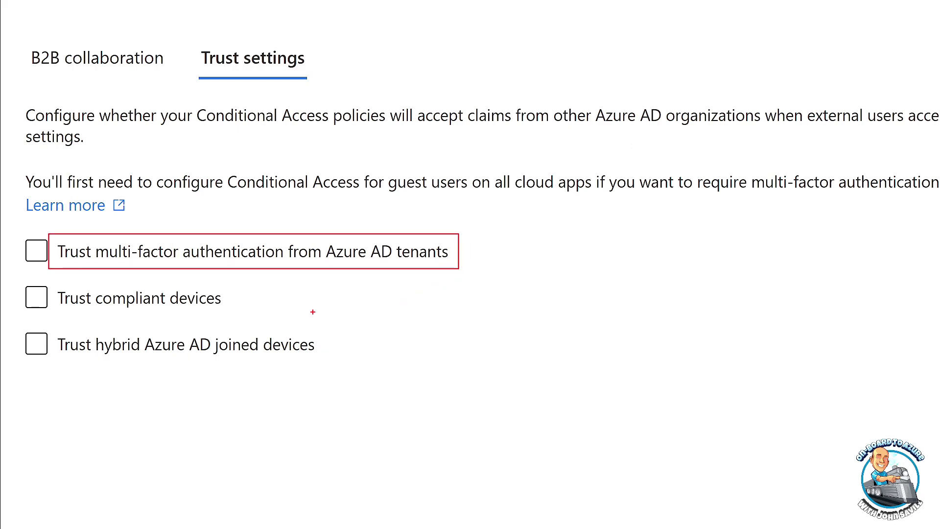
left_click_drag(59, 289, 237, 318)
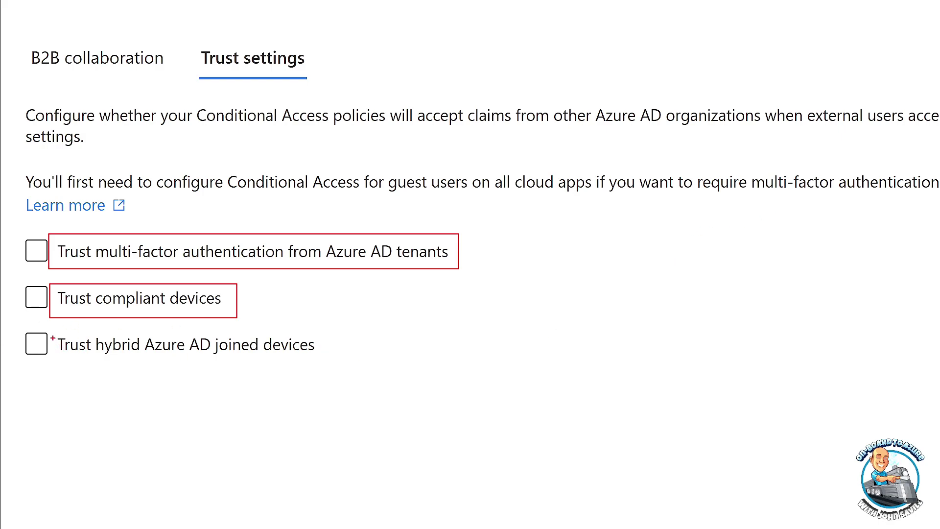
mouse_move(52, 332)
left_mouse_down()
mouse_move(204, 359)
mouse_move(321, 360)
left_mouse_up()
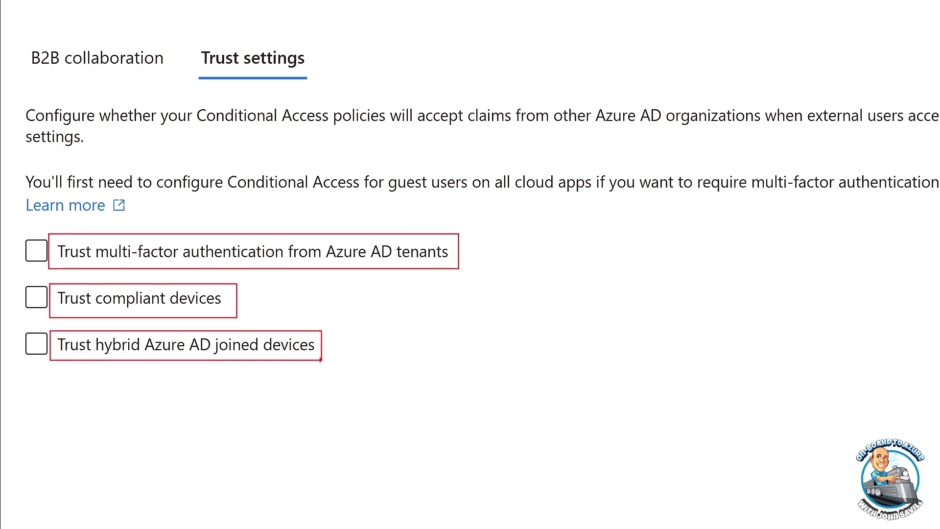
key("Escape")
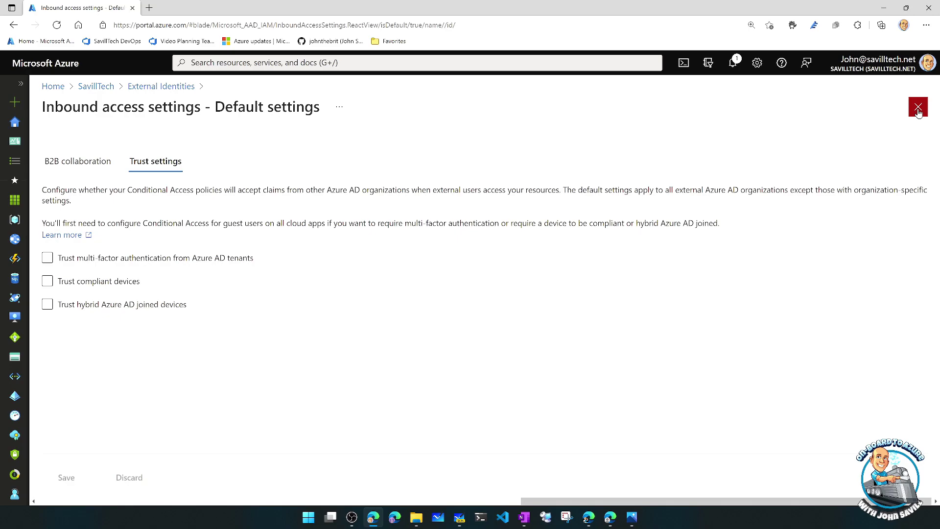
left_click(918, 107)
left_click(255, 174)
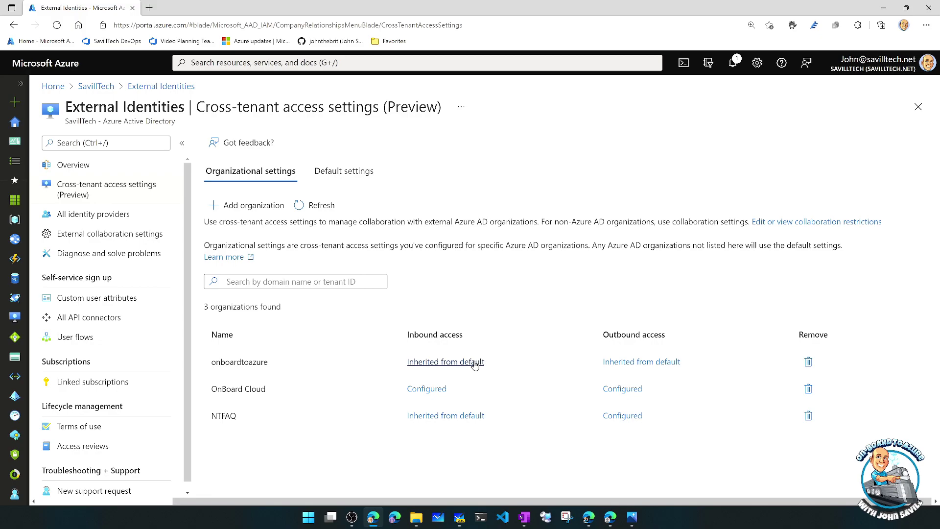
left_click(473, 362)
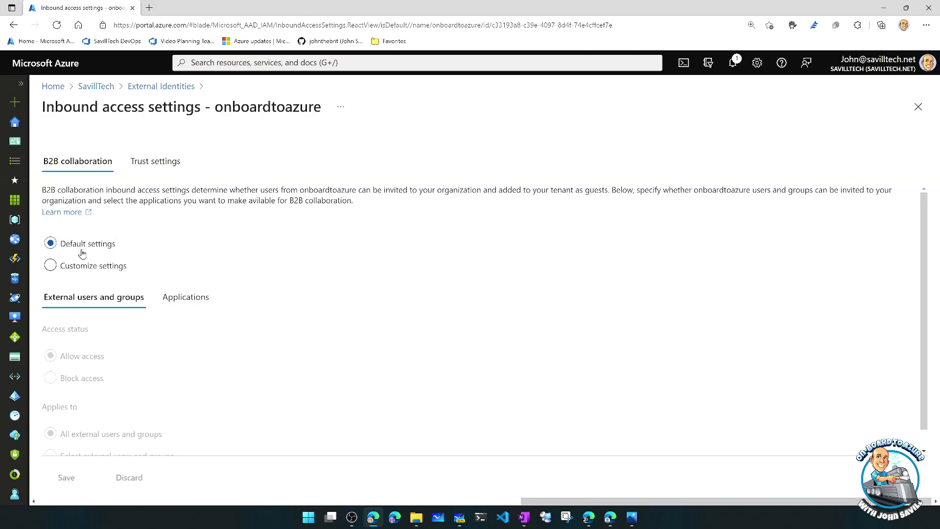
left_click(163, 163)
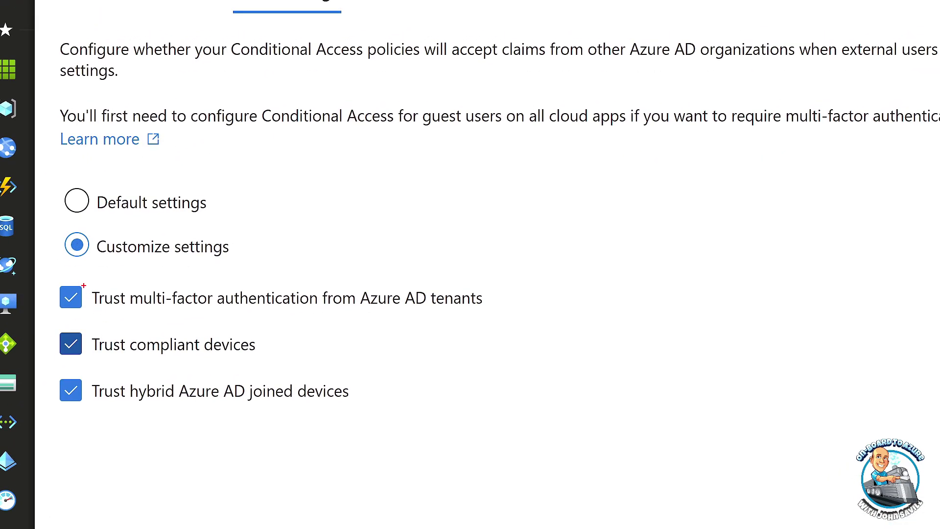
mouse_move(49, 278)
left_mouse_down()
mouse_move(195, 435)
mouse_move(508, 432)
mouse_move(502, 425)
left_mouse_up()
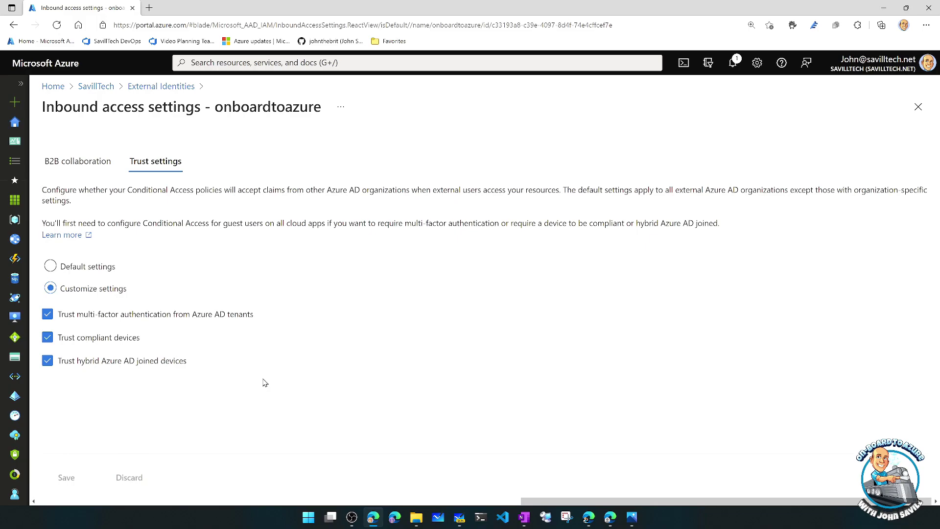
left_click(918, 106)
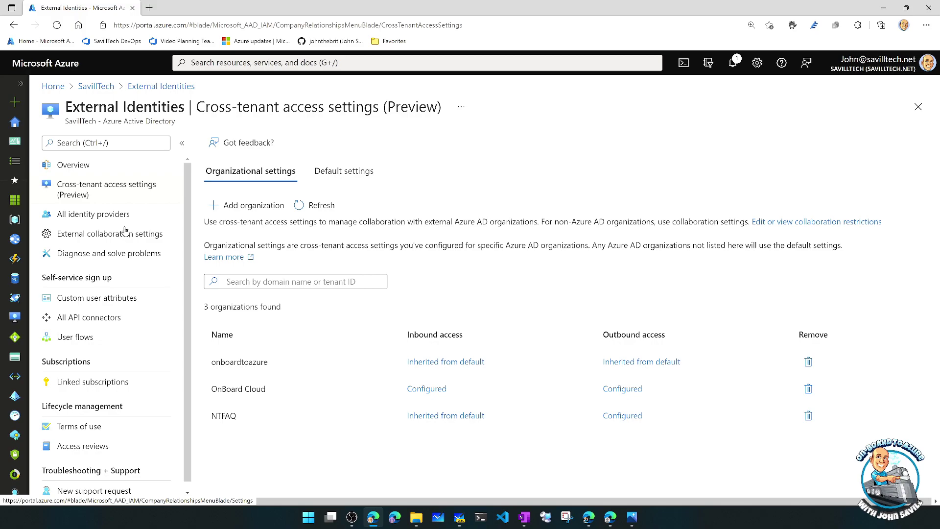
- Open GuestAppAccess members, highlight its two partner guests' addresses, then go back to the SavillTech overview
left_click(102, 86)
left_click(71, 260)
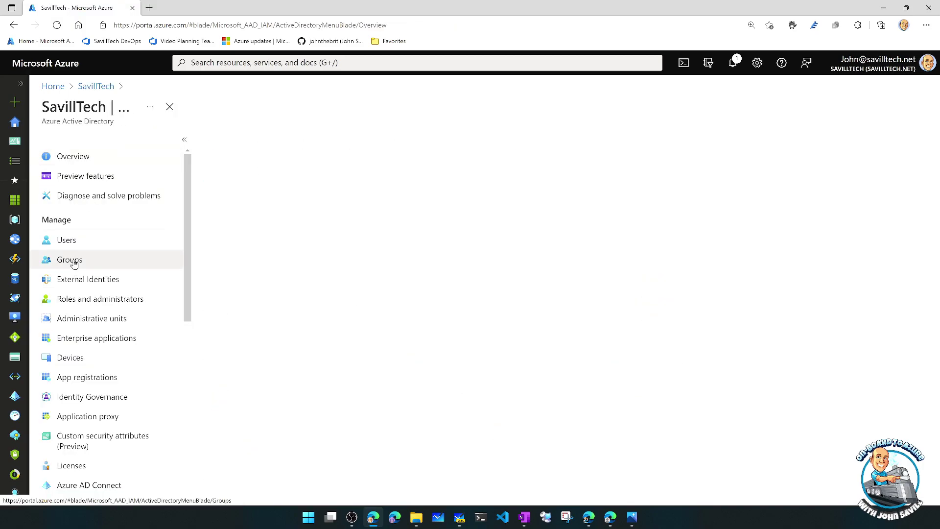
scroll(345, 280, "down", 4)
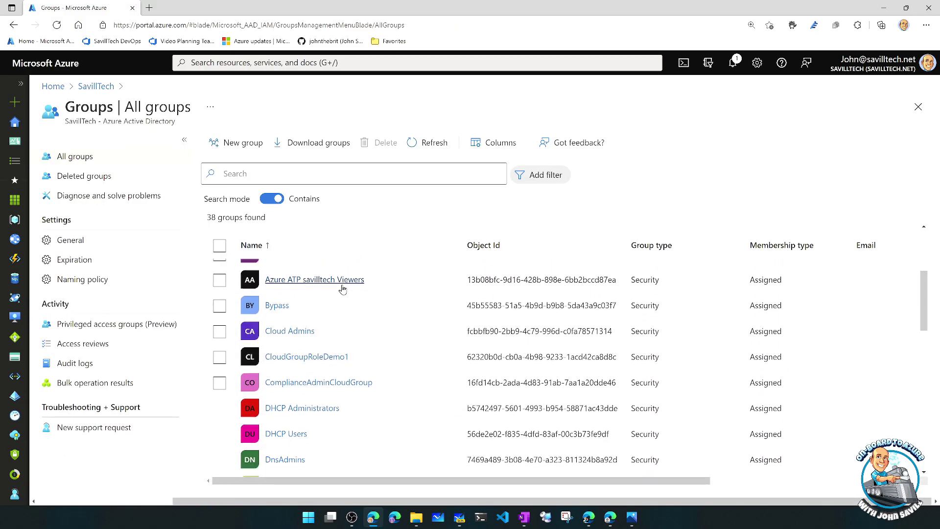
scroll(341, 291, "down", 4)
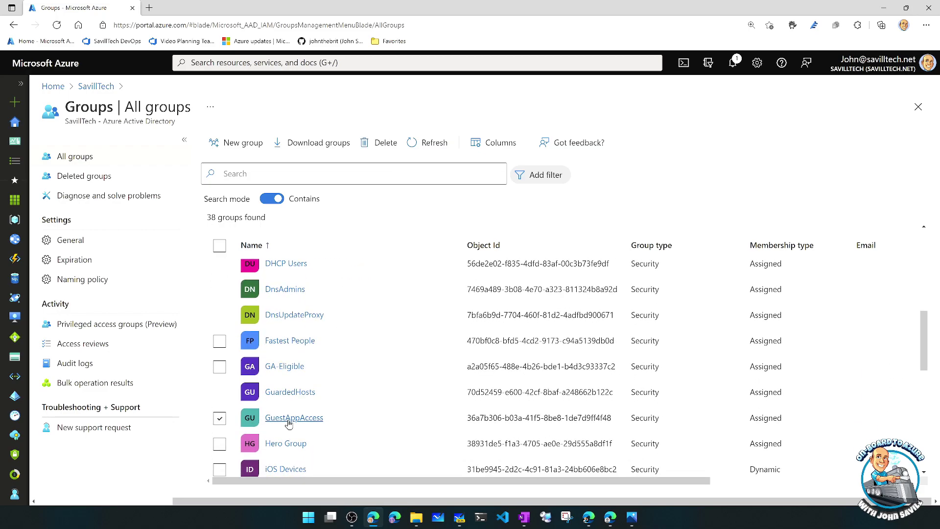
left_click(289, 421)
left_click(82, 243)
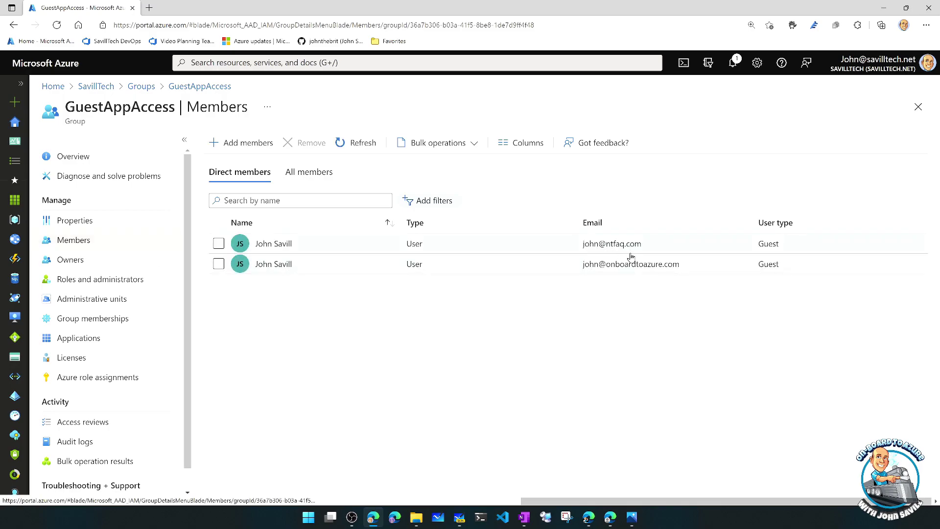
mouse_move(499, 213)
left_mouse_down()
mouse_move(678, 287)
mouse_move(727, 296)
left_mouse_up()
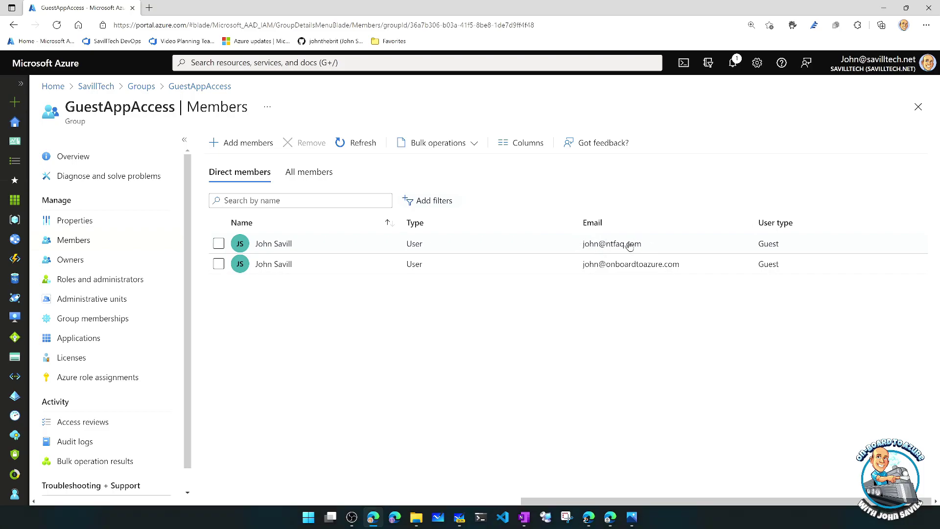
key("alt+Tab")
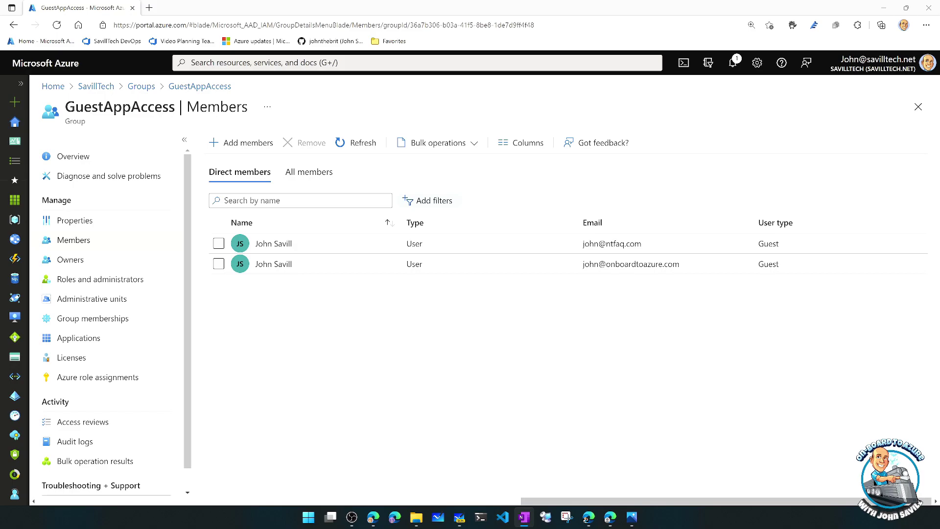
left_click(94, 86)
scroll(130, 294, "down", 8)
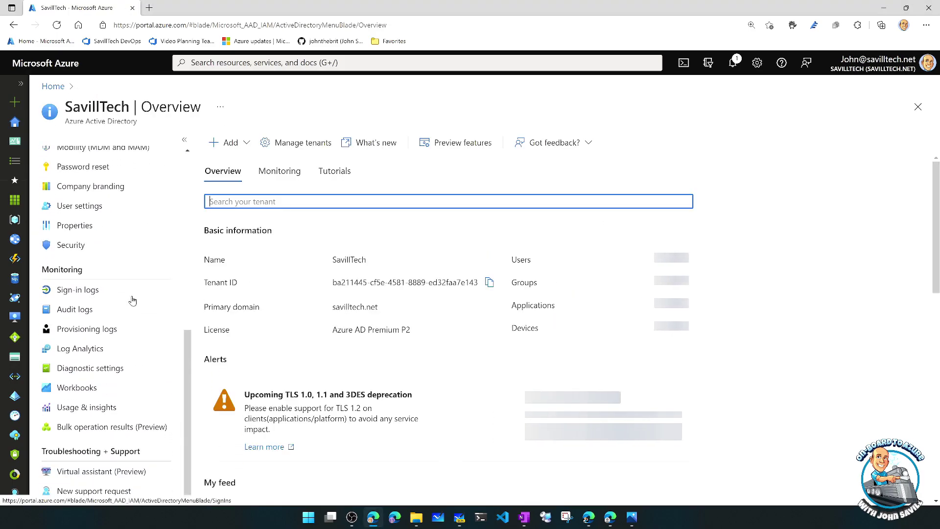
- Open the MFA-capable users report, widen the UPN column, and confirm the guest account is listed
left_click(85, 410)
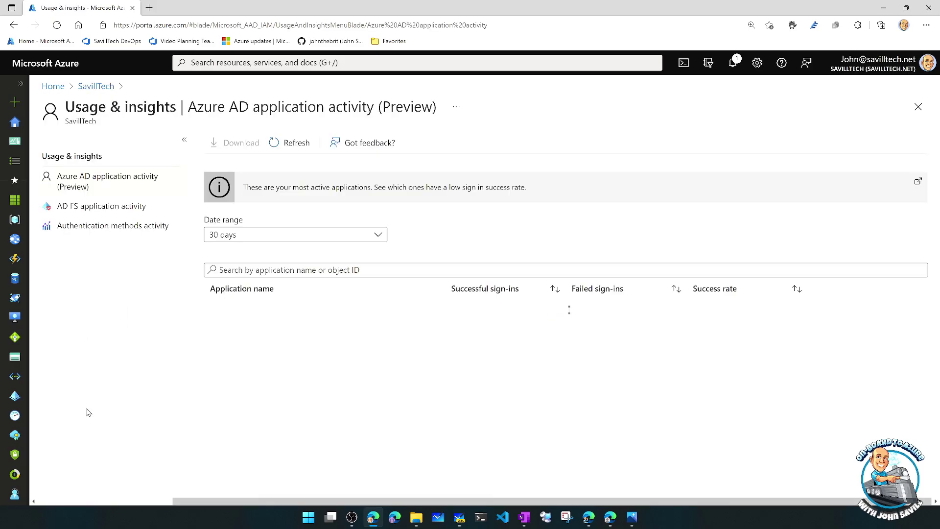
left_click(100, 231)
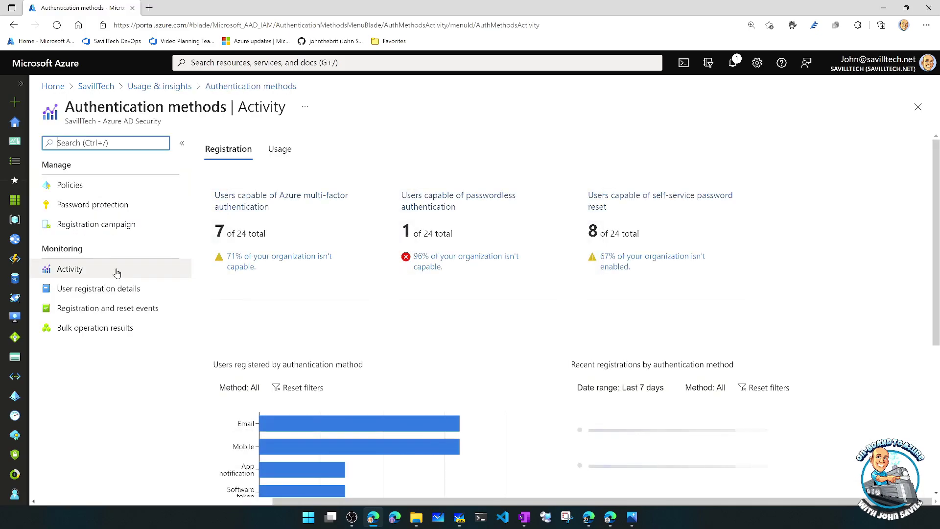
mouse_move(256, 203)
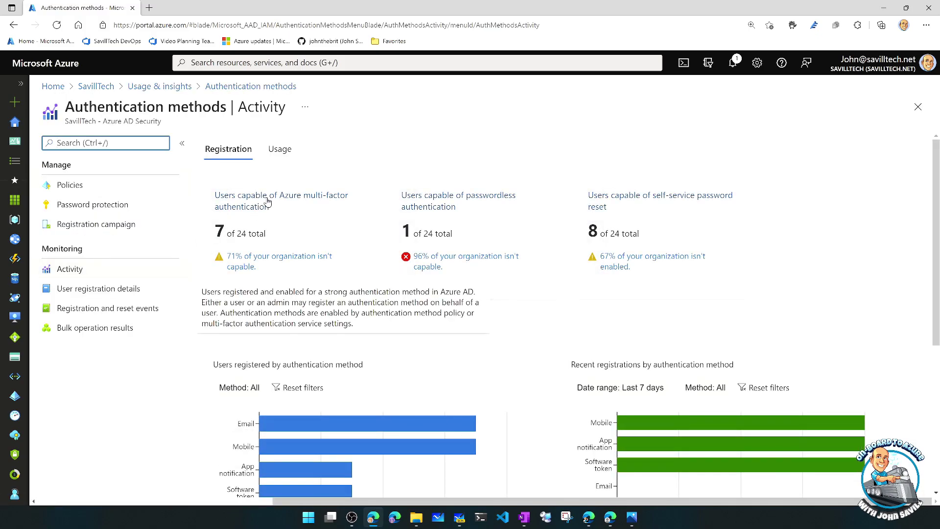
left_click(272, 201)
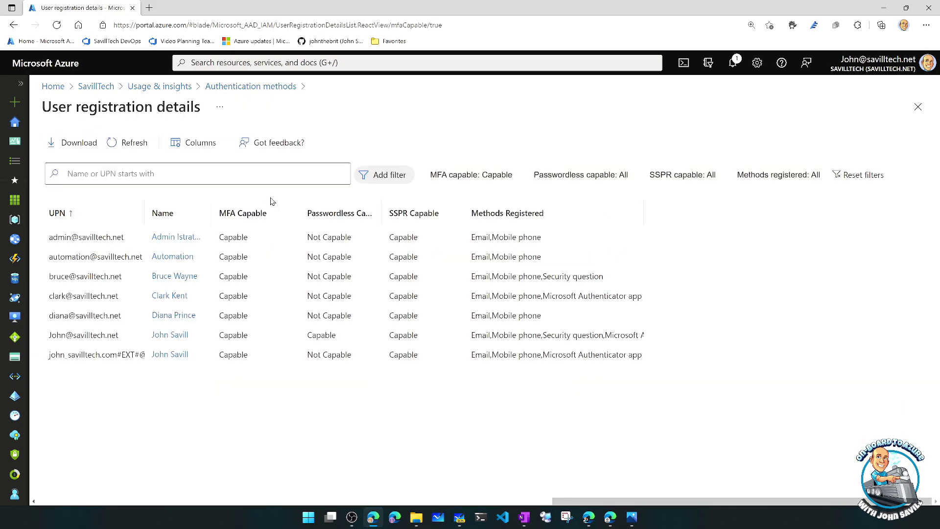
left_click_drag(144, 203, 222, 204)
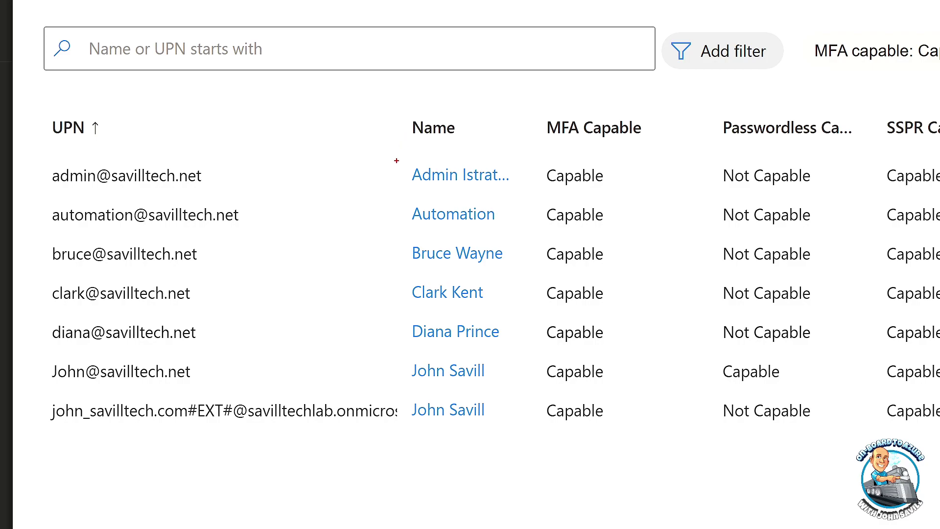
mouse_move(38, 435)
left_mouse_down()
mouse_move(77, 404)
mouse_move(195, 387)
left_mouse_up()
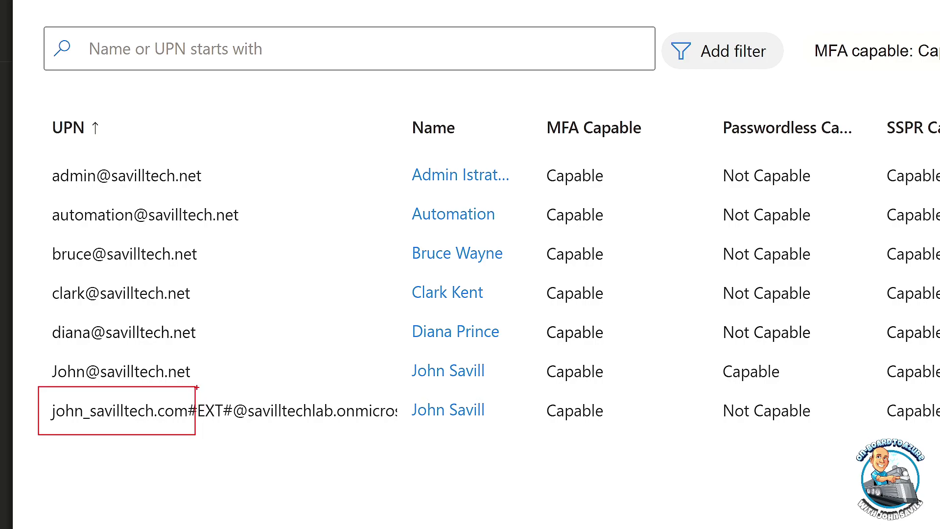
key("Escape")
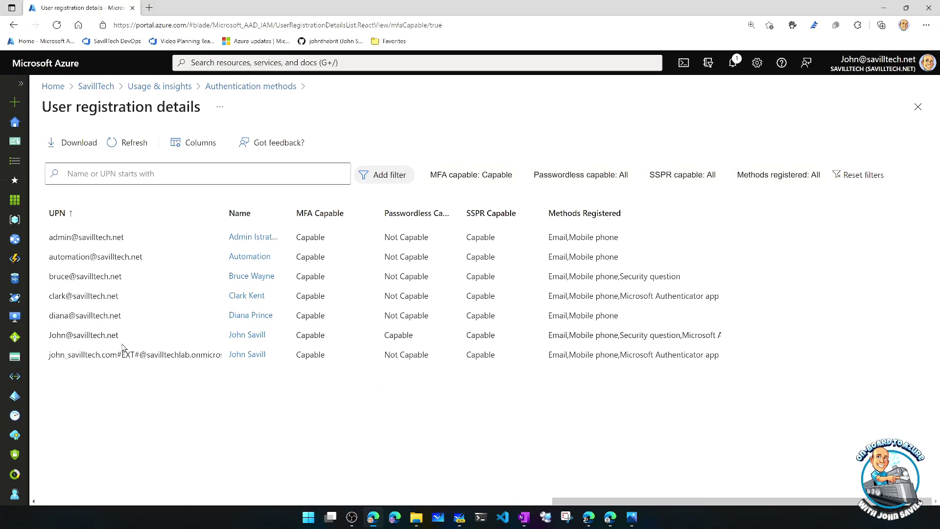
left_click(93, 87)
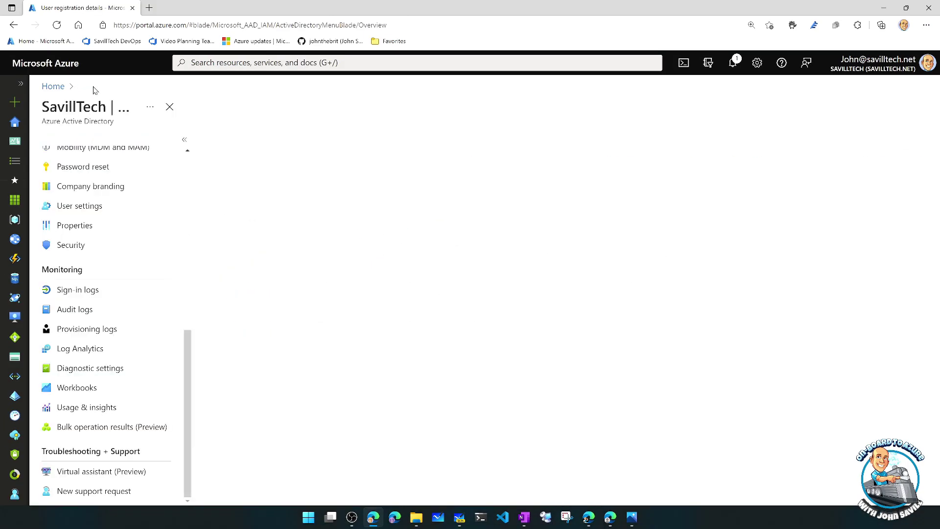
- Open MFAGuestTestPolicy from Security > Conditional Access
left_click(82, 251)
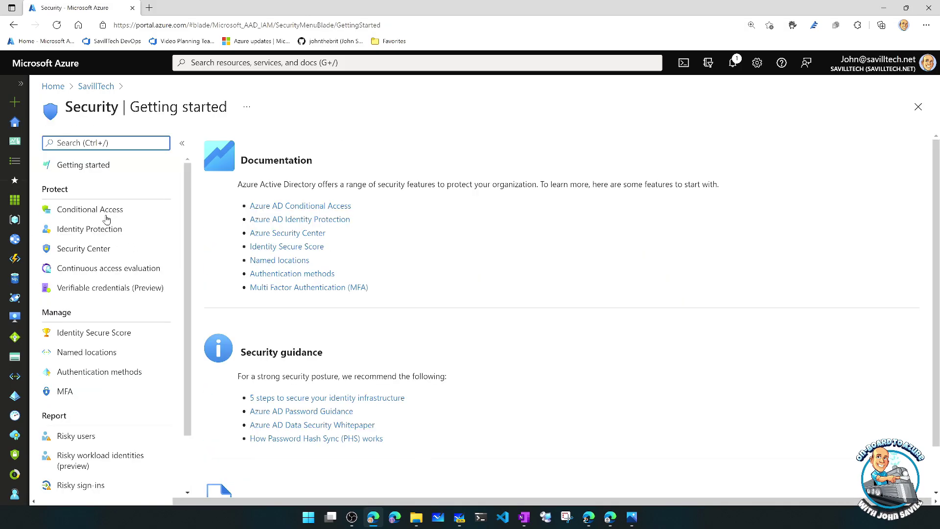
left_click(109, 210)
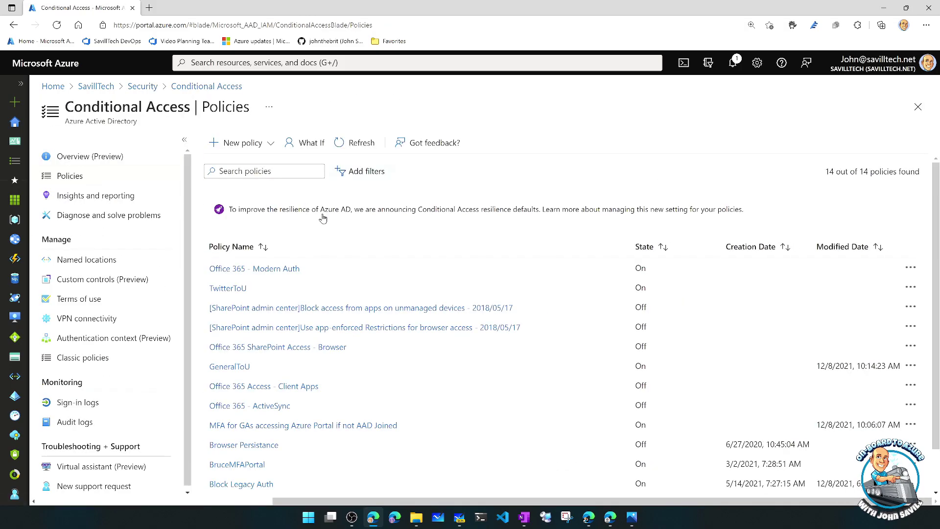
scroll(322, 224, "down", 1)
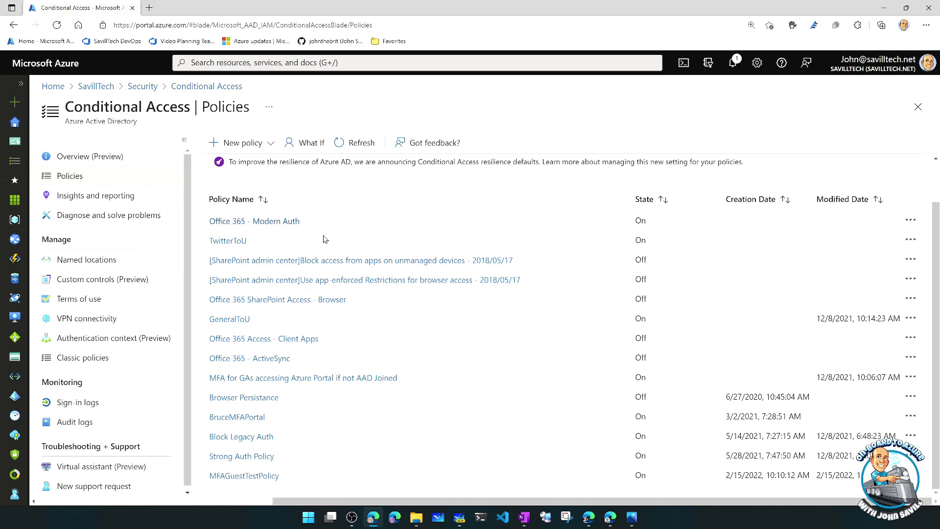
left_click(244, 479)
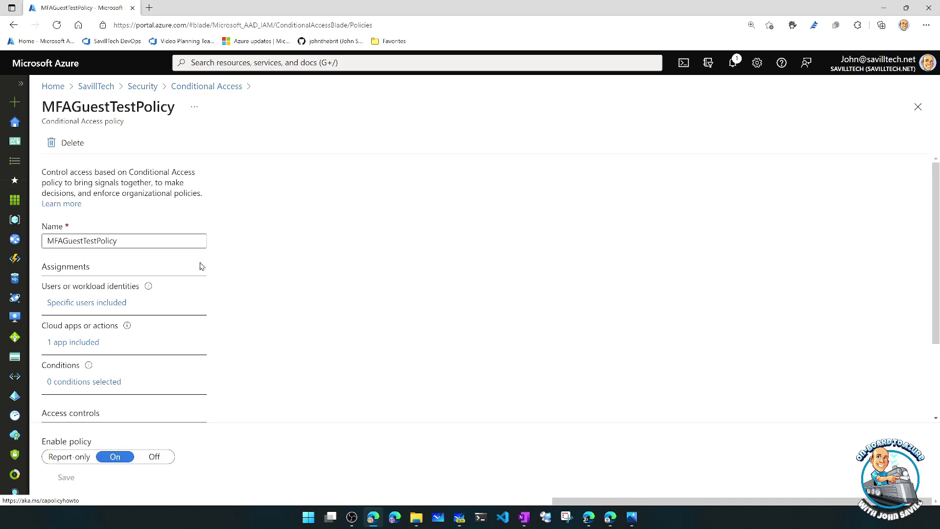
- Check the policy's GuestAppAccess users, Twitter cloud app and MFA-required grant, then switch to the other tenant's window
left_click(98, 304)
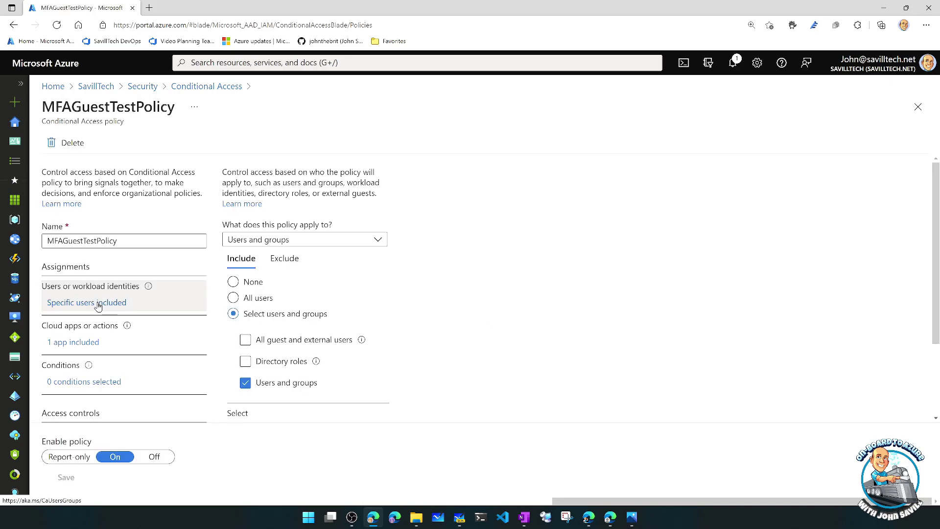
scroll(297, 377, "down", 2)
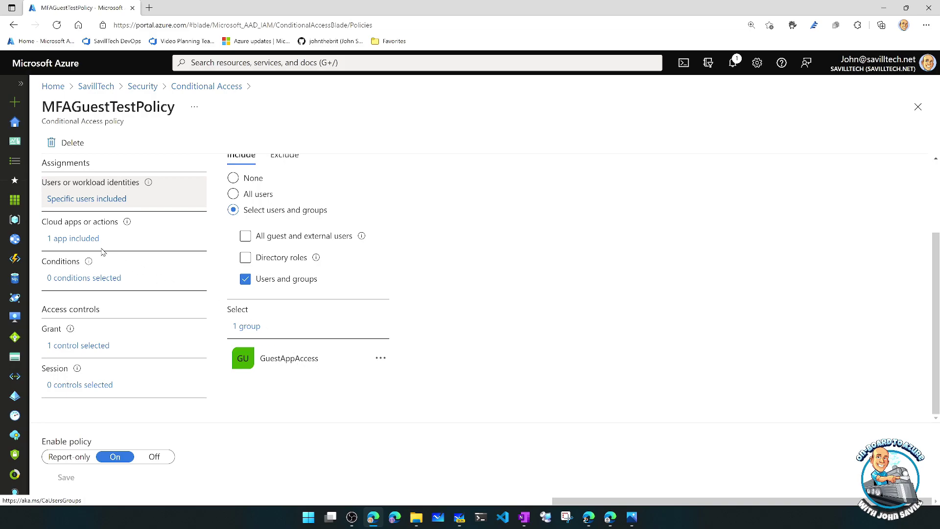
left_click(76, 238)
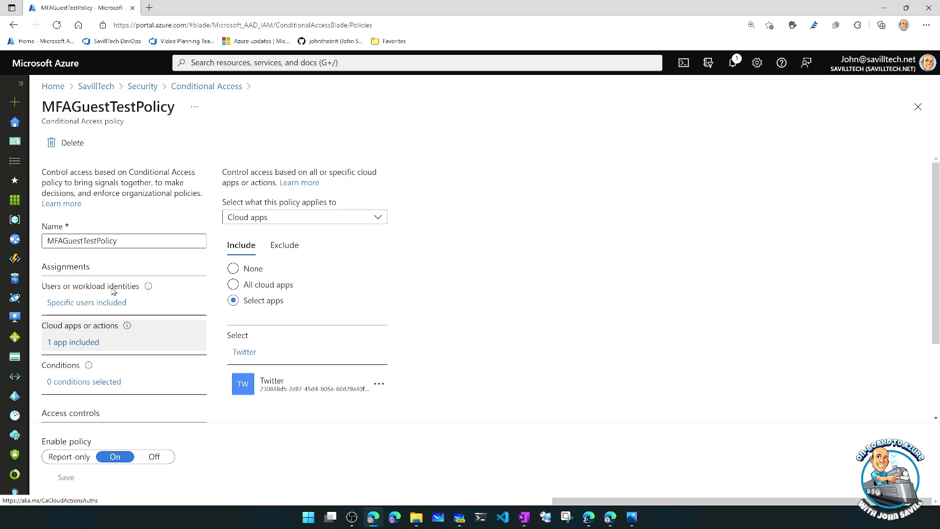
scroll(110, 309, "down", 2)
left_click(74, 346)
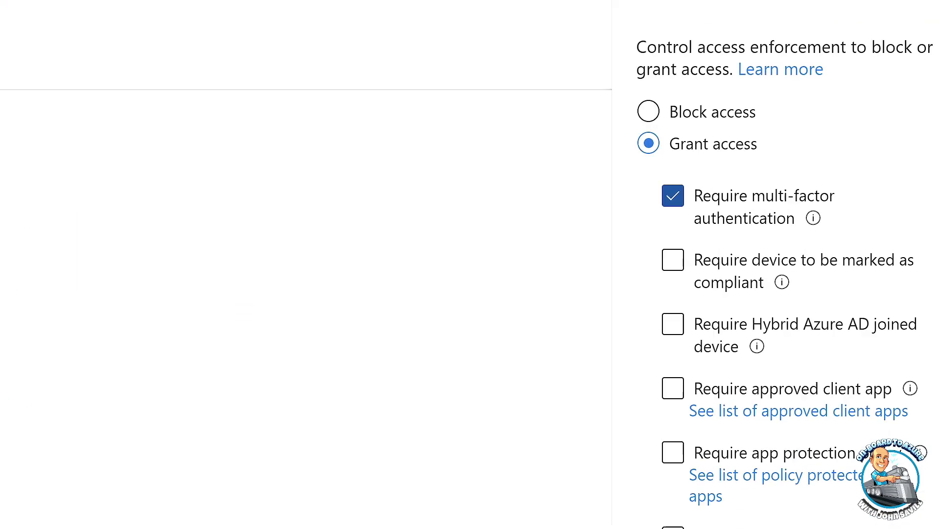
mouse_move(844, 236)
left_mouse_down()
mouse_move(703, 168)
mouse_move(636, 166)
left_mouse_up()
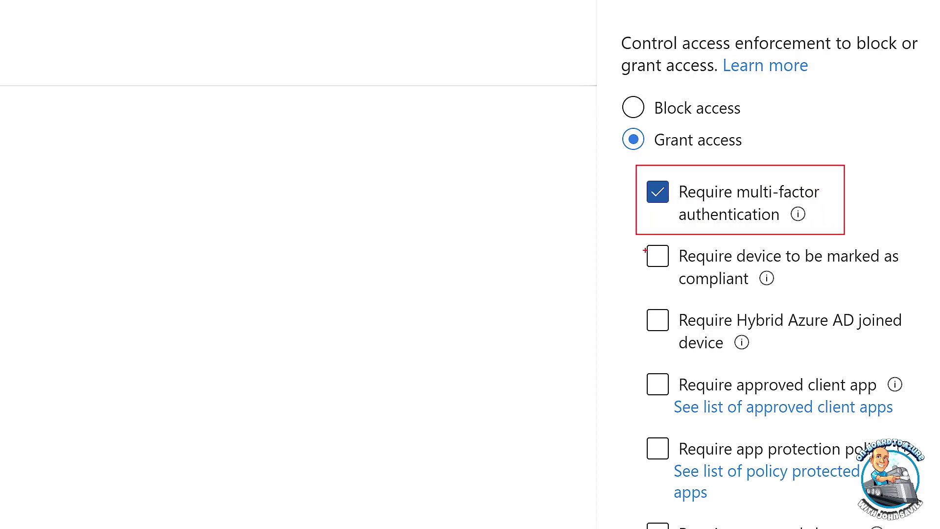
mouse_move(637, 240)
left_mouse_down()
mouse_move(652, 270)
mouse_move(839, 354)
mouse_move(917, 361)
left_mouse_up()
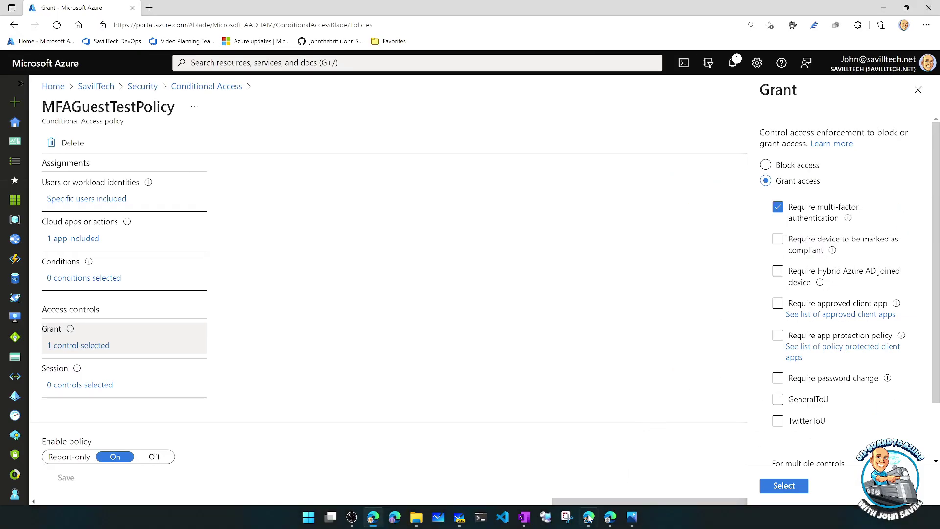
left_click(590, 516)
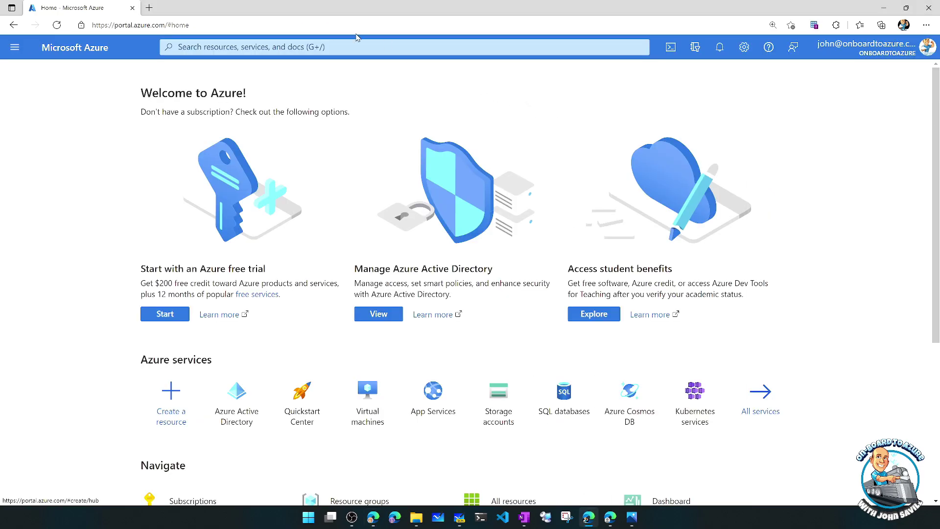
- Load myapps.microsoft.com/savilltech.net in a new browser tab
left_click(150, 8)
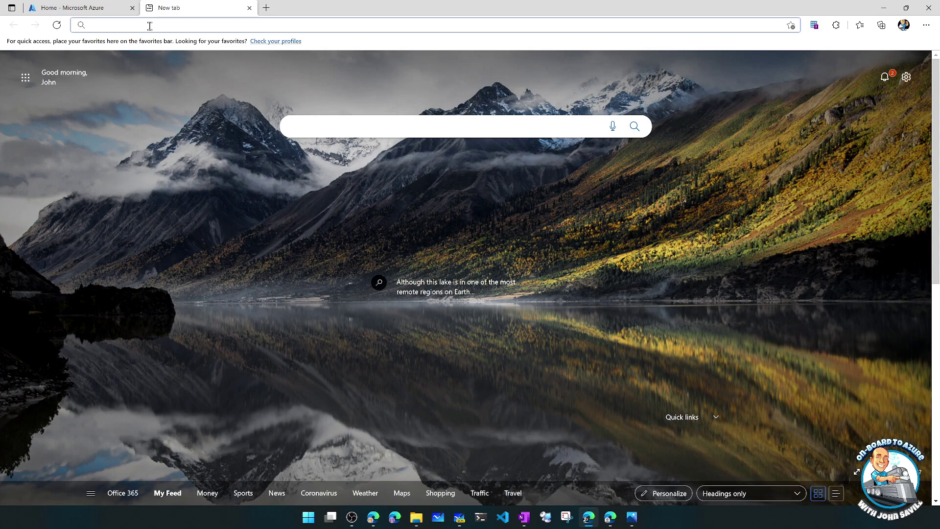
type("myapps.microsoft.com")
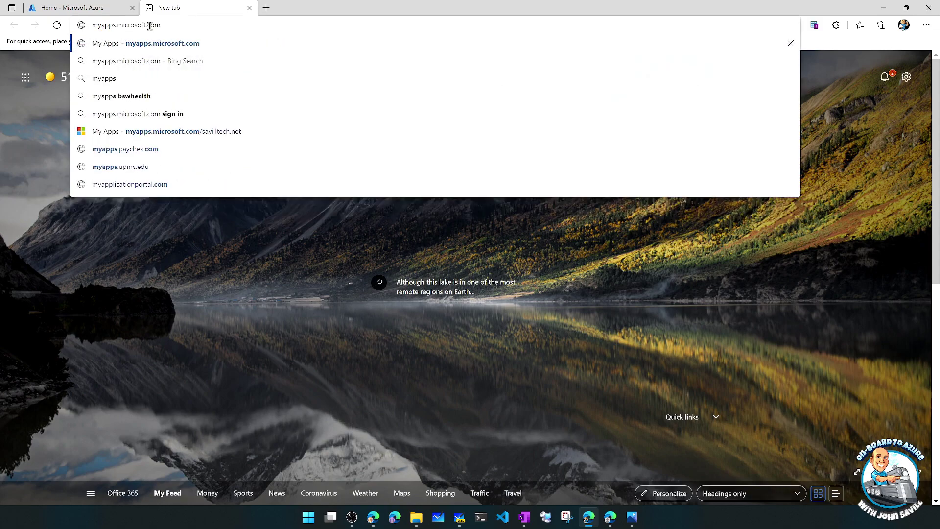
type("/savilltech.net")
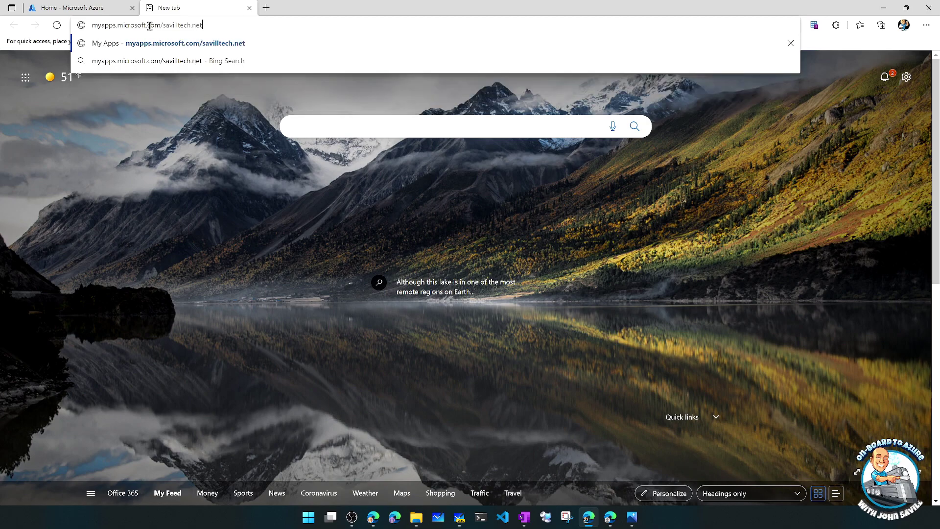
key("Return")
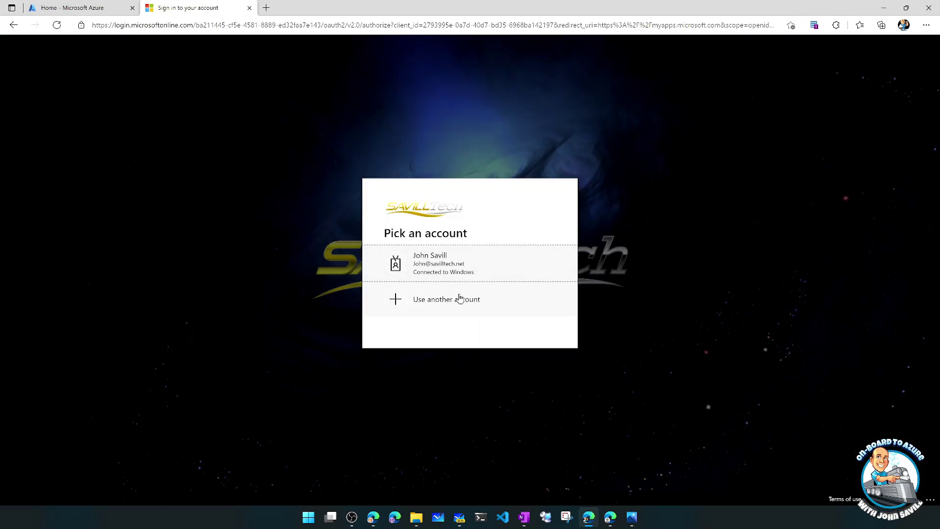
- Sign in with another account as the guest and launch the Twitter app
left_click(460, 299)
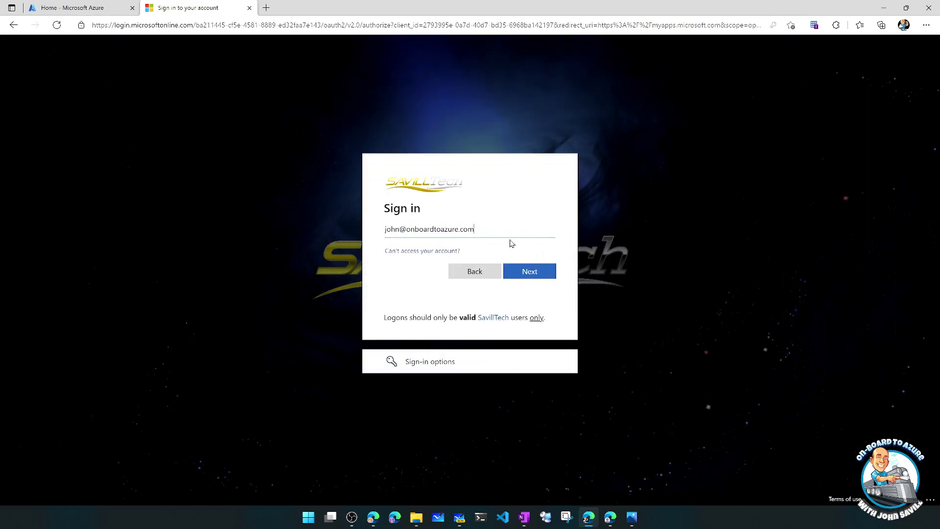
left_click(529, 273)
left_click(530, 301)
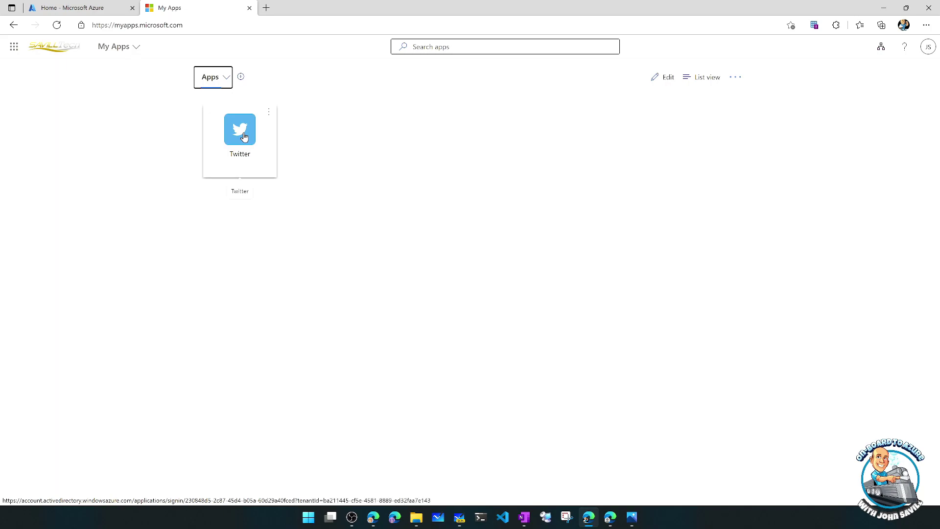
left_click(245, 137)
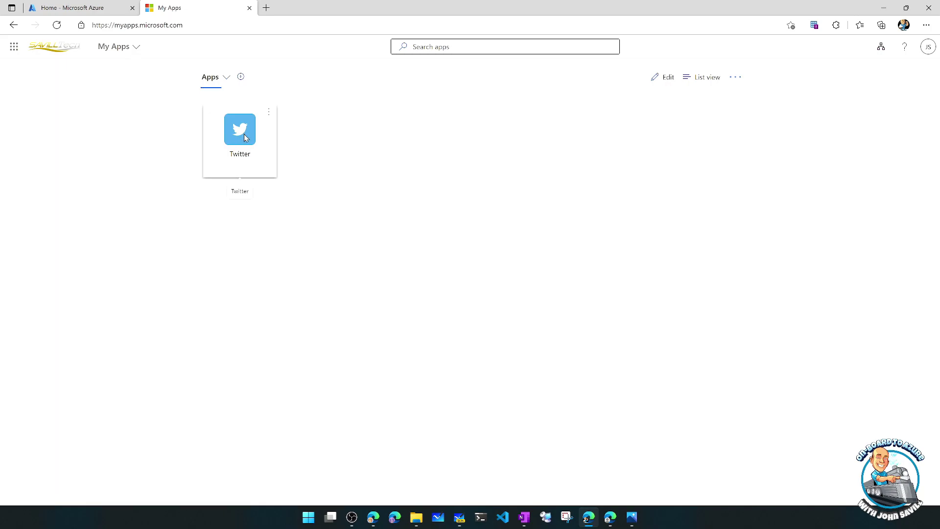
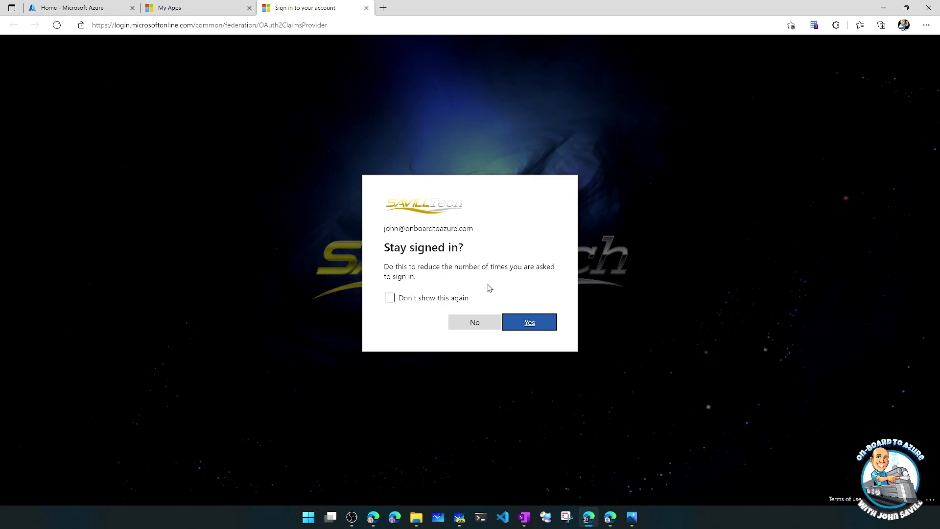
- Stay signed in as the guest, close the My Apps tab, and select the Twitter page's address
left_click(536, 325)
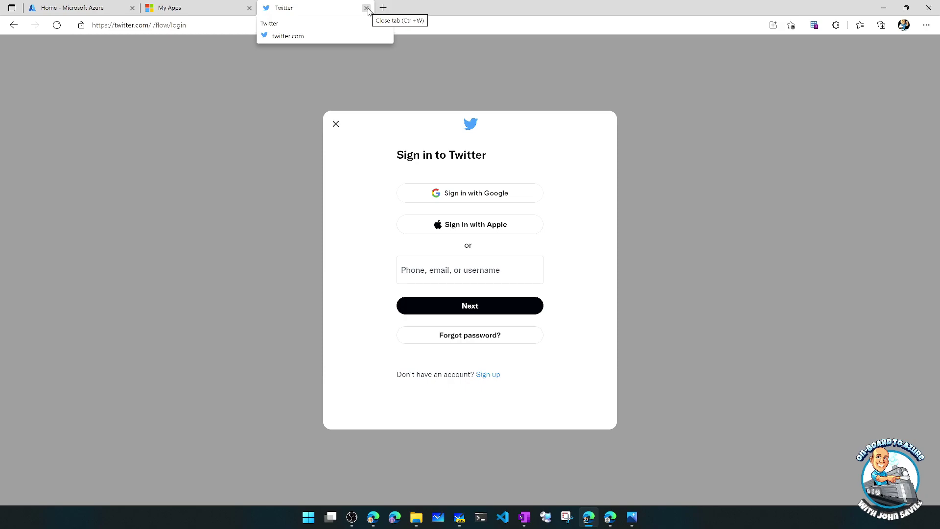
left_click(249, 8)
left_click(224, 24)
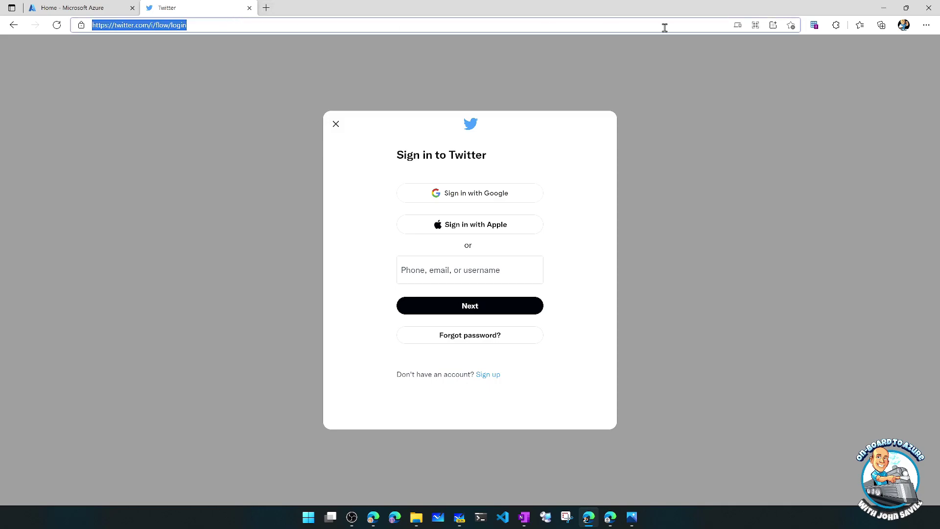
- With DevTools Network open, load portal.azure.com/savilltech.net and dismiss the No subscriptions notice
key("F12")
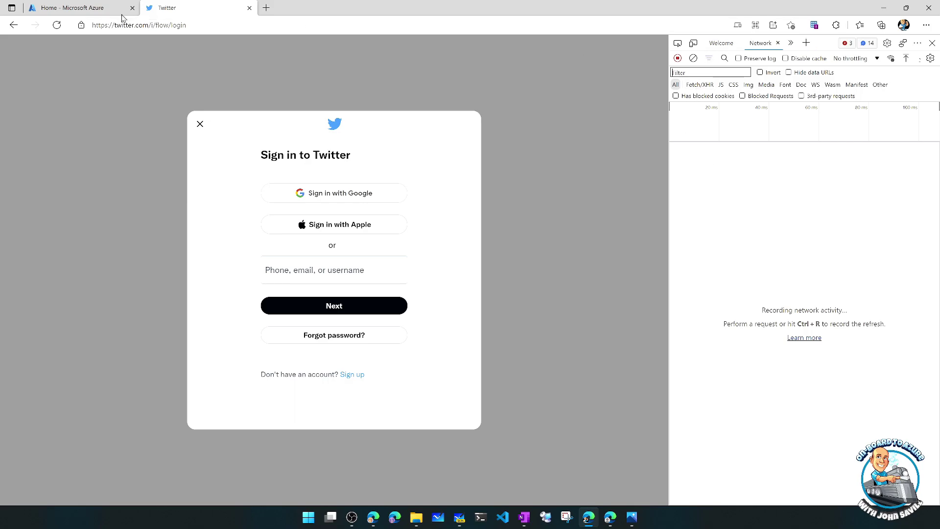
left_click(189, 26)
type("portal.azure")
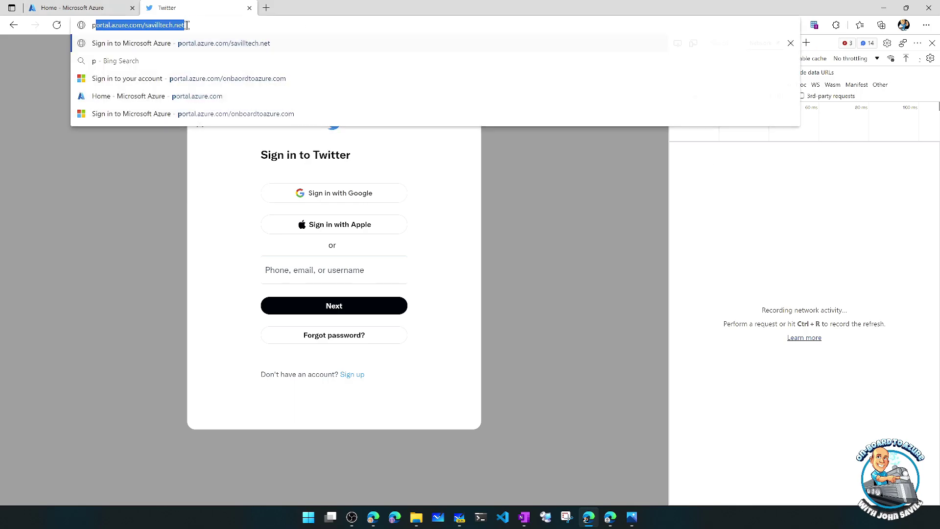
type(".com")
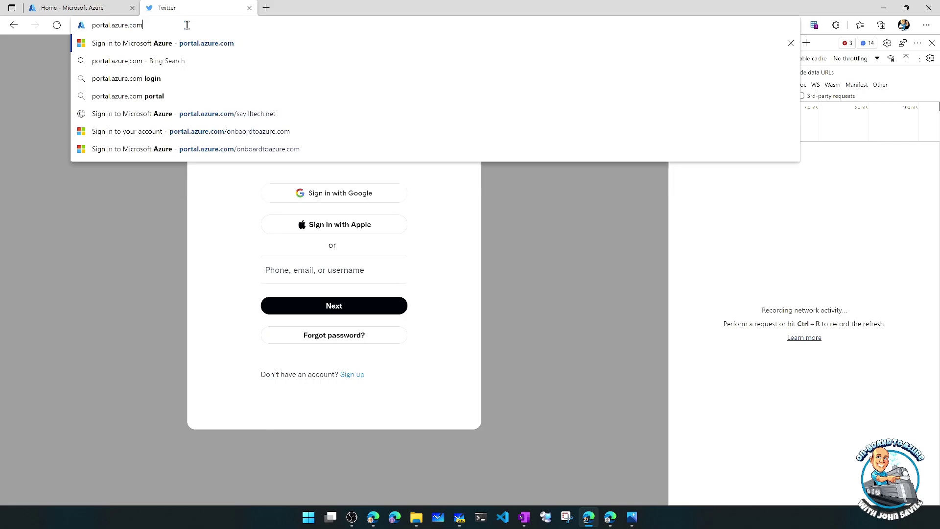
type("/savilltech.net")
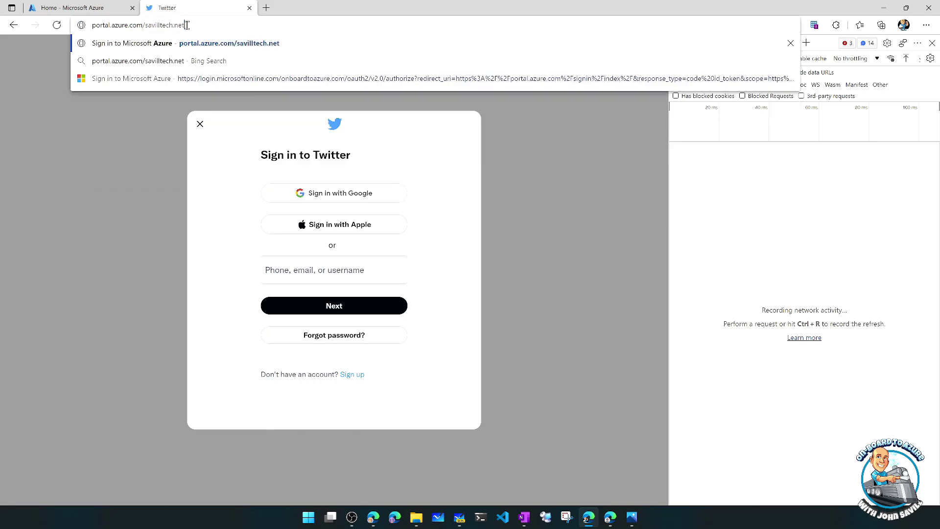
key("Return")
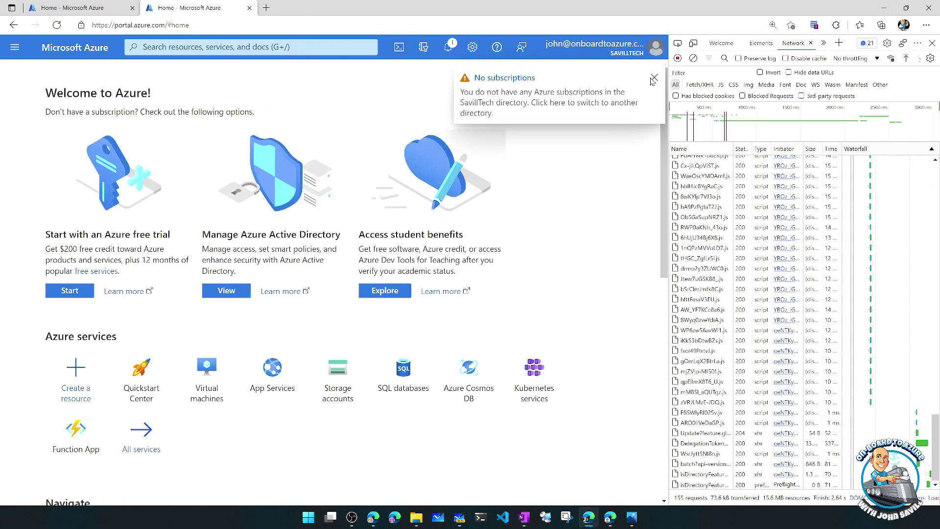
left_click(654, 78)
scroll(733, 237, "up", 8)
scroll(733, 236, "up", 6)
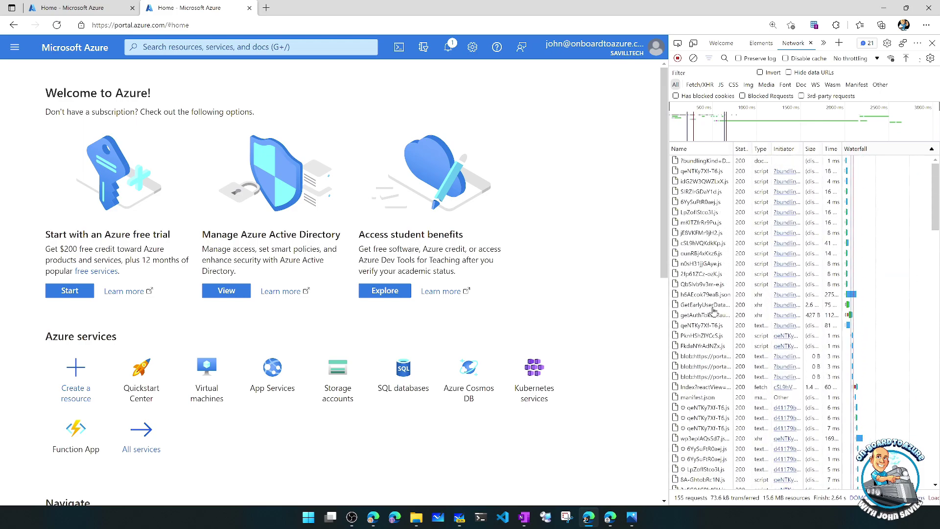
- Copy the armAuthorizationHeader token value from the GetEarlyUserData request payload
left_click(703, 305)
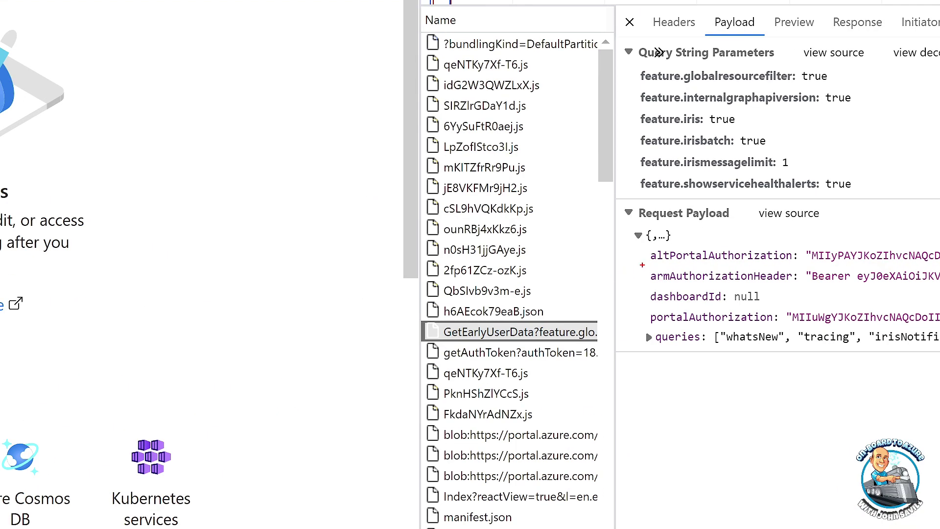
left_click_drag(642, 265, 895, 292)
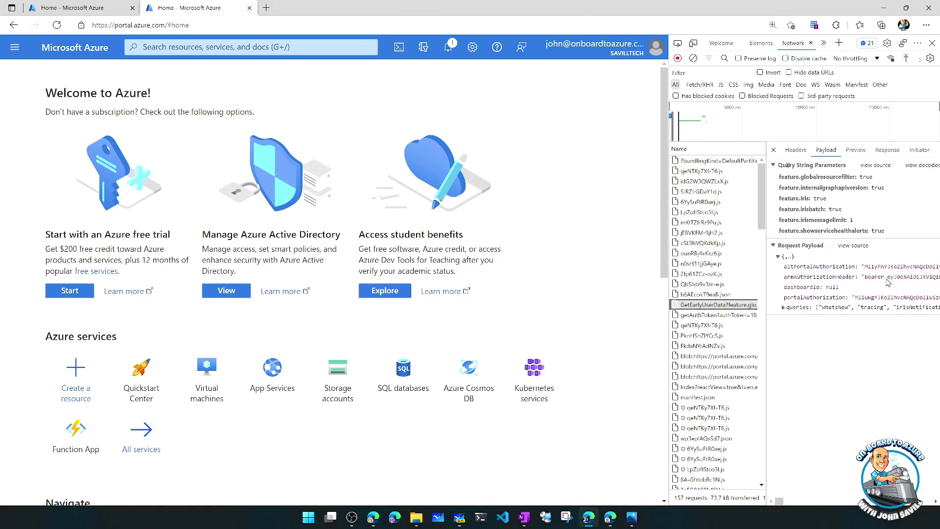
right_click(888, 282)
left_click(884, 283)
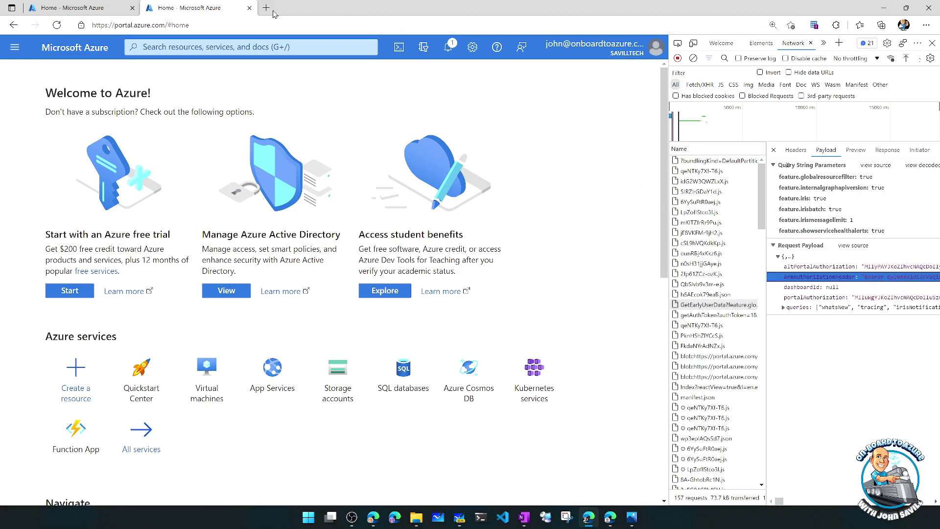
left_click(269, 10)
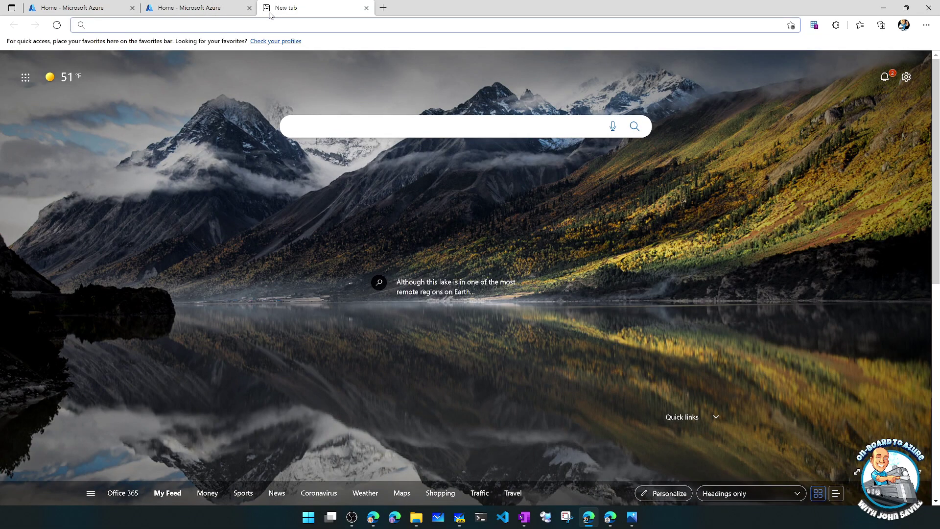
- Paste the copied token into jwt.ms and remove the 'Bearer ' prefix so it decodes
type("jwt.m")
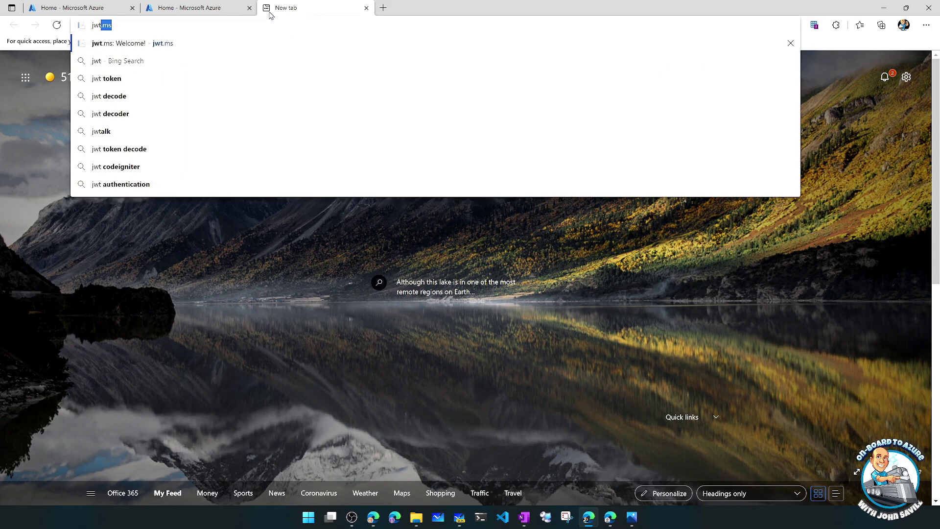
type("s")
key("Return")
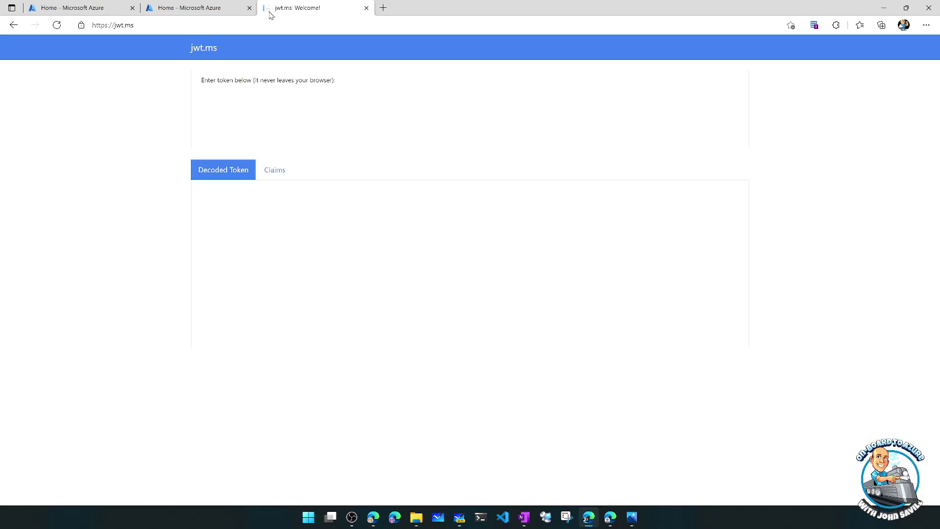
left_click(323, 98)
key("ctrl+v")
left_click(226, 102)
key("BackSpace")
key("BackSpace")
key("BackSpace")
key("BackSpace")
key("BackSpace")
key("BackSpace")
key("BackSpace")
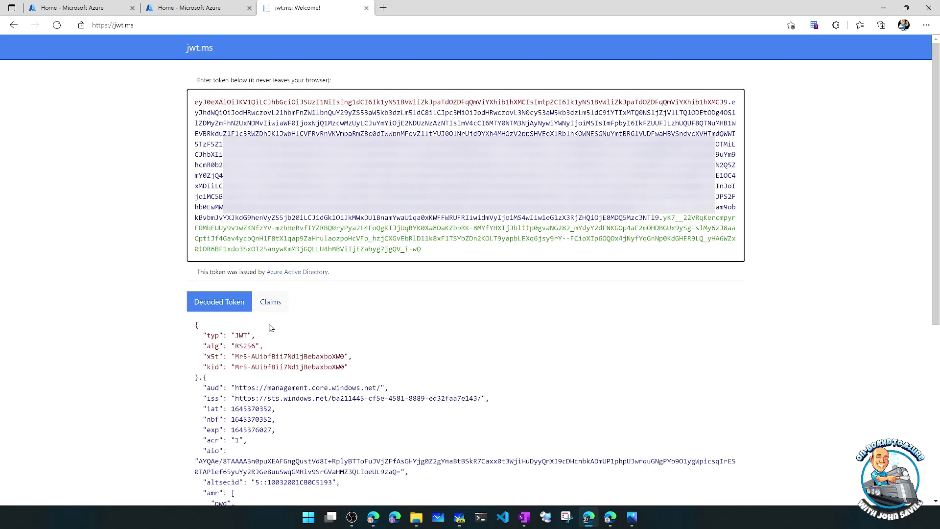
- On the Claims tab, mark the iss issuer value and its tenant ID
left_click(270, 301)
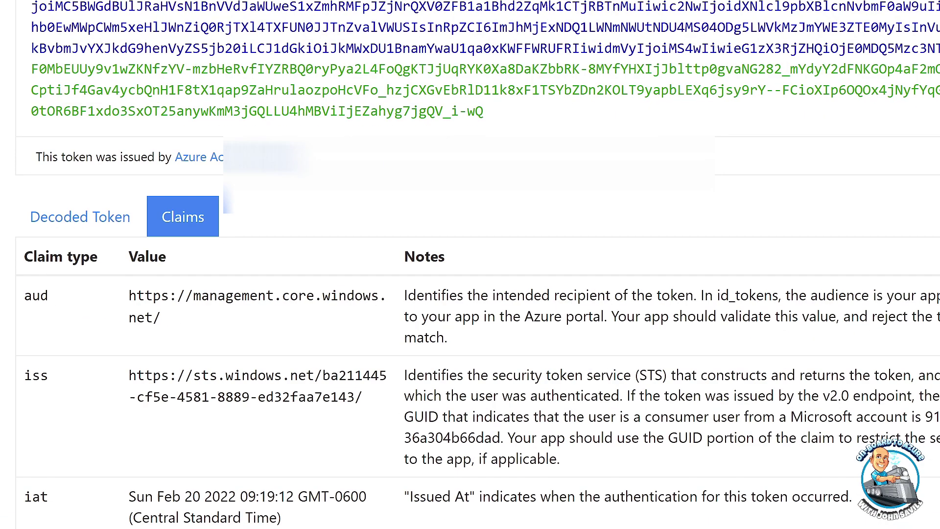
left_click_drag(394, 407, 101, 354)
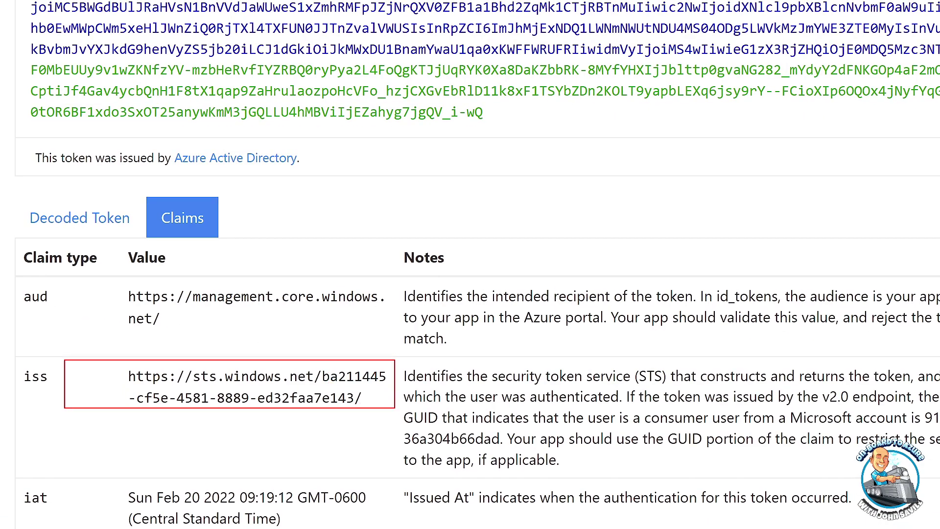
left_click_drag(321, 366, 390, 386)
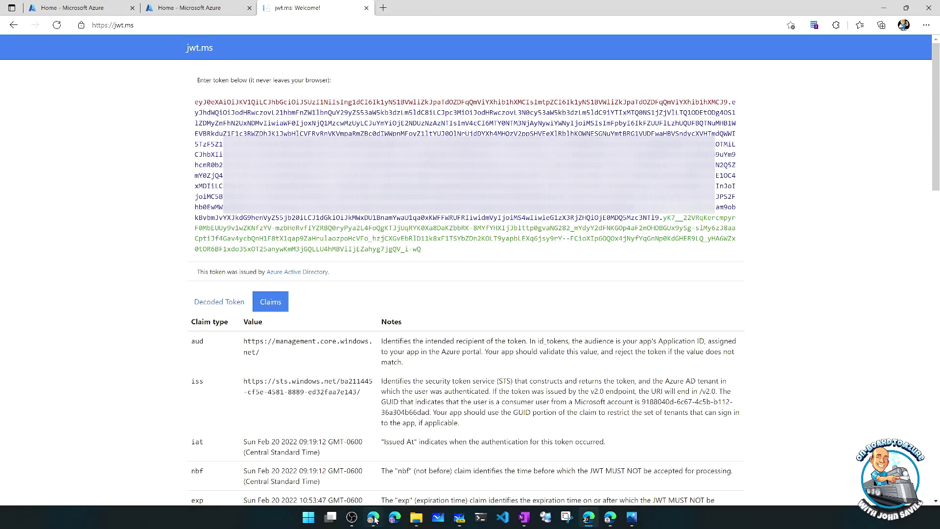
- Compare the SavillTech tenant ID with the token, marking amr pwd,mfa and the idp's home tenant ID
left_click(373, 519)
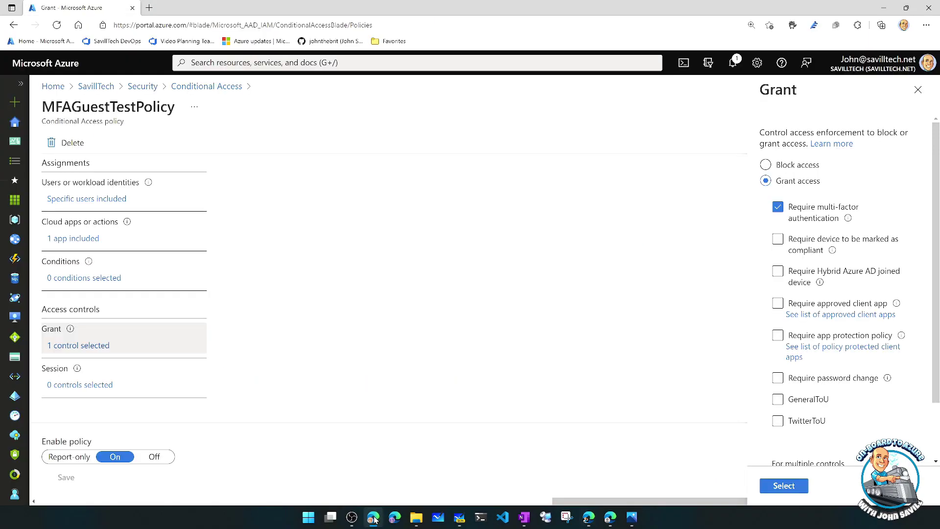
left_click(96, 86)
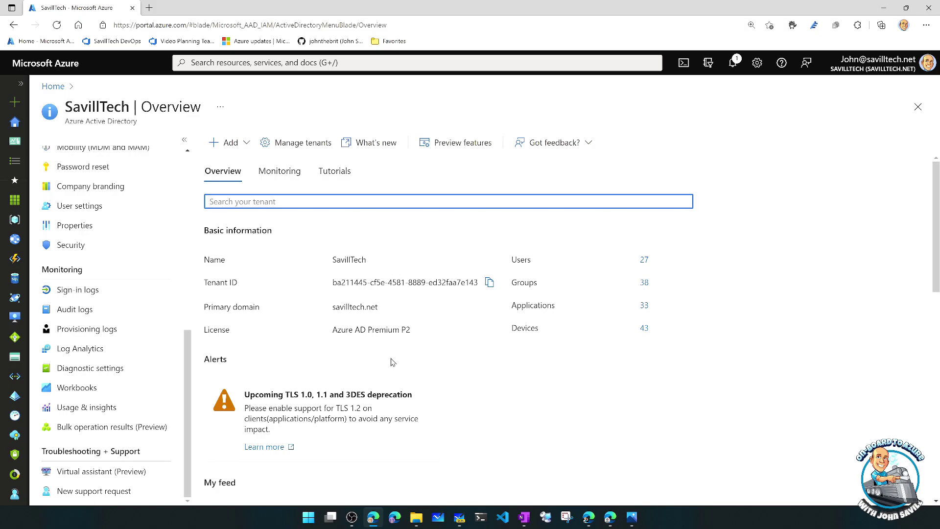
left_click(589, 516)
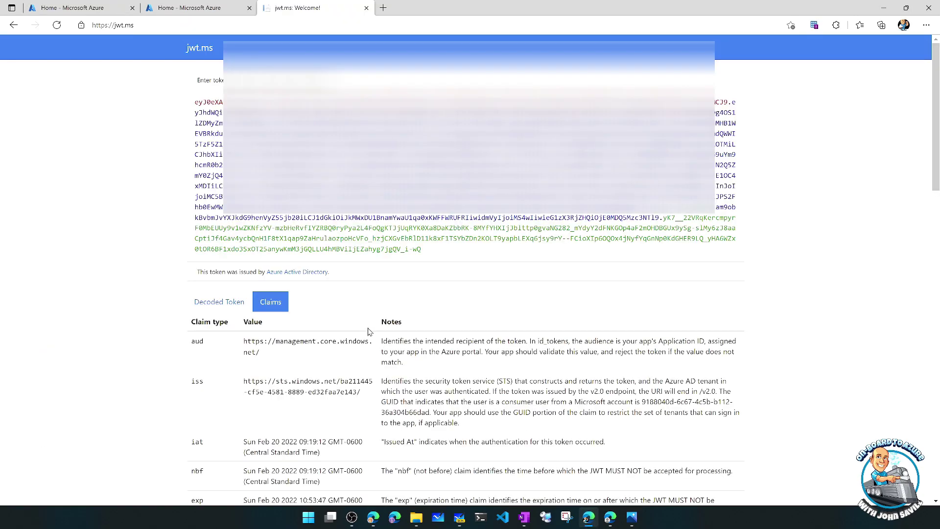
scroll(366, 331, "down", 4)
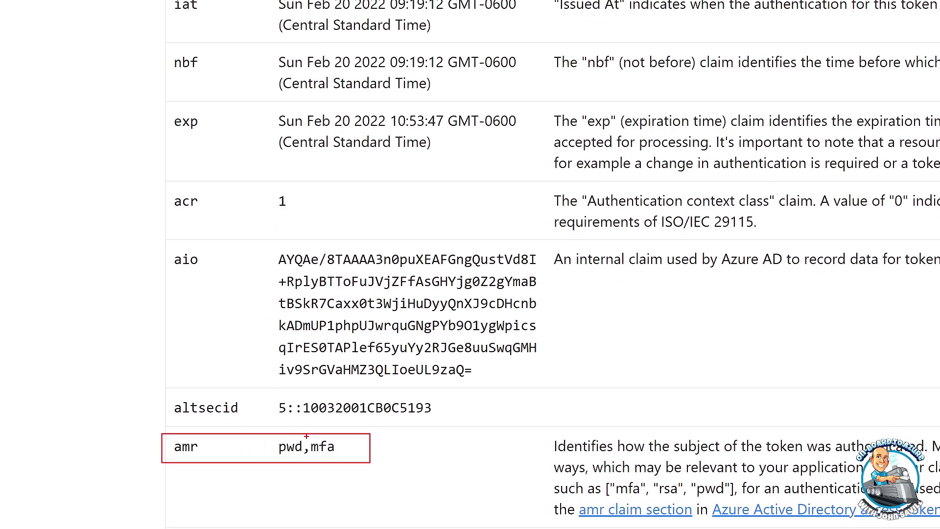
left_click_drag(306, 437, 343, 456)
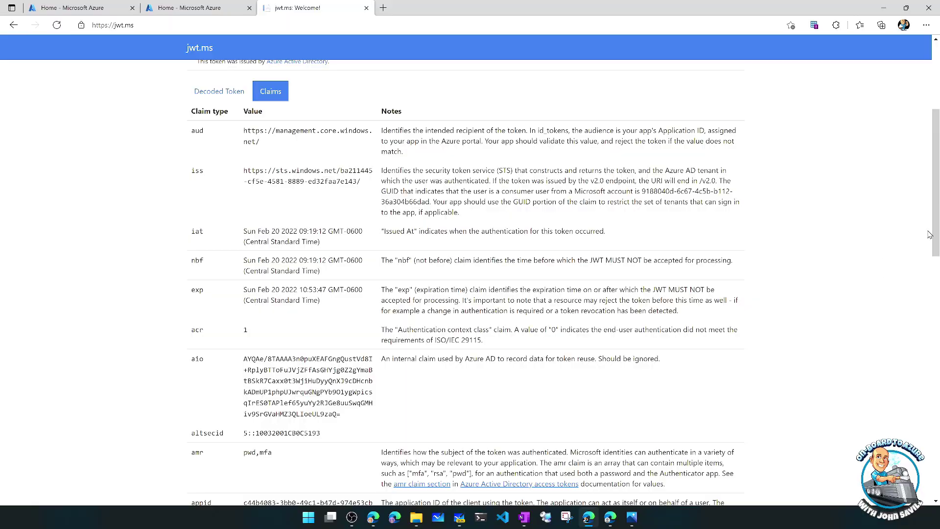
left_click_drag(935, 236, 936, 326)
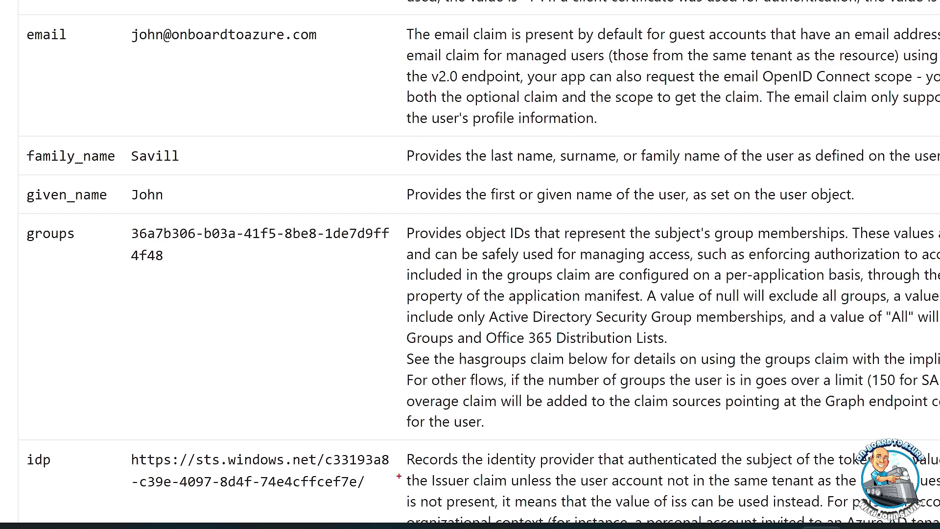
left_click_drag(315, 449, 398, 469)
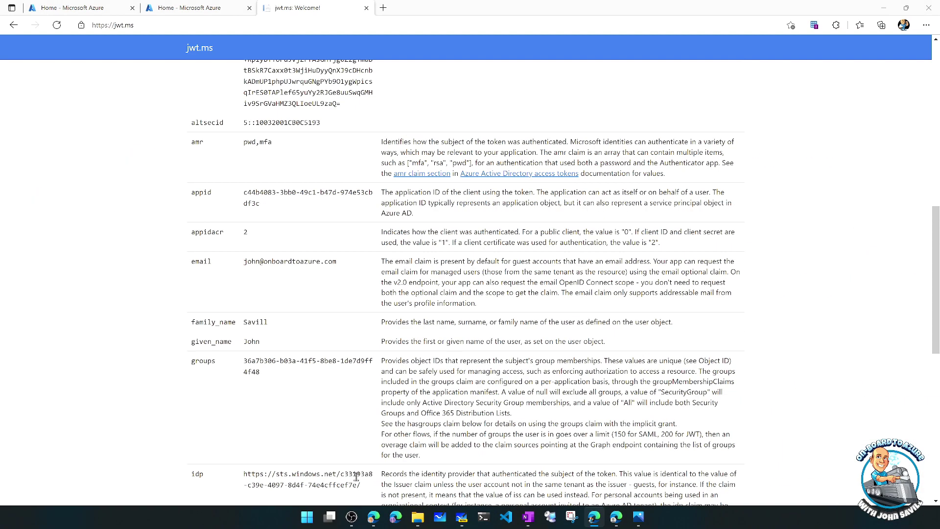
- Confirm the onboardtoazure Azure Active Directory tenant ID matches the token's idp, then return to SavillTech's portal
left_click(84, 8)
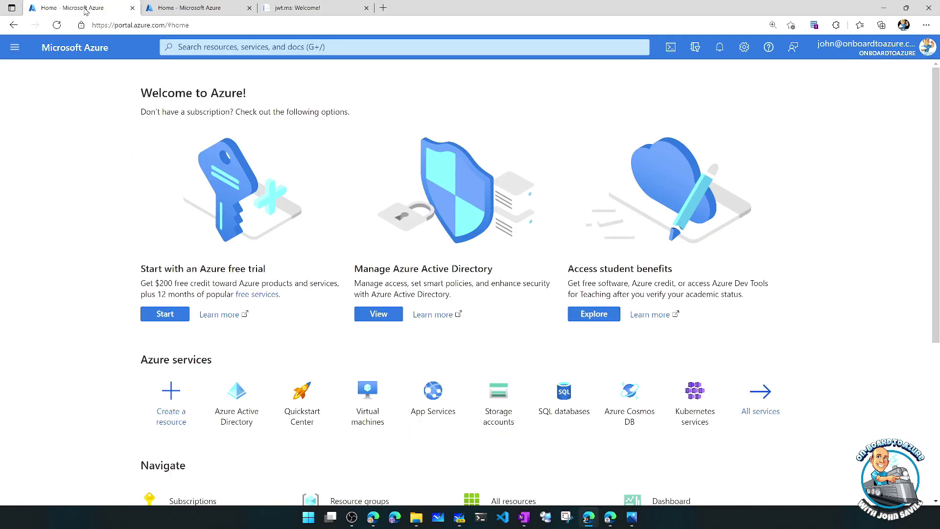
left_click(15, 47)
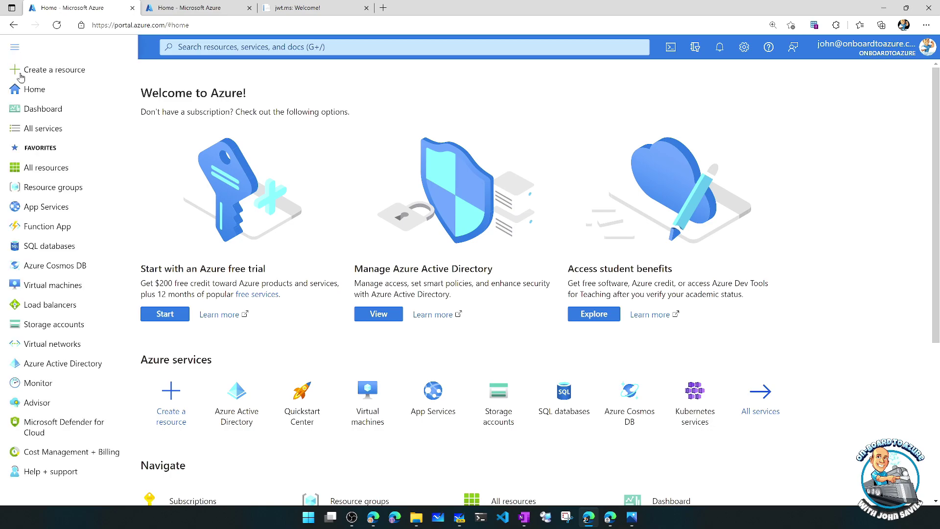
left_click(68, 364)
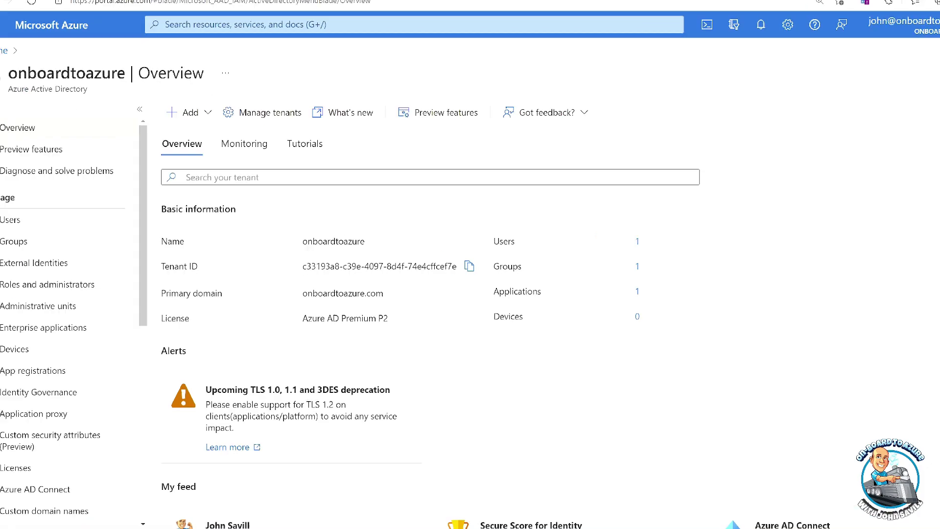
mouse_move(293, 256)
left_mouse_down()
mouse_move(326, 272)
mouse_move(392, 273)
left_mouse_up()
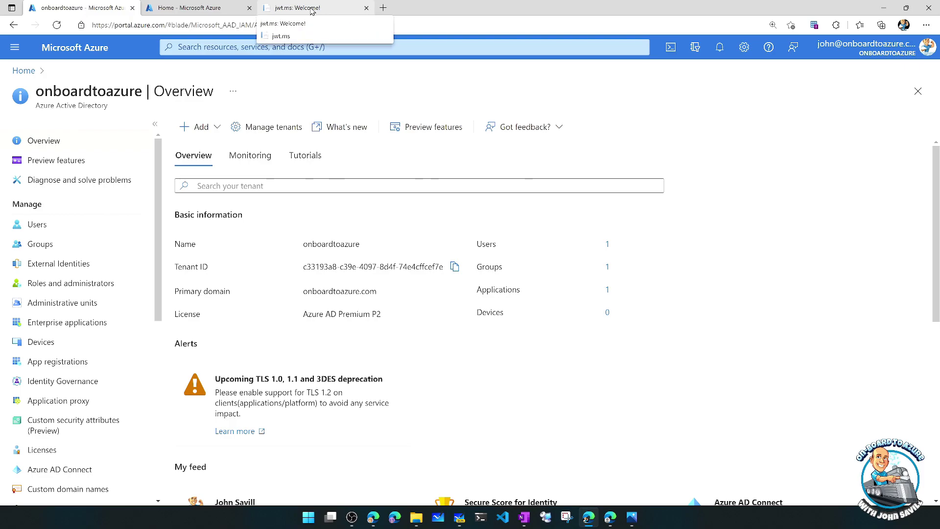
left_click(312, 11)
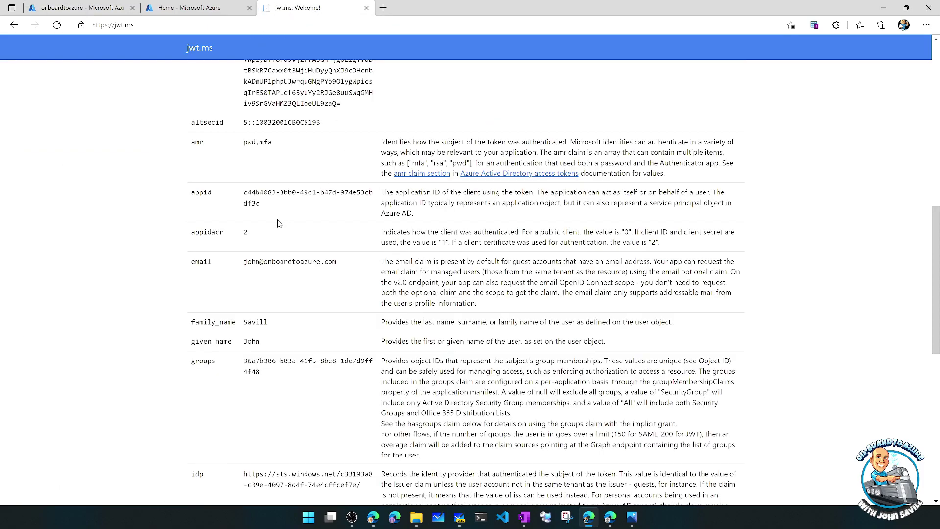
scroll(277, 223, "up", 3)
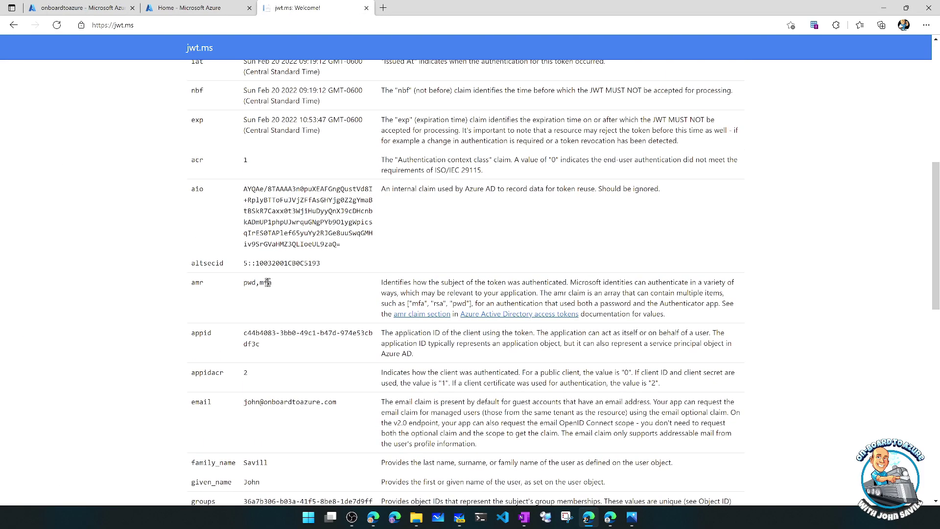
left_click(373, 519)
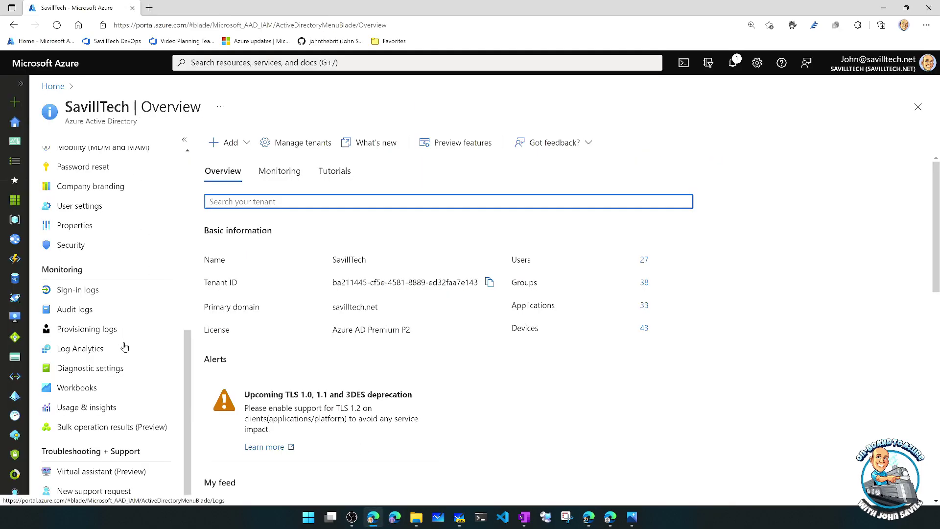
- List SavillTech's MFA-capable users via Authentication methods activity, widen the UPN column, and mark the token's email claim
left_click(103, 410)
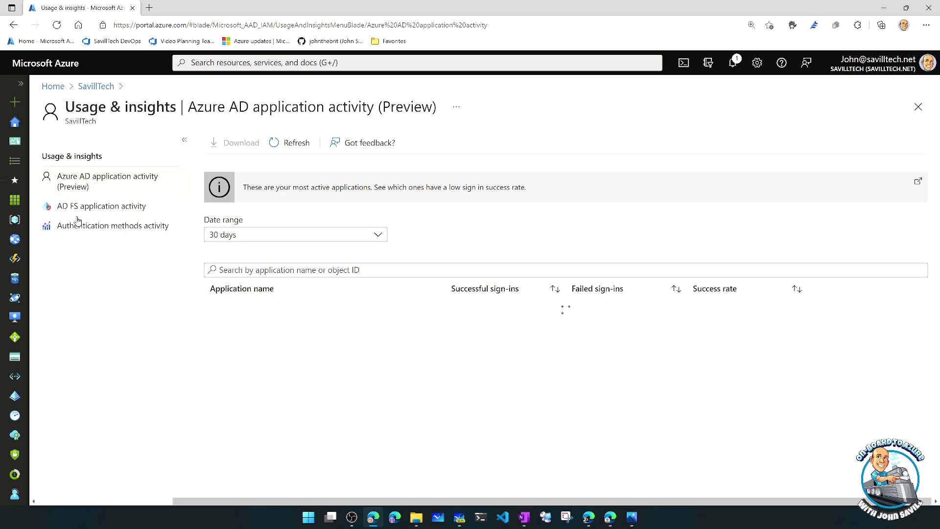
left_click(94, 227)
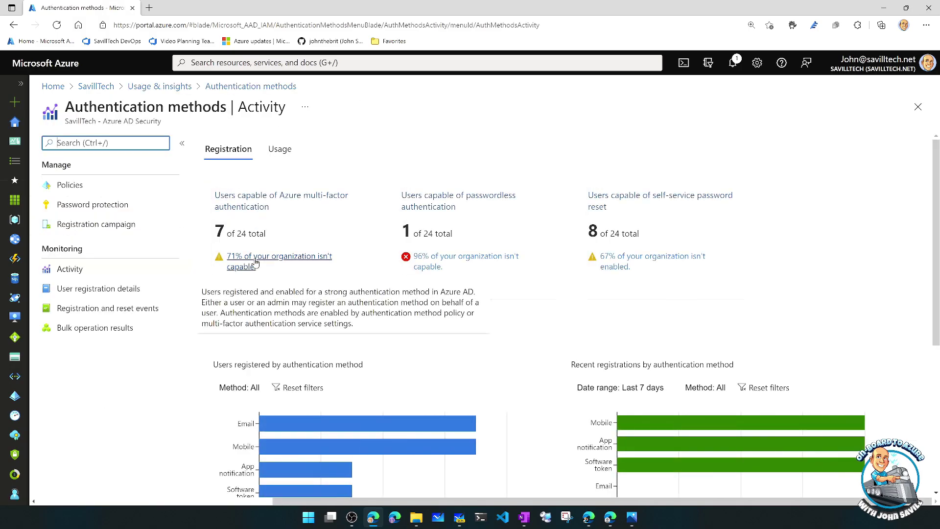
left_click(255, 200)
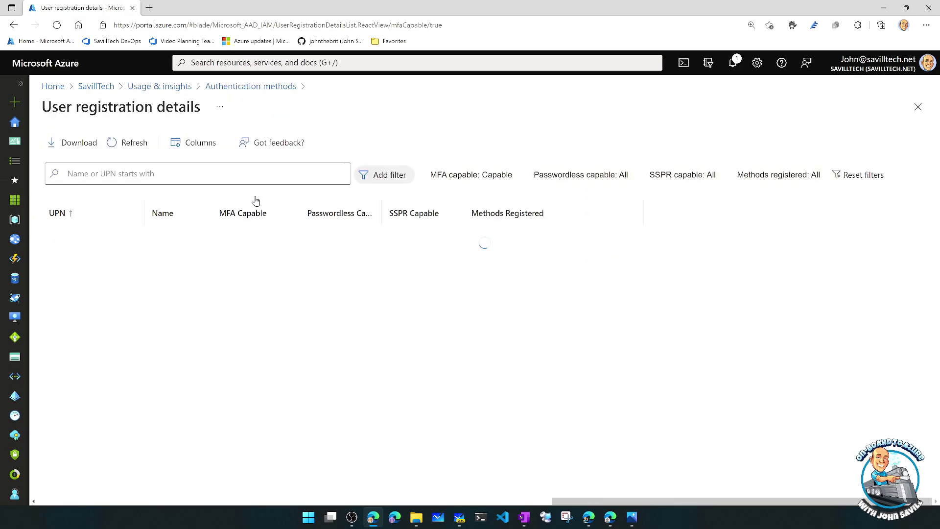
left_click(132, 142)
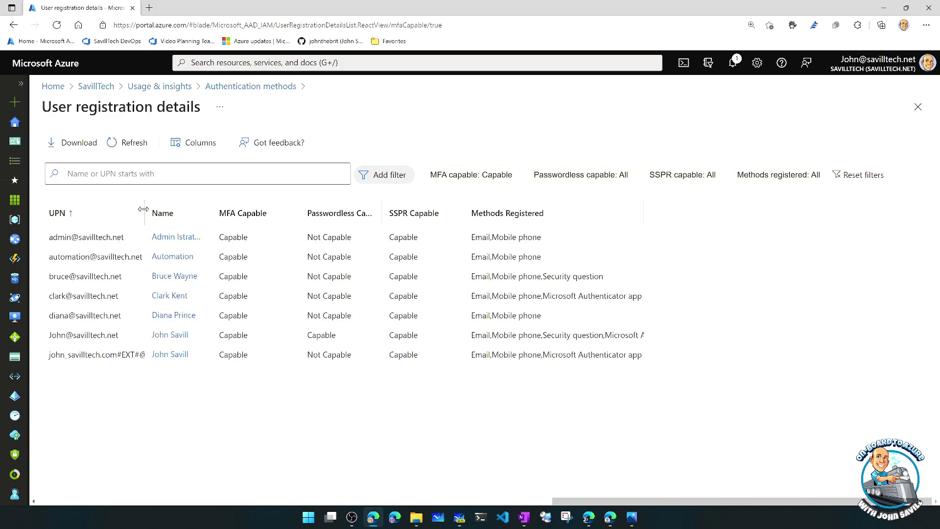
left_click_drag(143, 209, 205, 209)
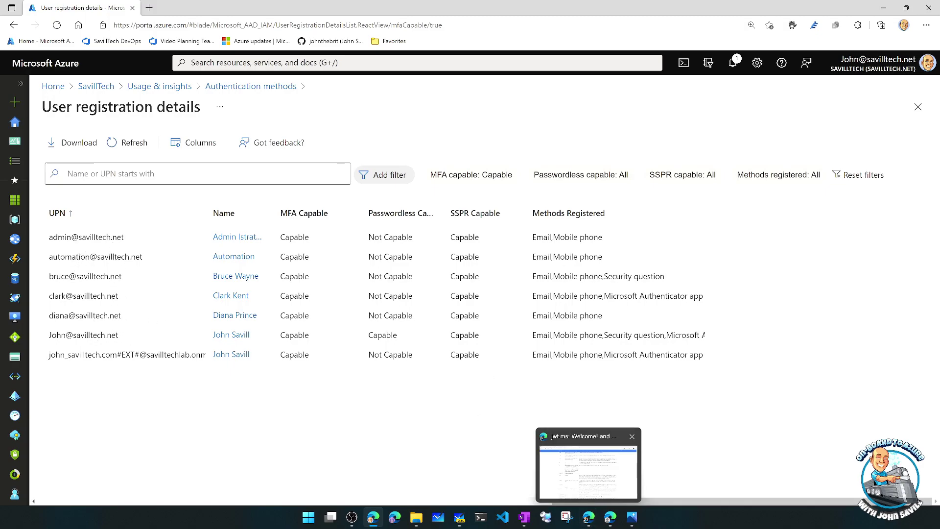
left_click(582, 488)
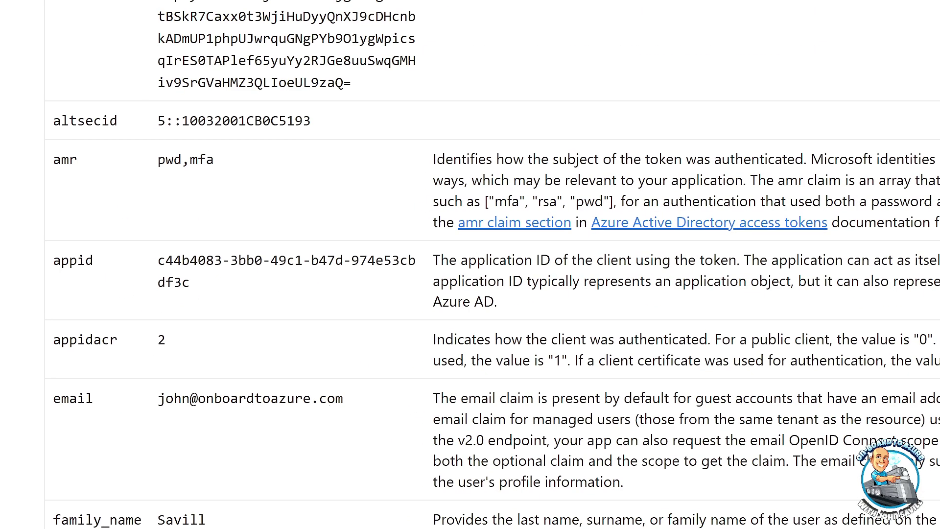
left_click_drag(379, 415, 141, 384)
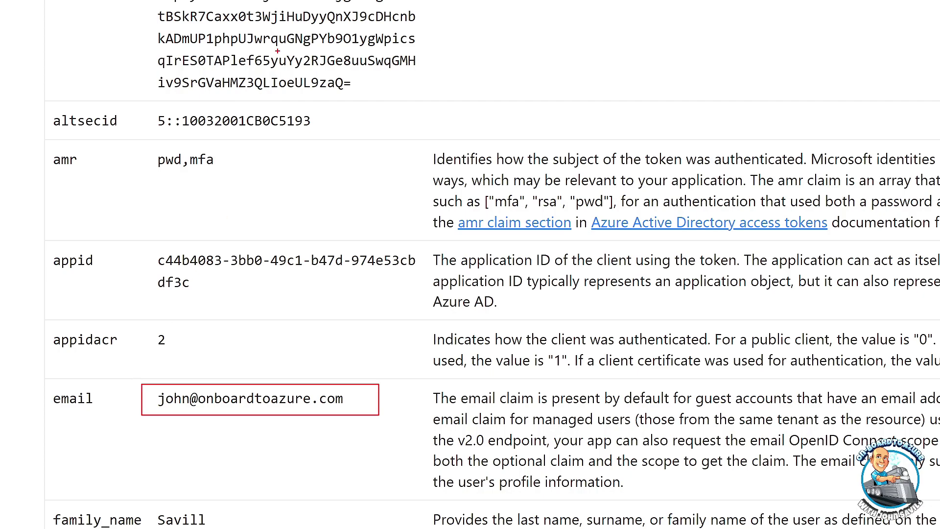
- Close the jwt.ms token page and the extra Azure home tab
left_click_drag(211, 156, 189, 145)
scroll(372, 189, "up", 15)
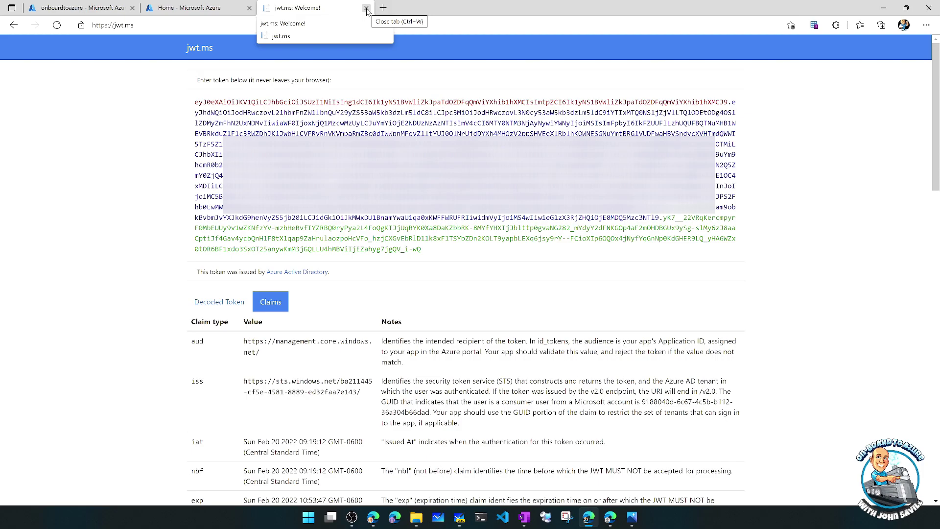
left_click(367, 8)
left_click(250, 8)
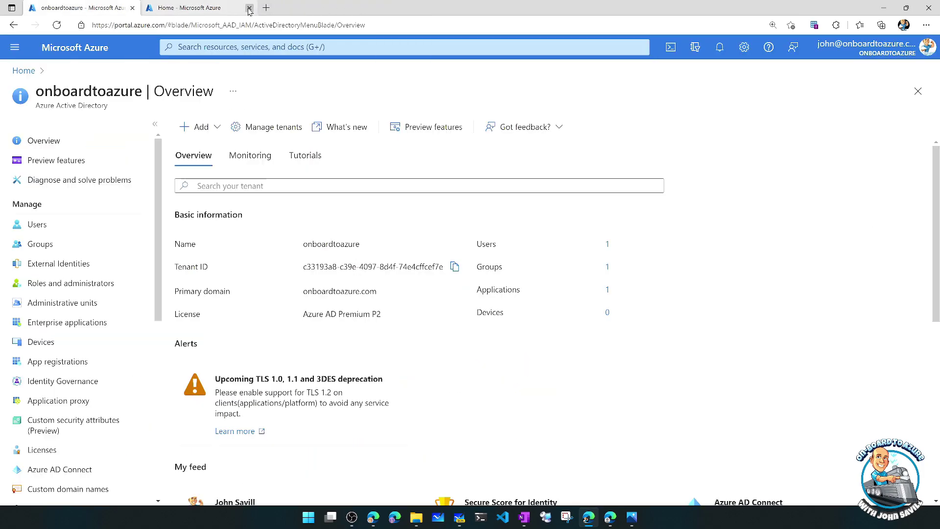
- Review onboardtoazure's inbound trust settings under SavillTech's External Identities cross-tenant access settings
left_click(374, 516)
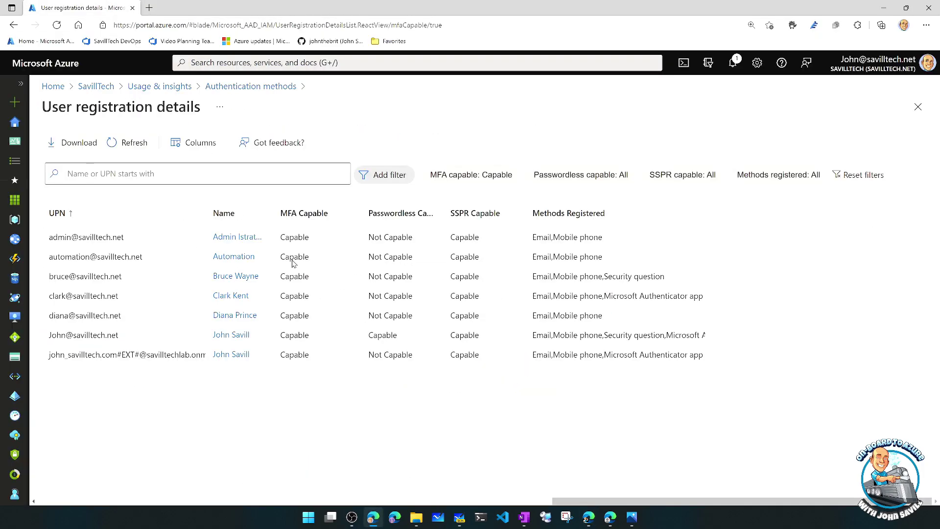
left_click(89, 93)
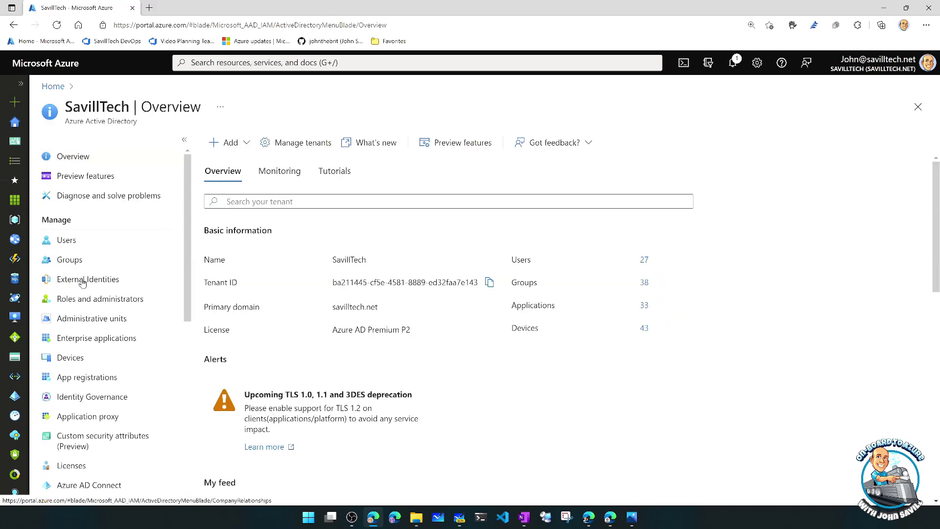
left_click(86, 281)
left_click(96, 195)
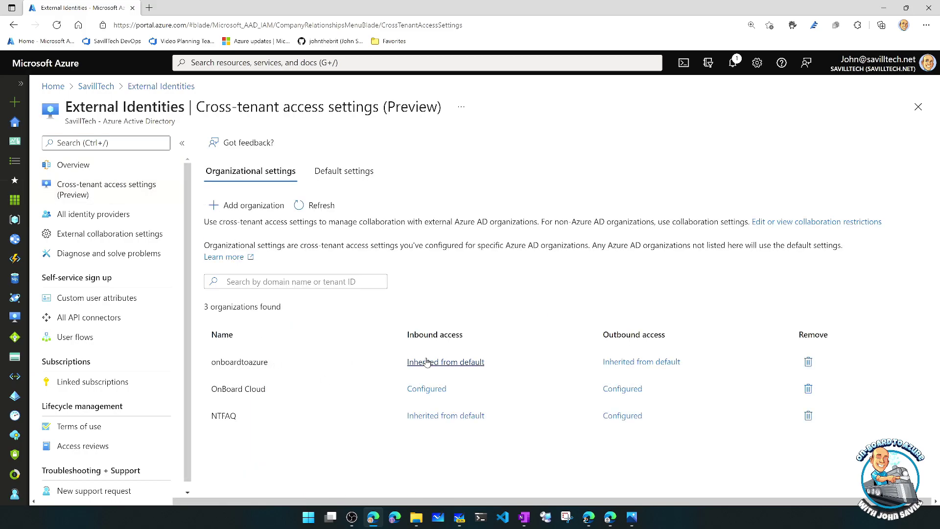
left_click(409, 362)
left_click(159, 170)
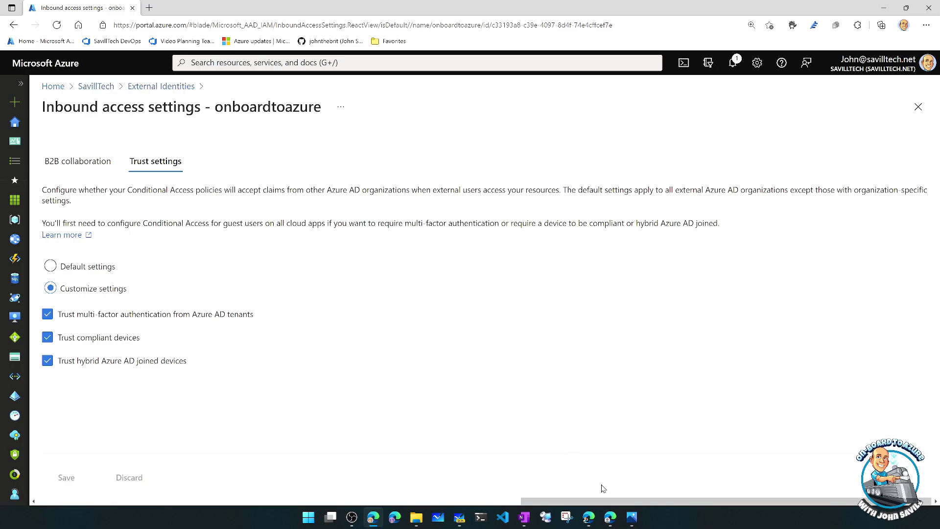
left_click(611, 522)
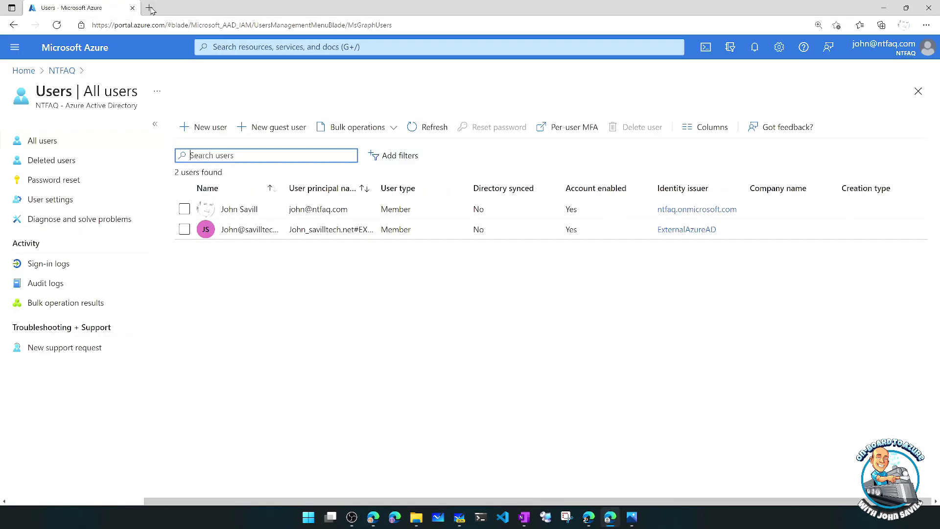
- Load myapps.microsoft.com/savilltech.com in a new browser tab
left_click(149, 8)
type("my")
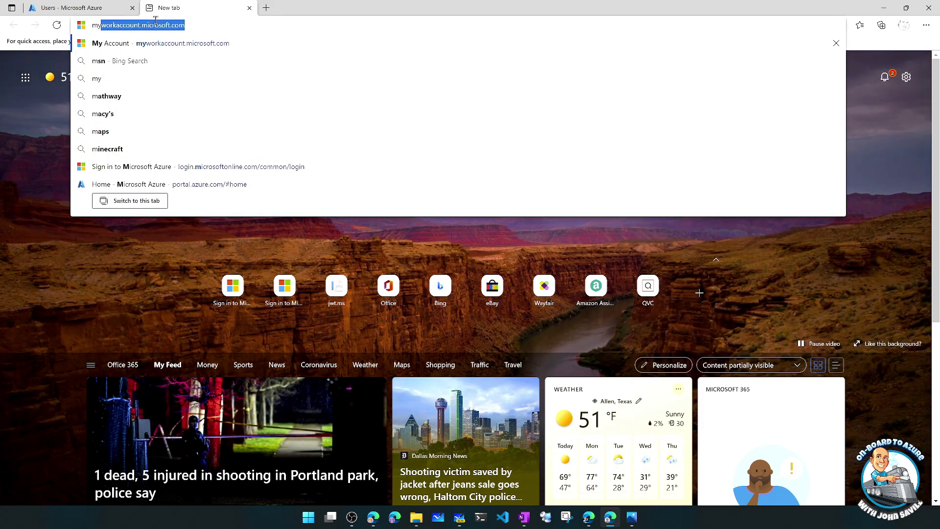
type("apps.")
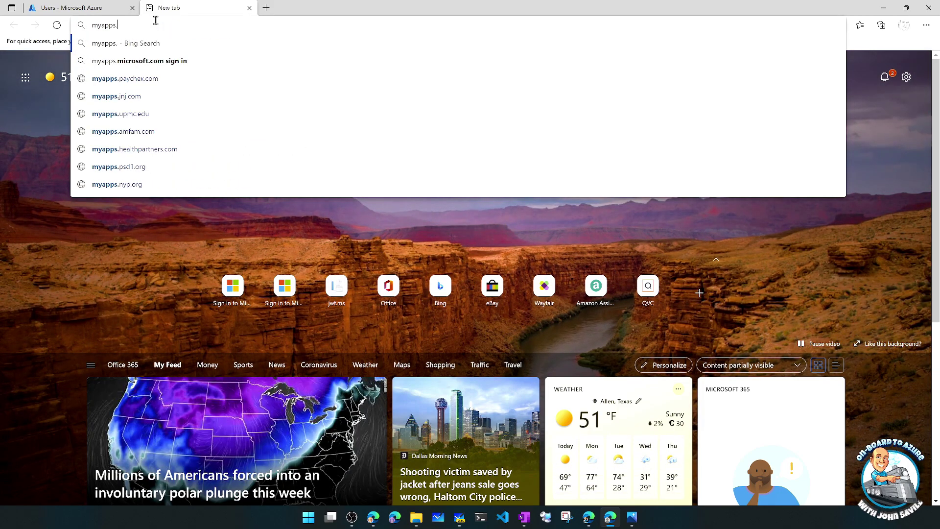
type("mic")
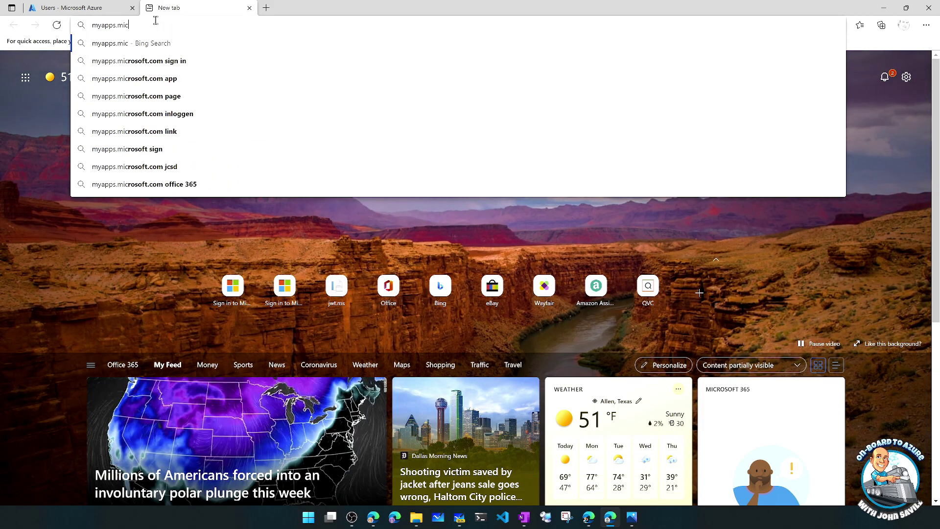
type("rosoft.com/savilltech.com")
key("Return")
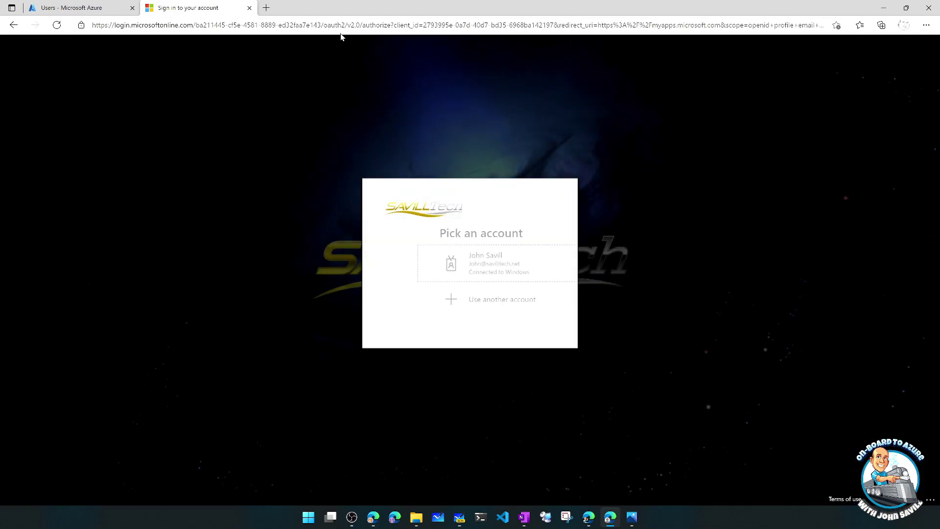
- Sign in with another account as the guest, entering its e-mail and password, and launch Twitter
left_click(428, 302)
key("ctrl+v")
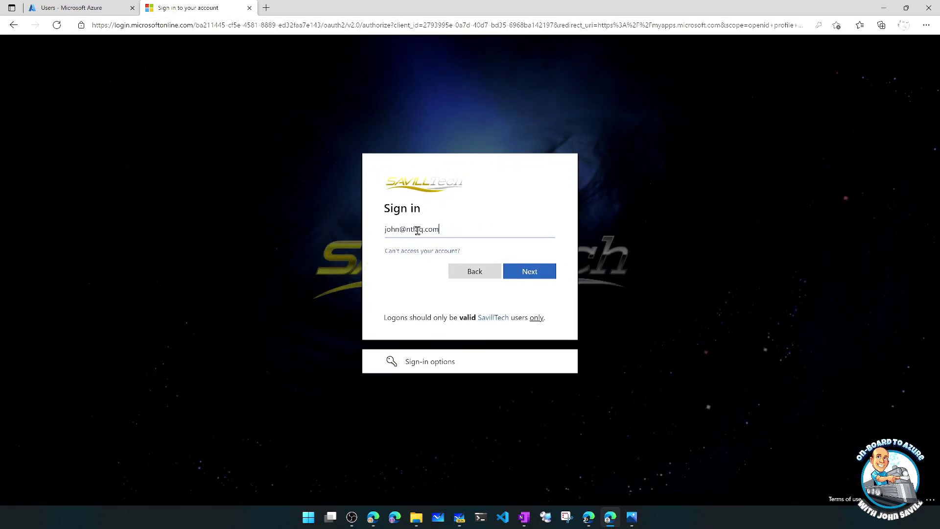
left_click(519, 272)
key("ctrl+v")
left_click(529, 298)
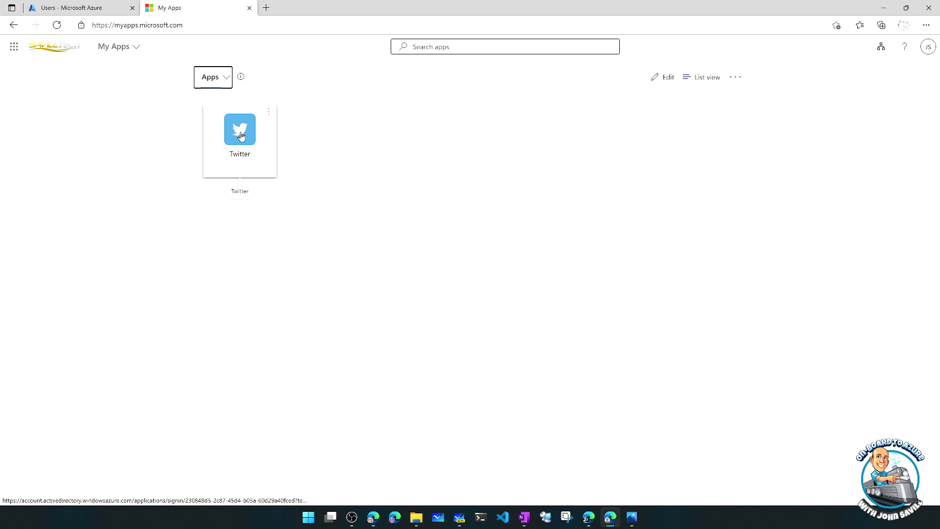
left_click(240, 136)
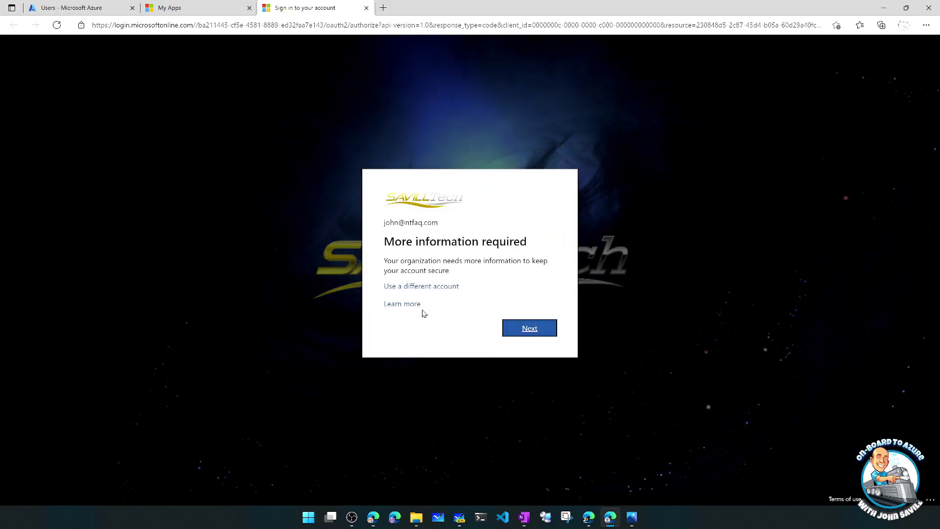
- Continue past 'More information required' to the Authenticator setup page, then close that tab
left_click(523, 330)
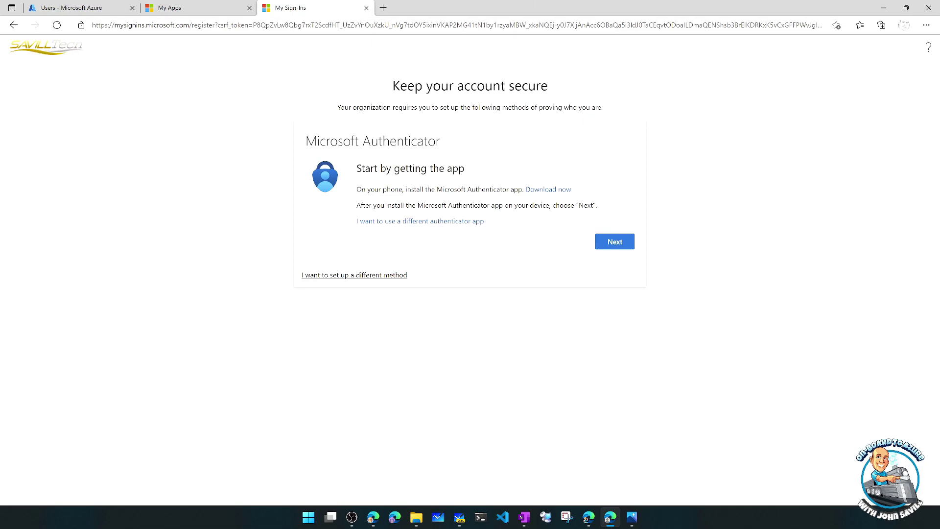
key("alt+Tab")
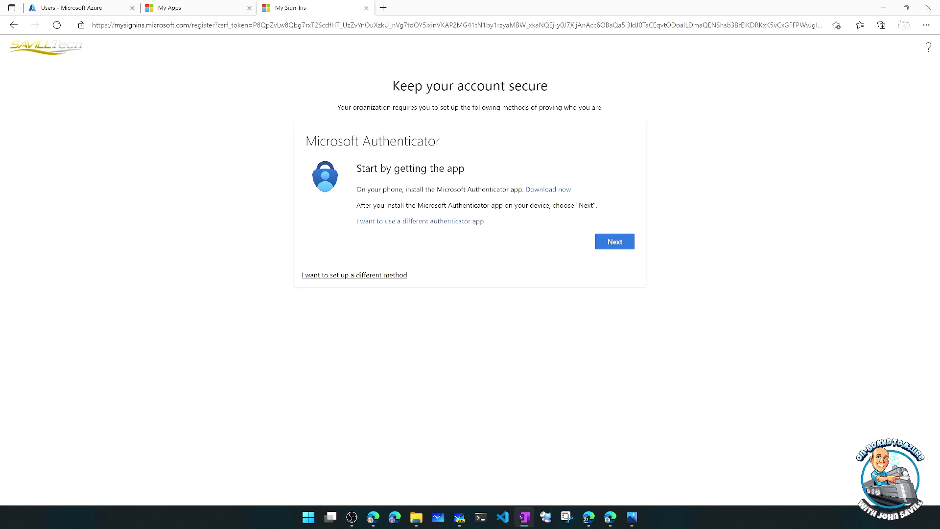
left_click(367, 8)
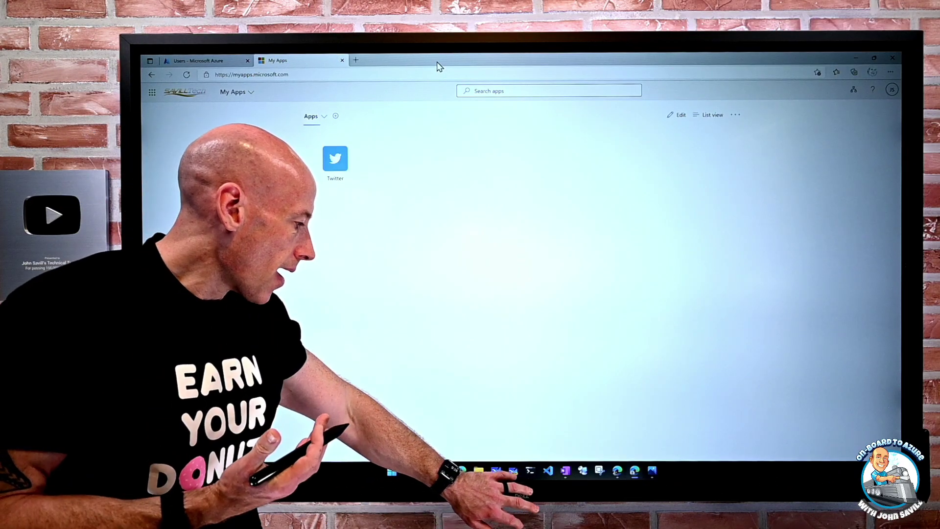
- Bring the whiteboard's Inbound Settings label into view and choose the green pen
left_click(513, 470)
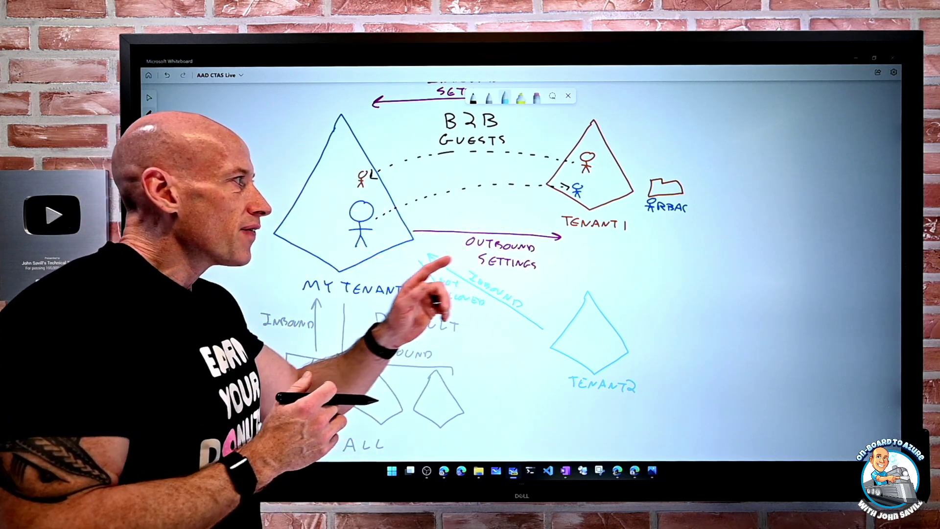
left_click_drag(479, 200, 485, 274)
left_click(472, 97)
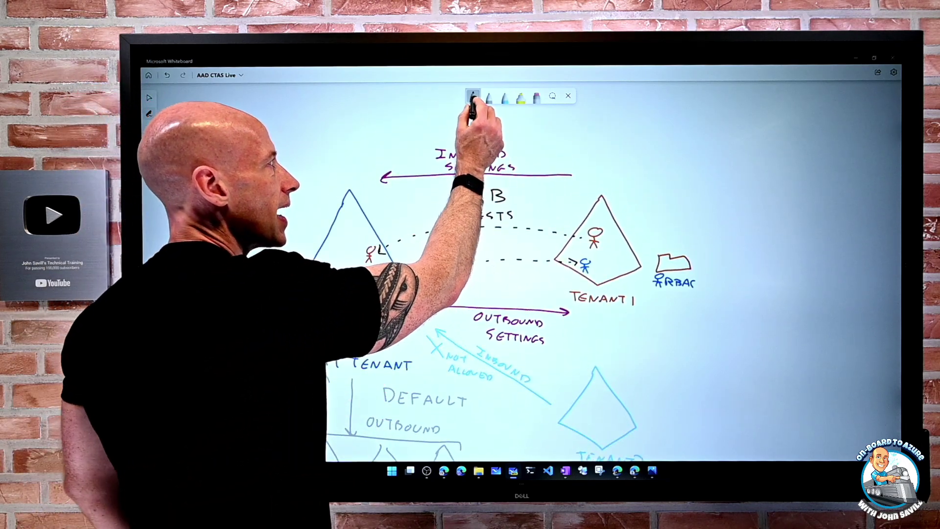
left_click(472, 96)
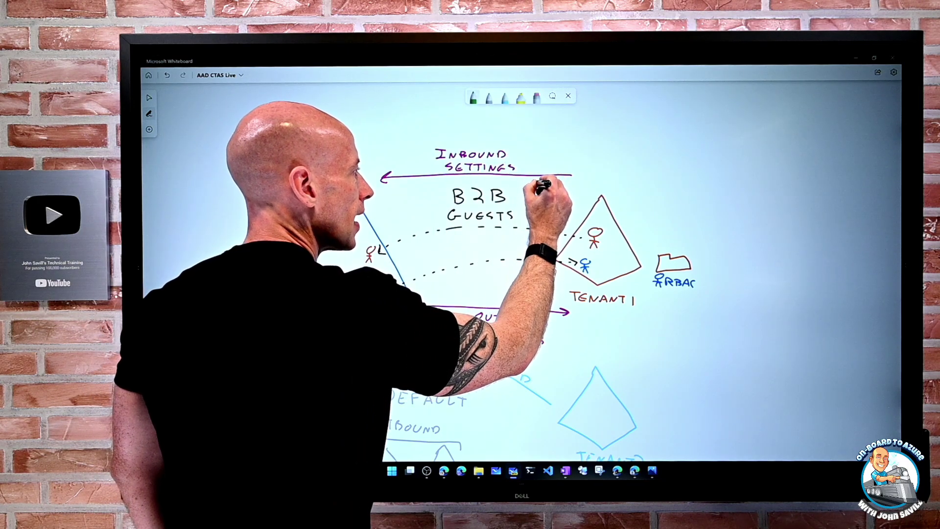
- Handwrite '+TRUST MFA' in green beside the Inbound Settings arrow
left_click_drag(528, 185, 551, 181)
mouse_move(546, 181)
left_mouse_down()
mouse_move(546, 189)
mouse_move(571, 180)
left_mouse_up()
mouse_move(579, 181)
left_mouse_down()
mouse_move(572, 189)
mouse_move(587, 180)
left_mouse_up()
mouse_move(583, 180)
left_mouse_down()
mouse_move(582, 189)
mouse_move(555, 196)
mouse_move(563, 202)
left_mouse_up()
left_click_drag(563, 195, 568, 195)
left_click_drag(563, 198, 567, 198)
left_click_drag(568, 203, 576, 202)
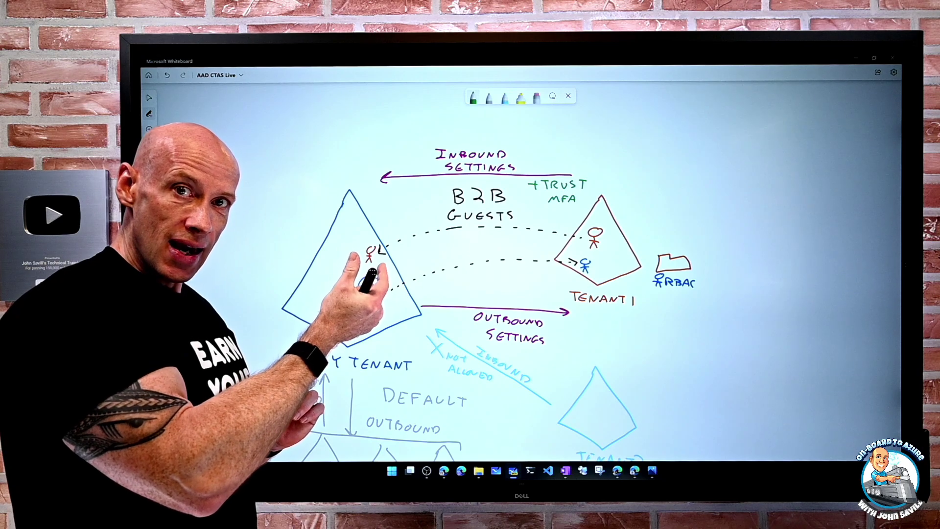
left_click_drag(360, 276, 370, 321)
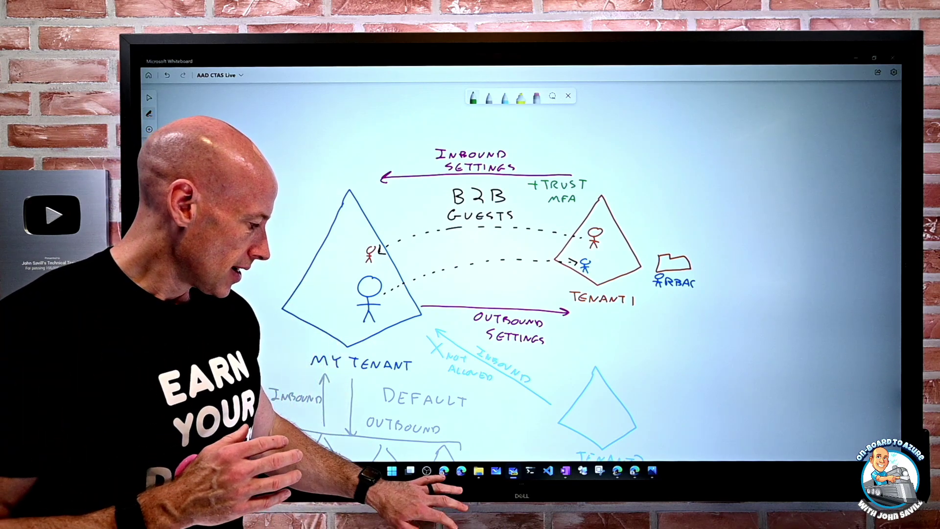
left_click(444, 470)
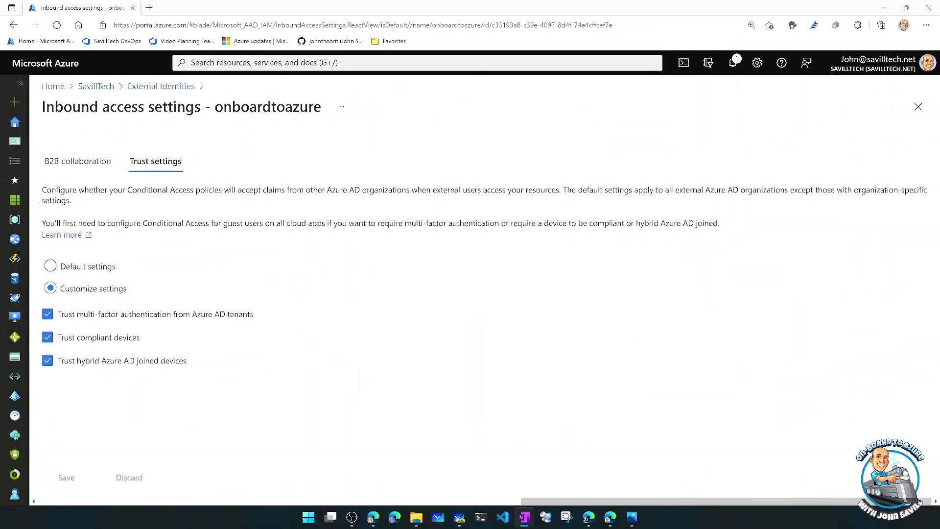
- Open the Cross-tenant access activity workbook from the SavillTech directory's Workbooks gallery
left_click(96, 87)
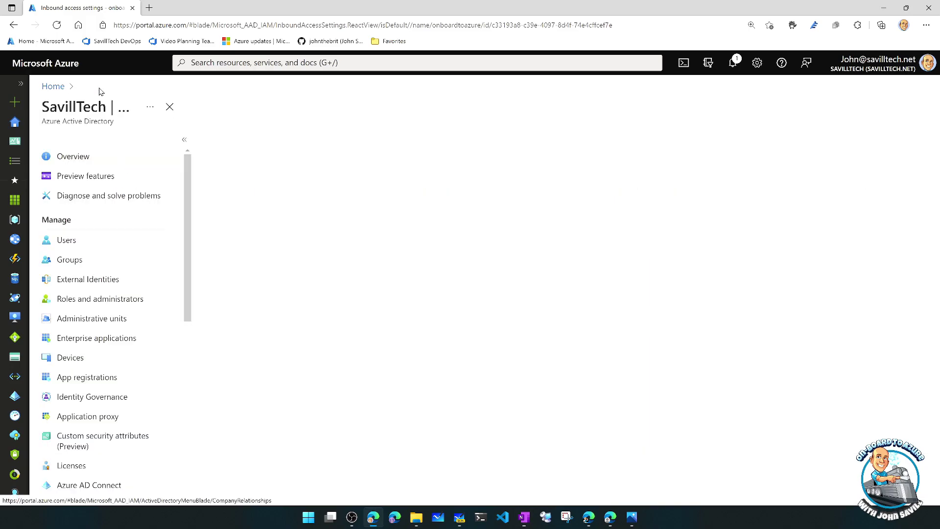
scroll(109, 312, "down", 10)
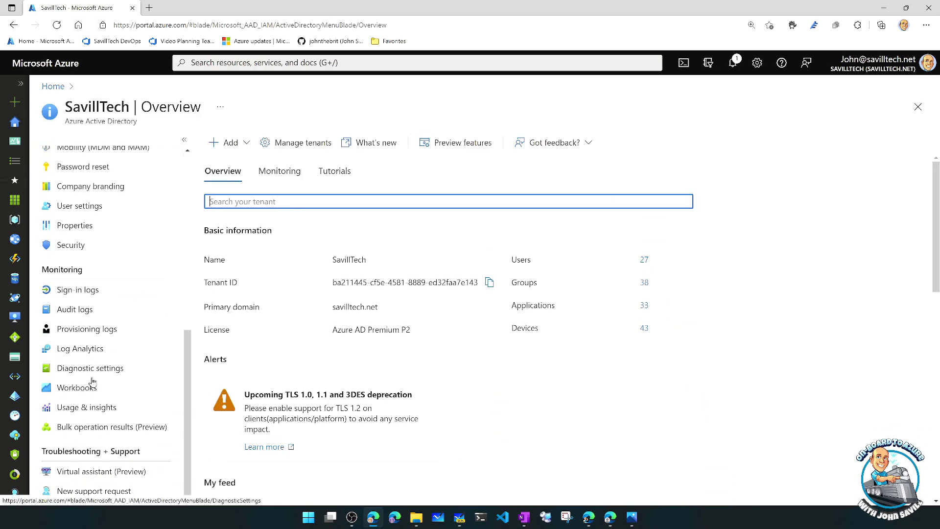
left_click(85, 392)
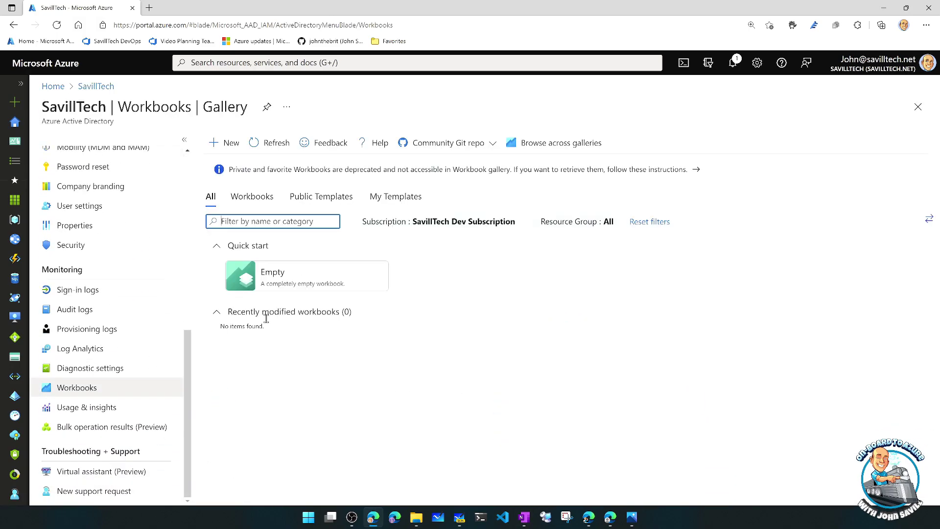
scroll(502, 318, "down", 1)
scroll(502, 318, "down", 1)
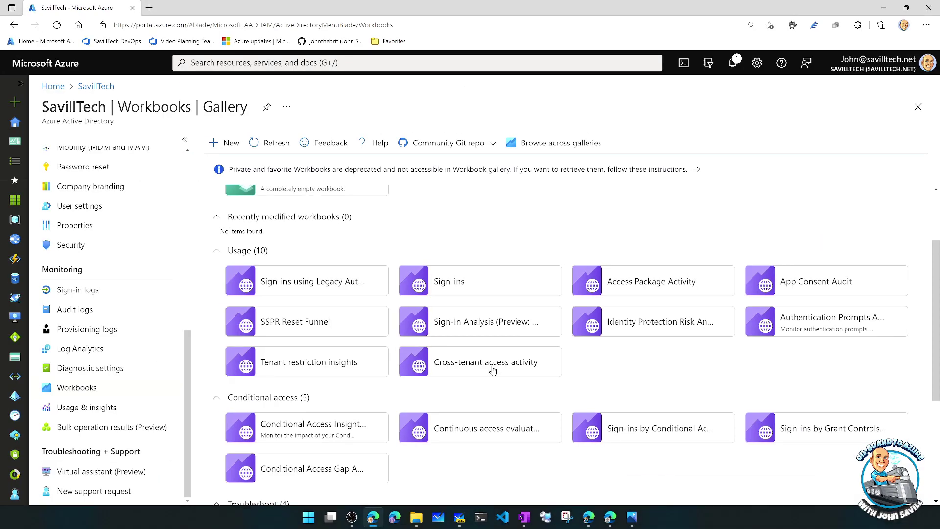
left_click(478, 370)
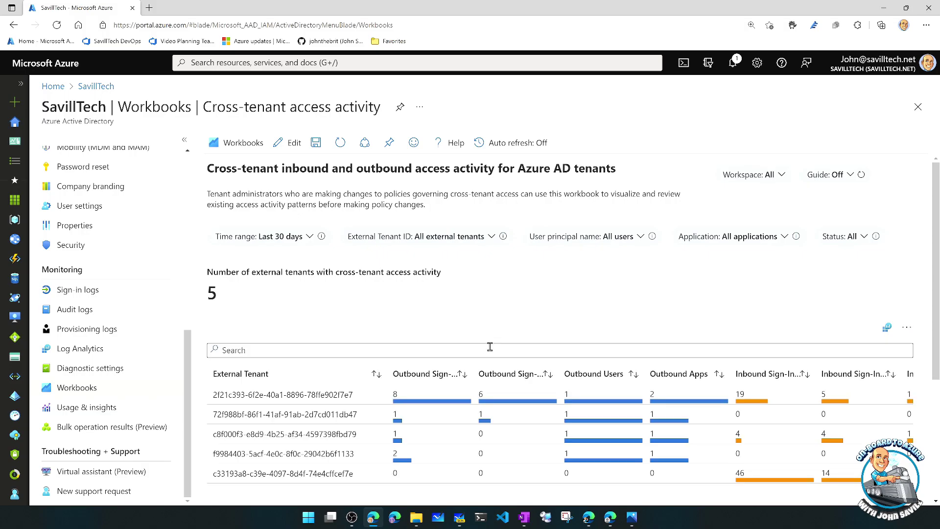
- Review the workbook's outbound sign-in table, then view the Inbound activity summary for the 5 external tenants
scroll(489, 346, "down", 2)
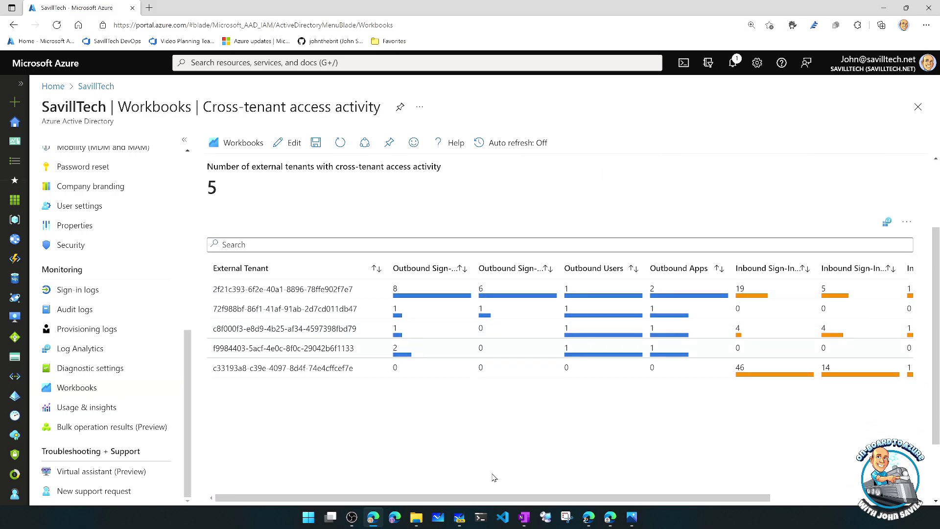
left_click_drag(513, 497, 648, 497)
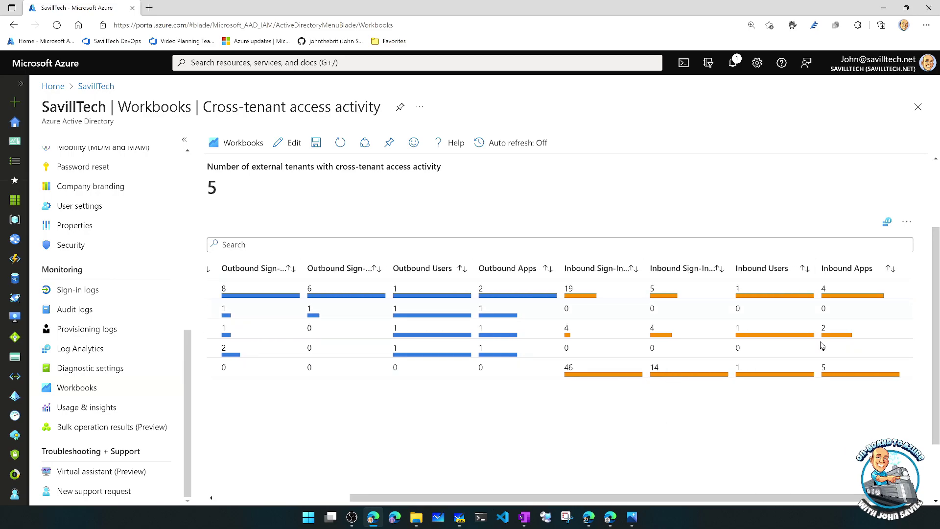
left_click_drag(779, 498, 643, 497)
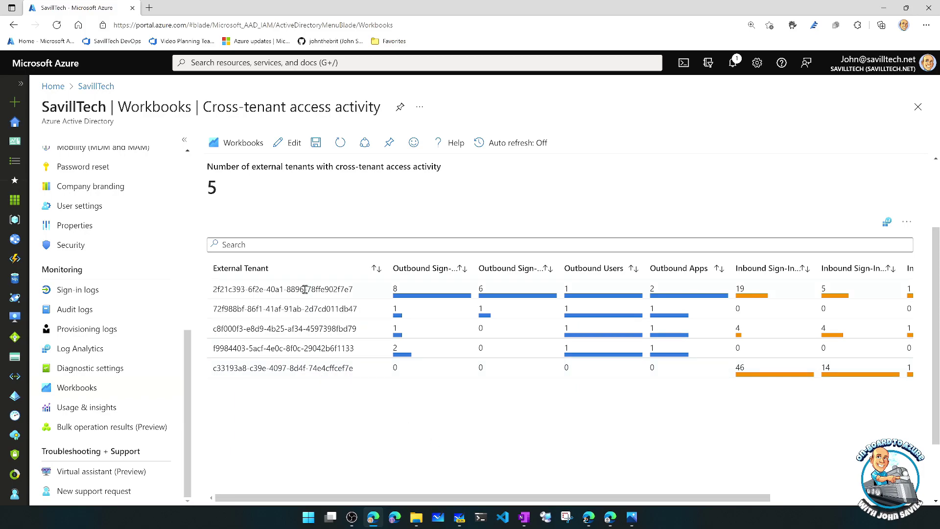
scroll(574, 321, "down", 7)
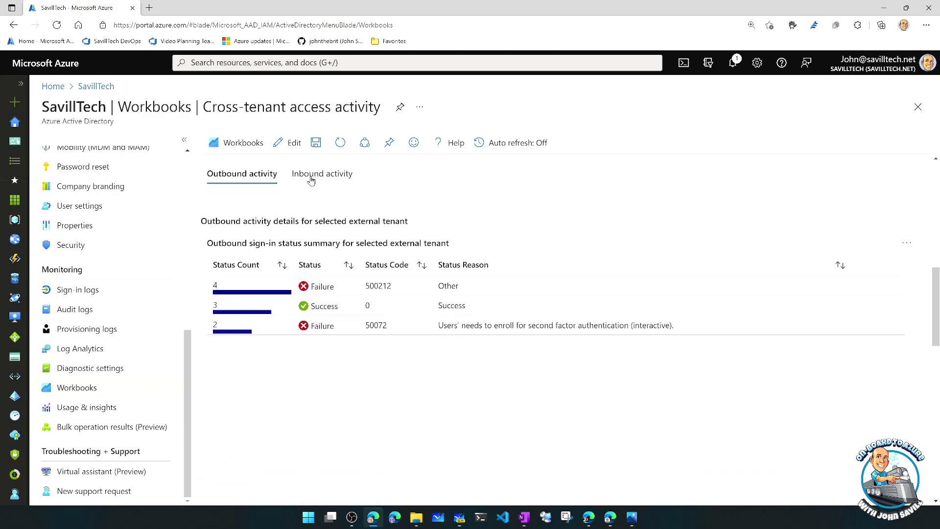
left_click(311, 179)
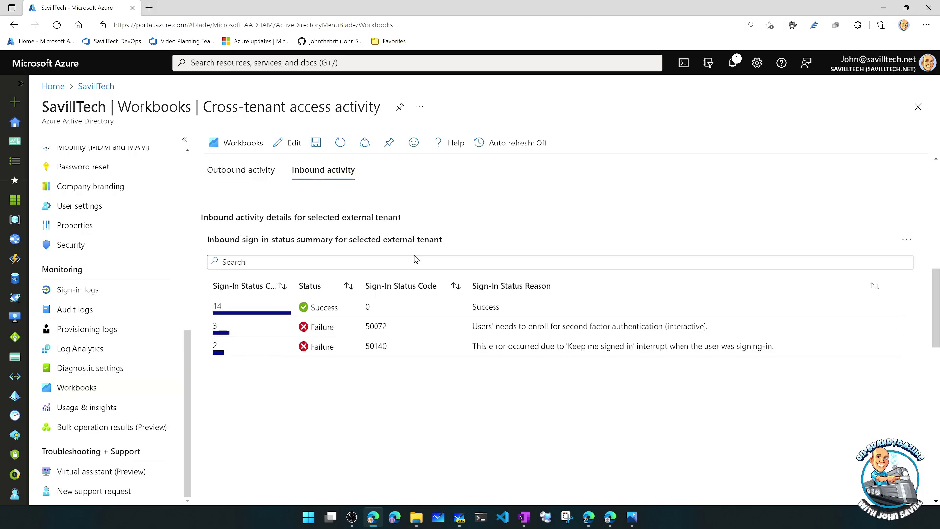
scroll(372, 261, "up", 7)
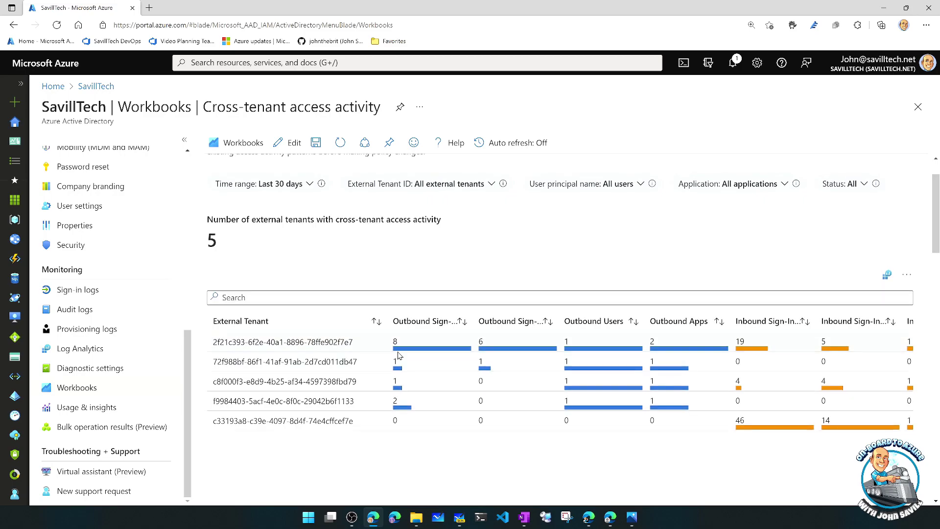
scroll(405, 337, "up", 1)
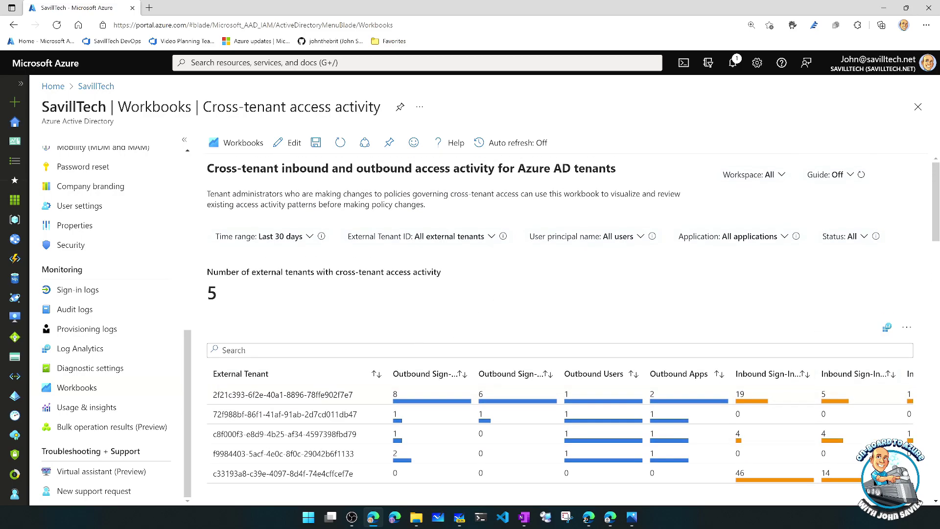
key("alt+Tab")
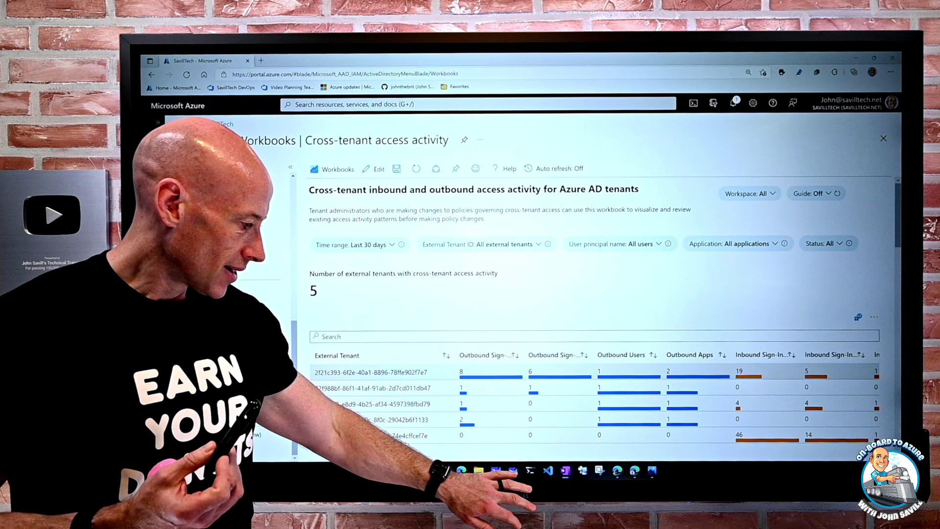
- Return to the Whiteboard cross-tenant diagram and pan to show My Tenant with its default inbound/outbound settings
left_click(513, 471)
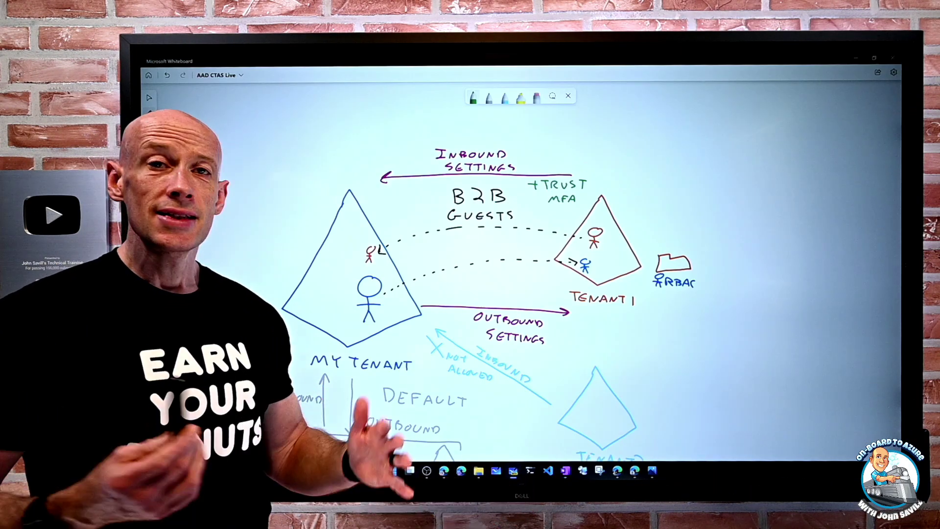
mouse_move(255, 321)
left_mouse_down()
mouse_move(358, 303)
mouse_move(396, 260)
mouse_move(413, 263)
left_mouse_up()
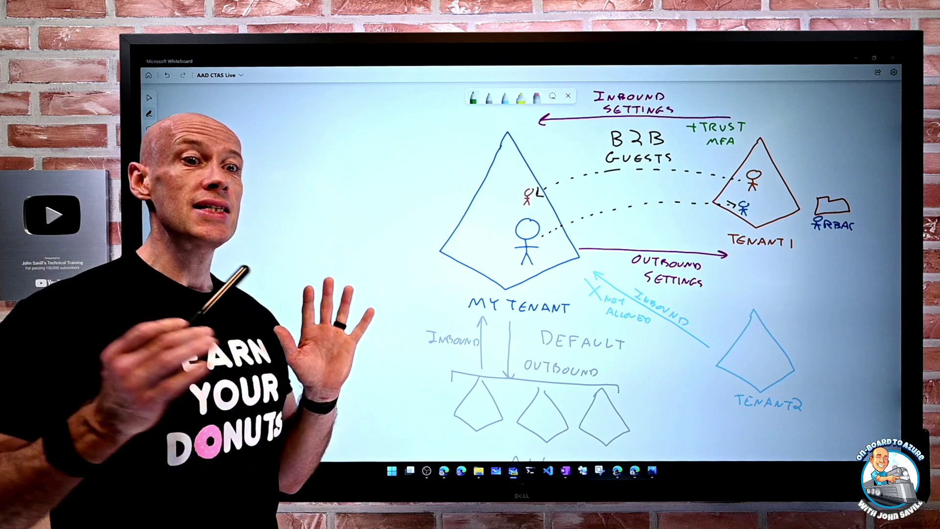